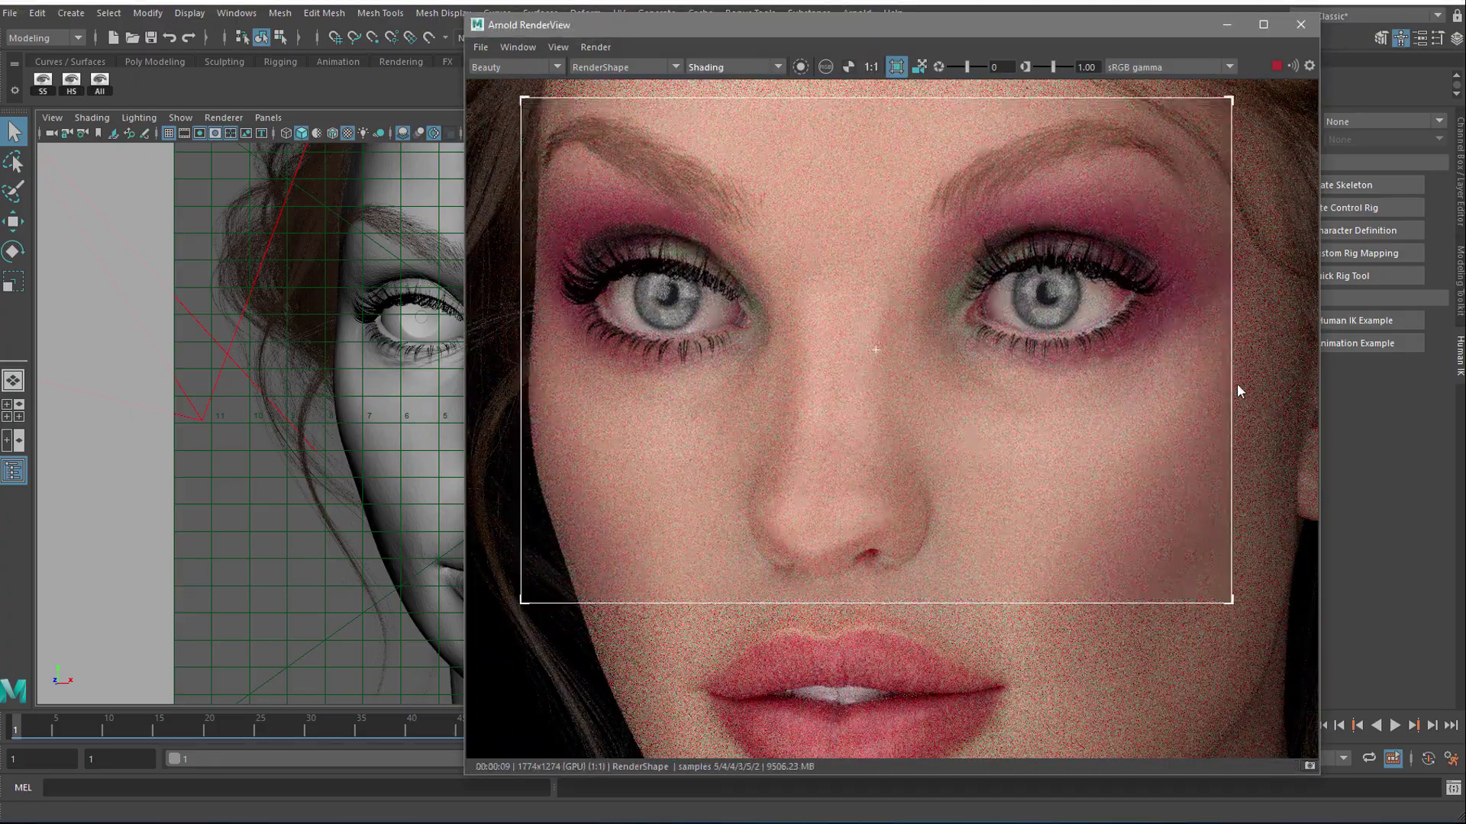
Step: Restart the cropped render of the eyes and nose and check its noise around the face
double_click(1275, 67)
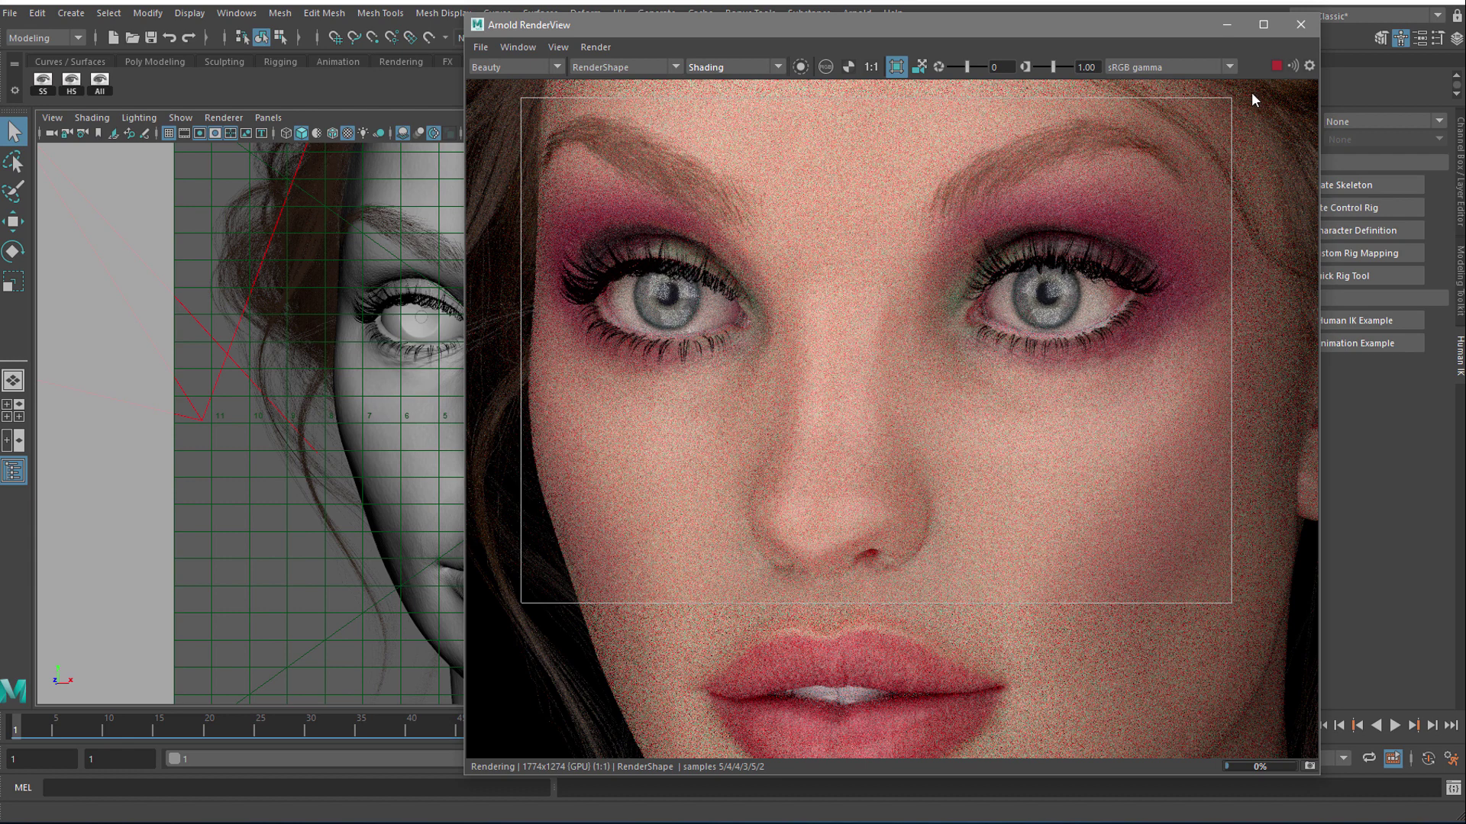
click(305, 595)
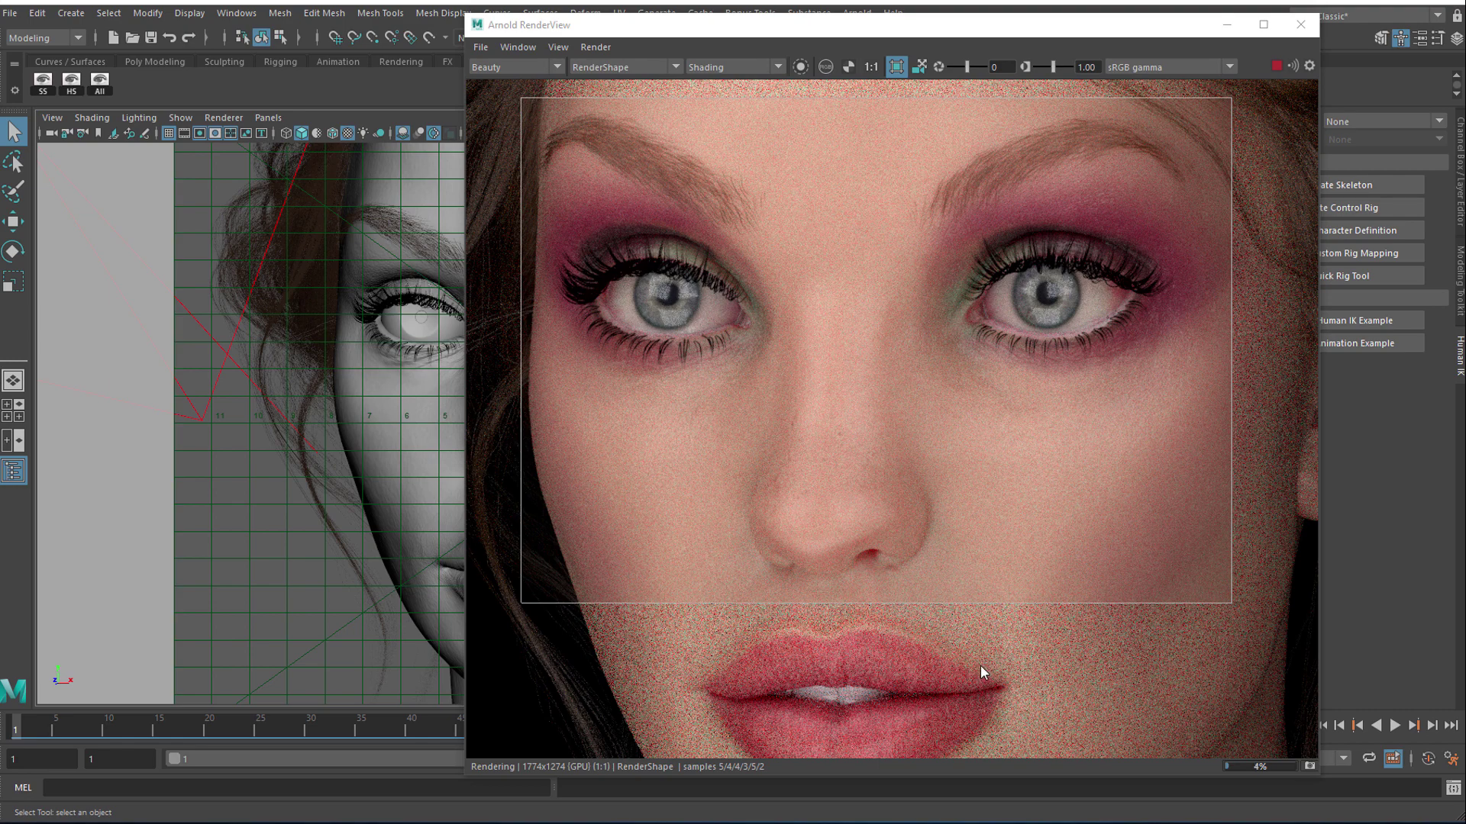
scroll(977, 662, down, 2)
middle_drag(974, 650, 923, 511)
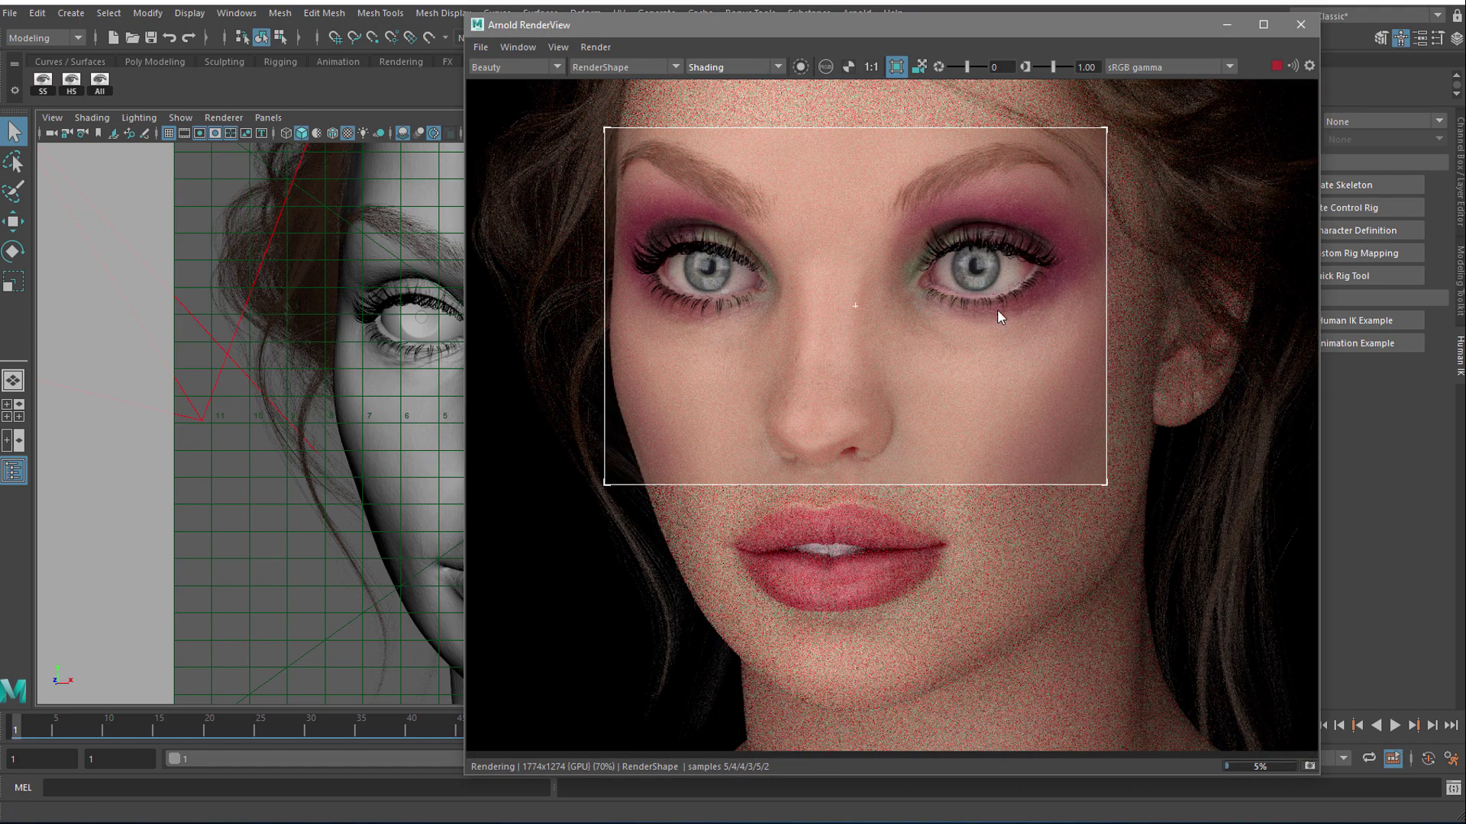
scroll(997, 310, up, 2)
middle_drag(1088, 353, 1181, 330)
Step: Render a new crop region covering the lips and chin, and stop the render once that area is clean
key(Escape)
drag(567, 518, 1280, 802)
middle_drag(928, 425, 908, 320)
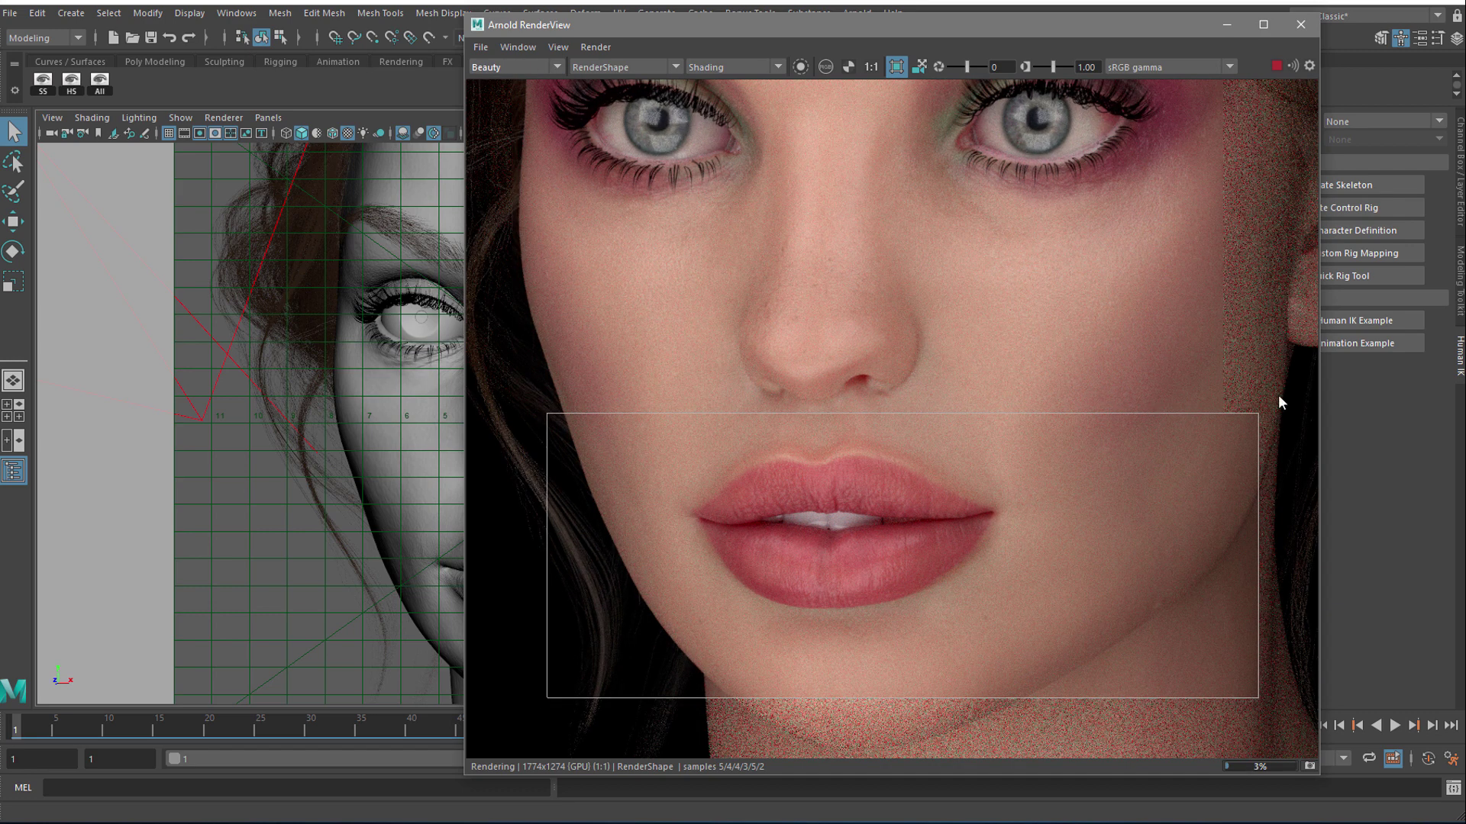
click(1277, 66)
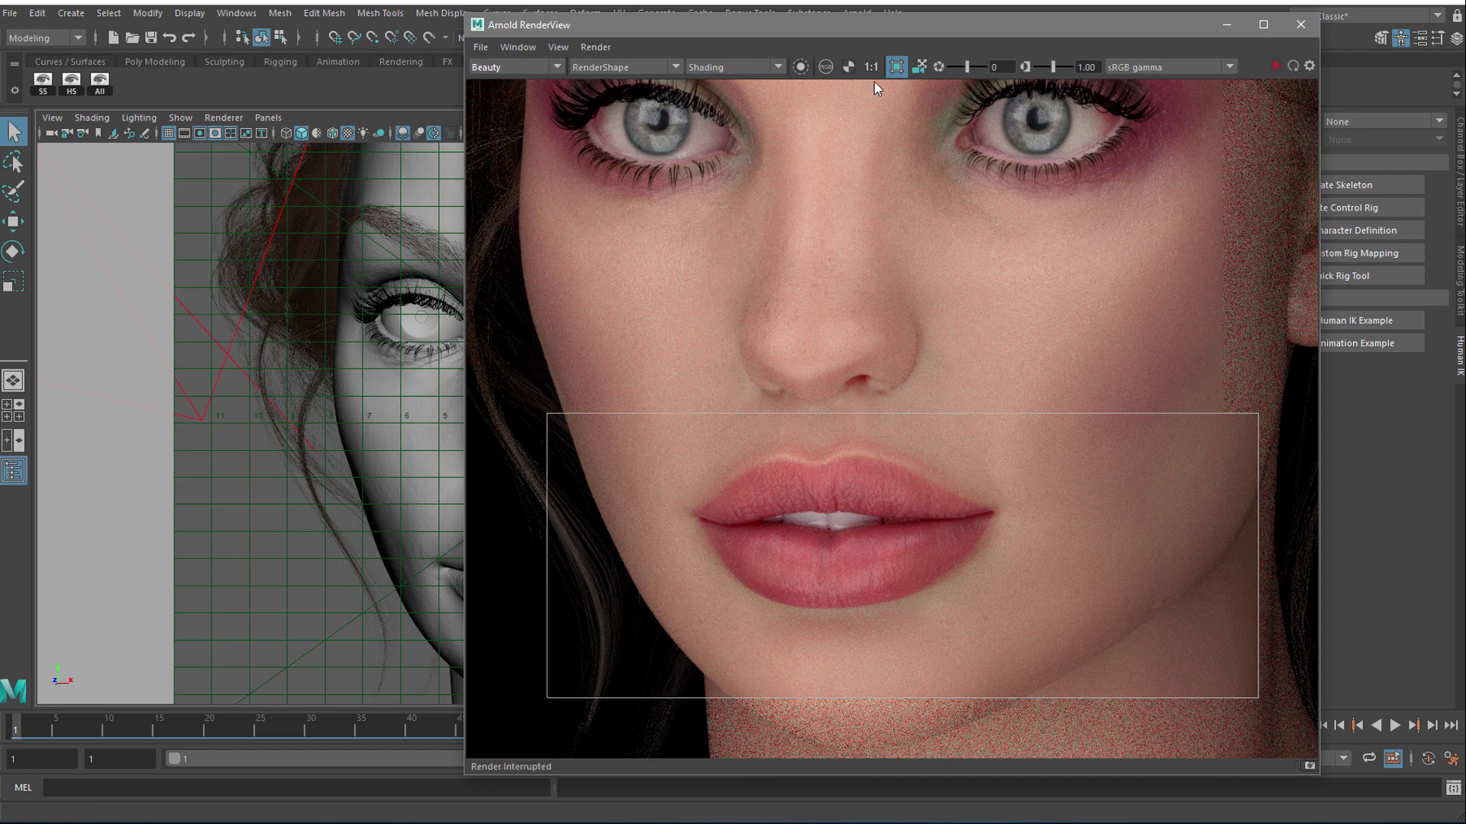
Step: Turn off the crop region and bring the whole face into view in the render
click(896, 67)
scroll(978, 429, down, 3)
middle_drag(979, 429, 913, 522)
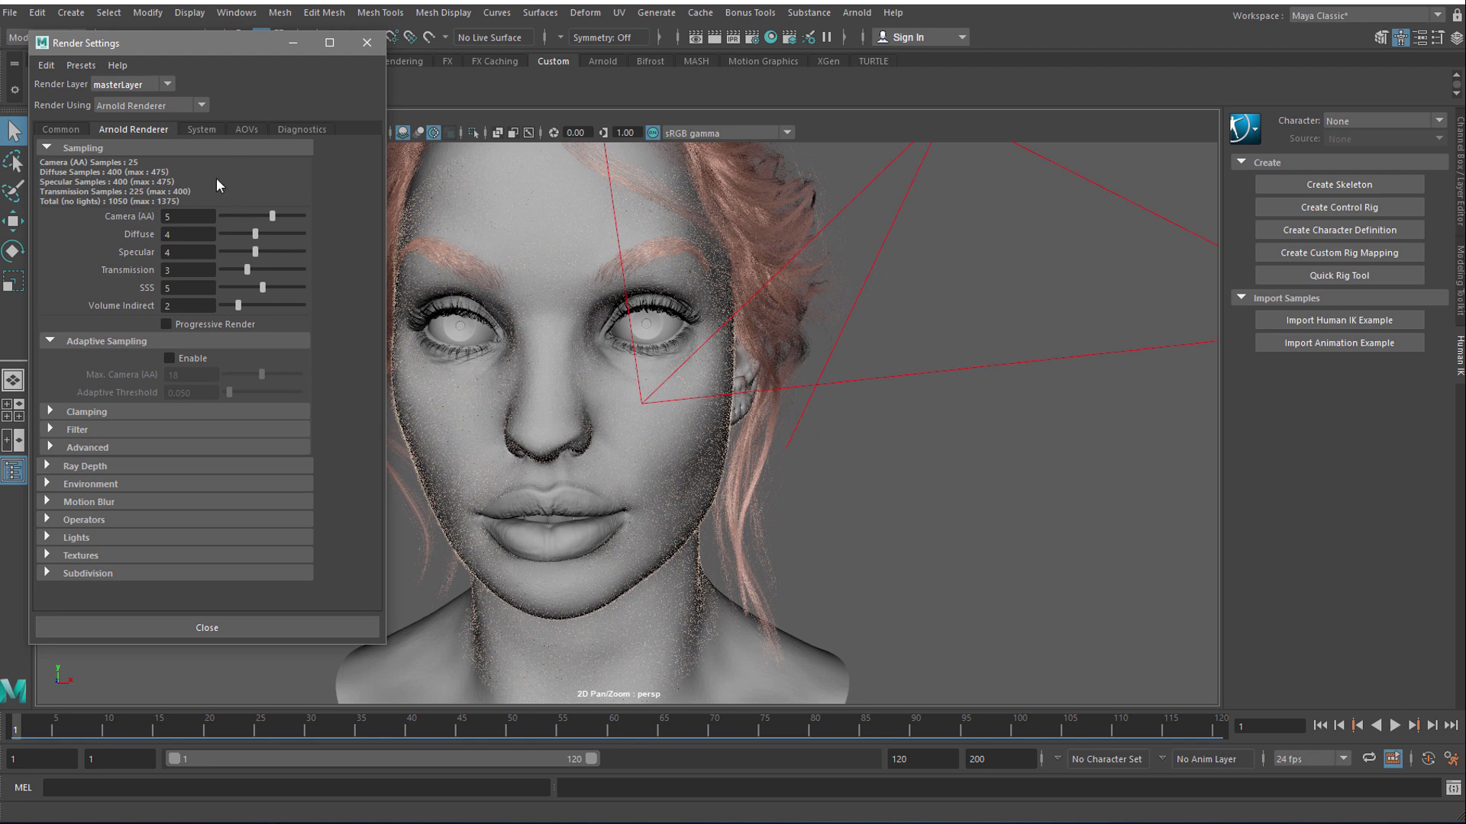
Step: Review the Arnold system and sampling settings in the render settings, and move the window out of the way
click(202, 130)
click(134, 130)
drag(207, 47, 0, 52)
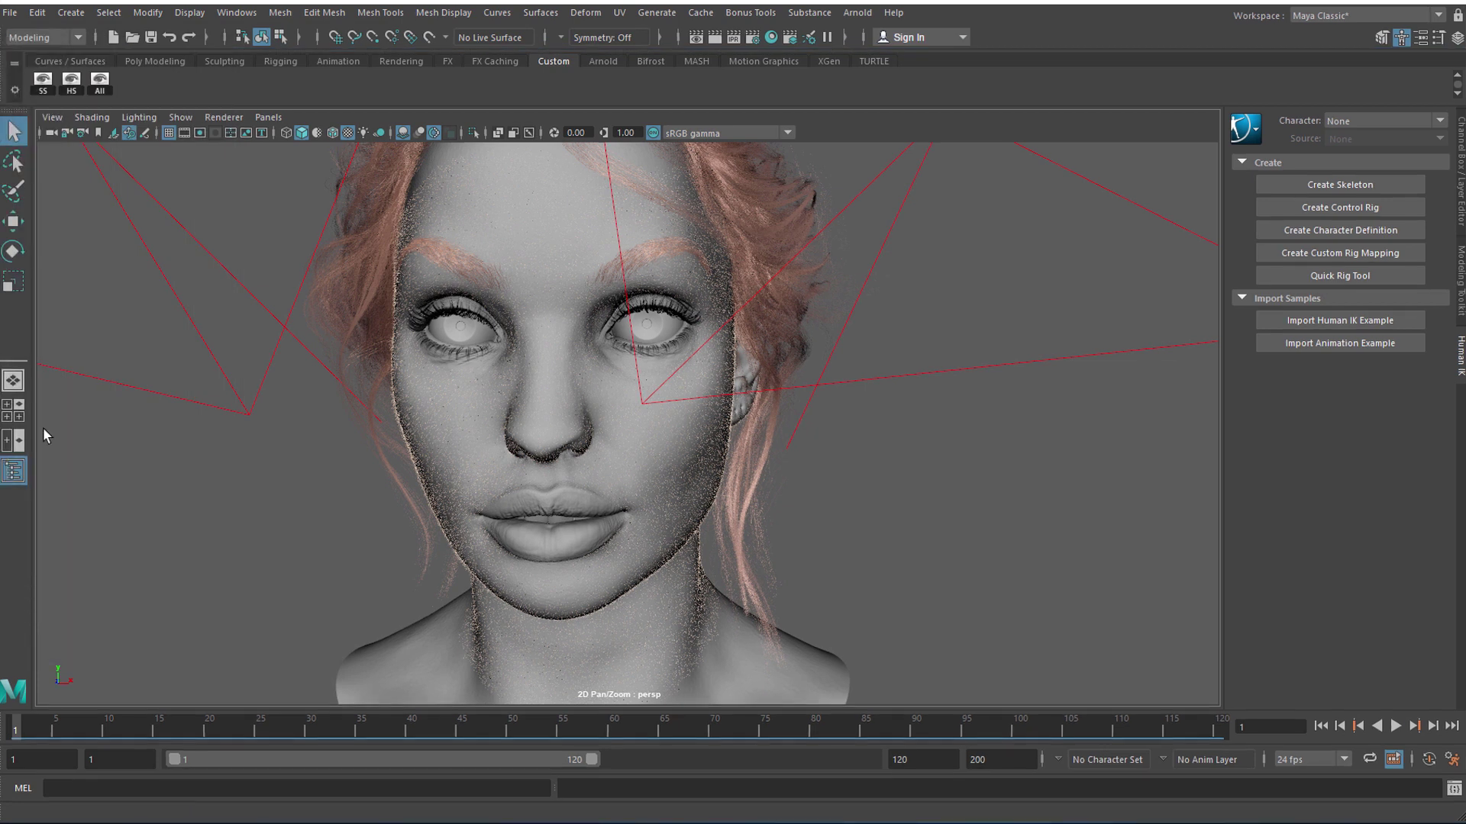
Step: Examine the head model and its hair from both sides and close up at the nose
alt+drag(868, 425, 867, 425)
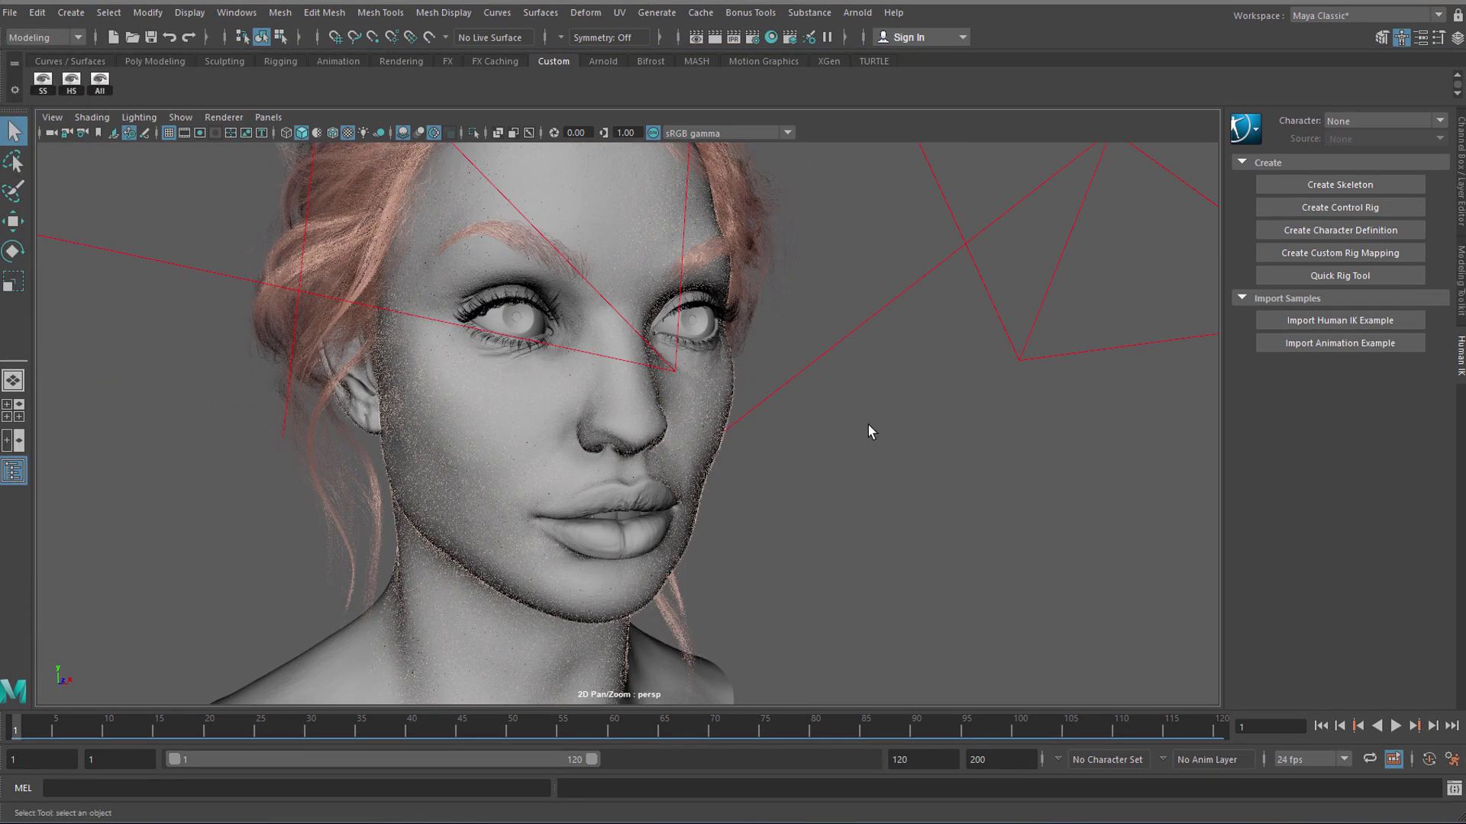
alt+drag(880, 424, 691, 448)
click(650, 441)
click(996, 532)
scroll(795, 492, up, 3)
scroll(651, 442, up, 2)
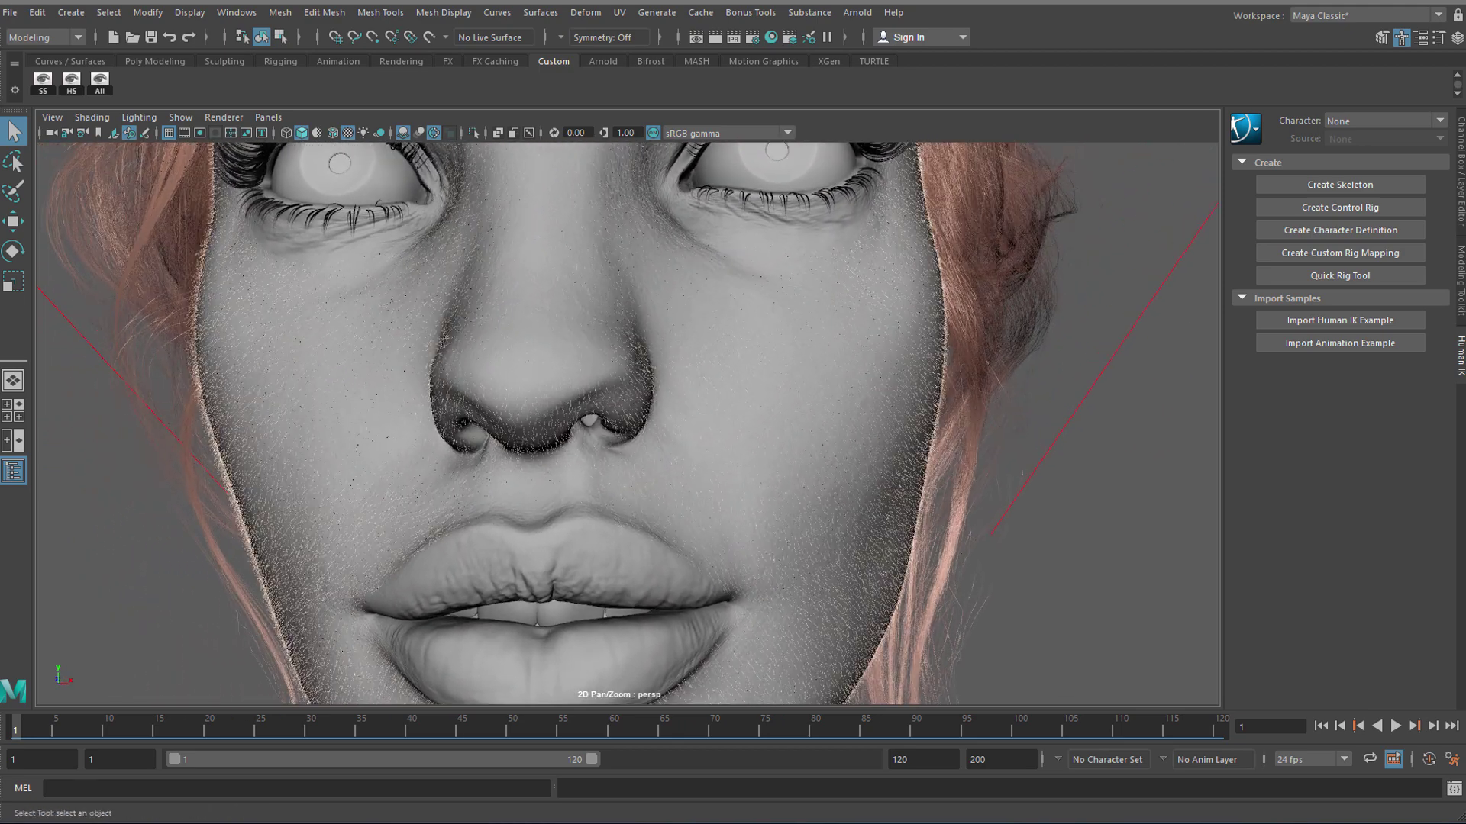
Step: Examine the fine facial hair on the cheeks, nose, lips and around the eyes from several angles
click(691, 449)
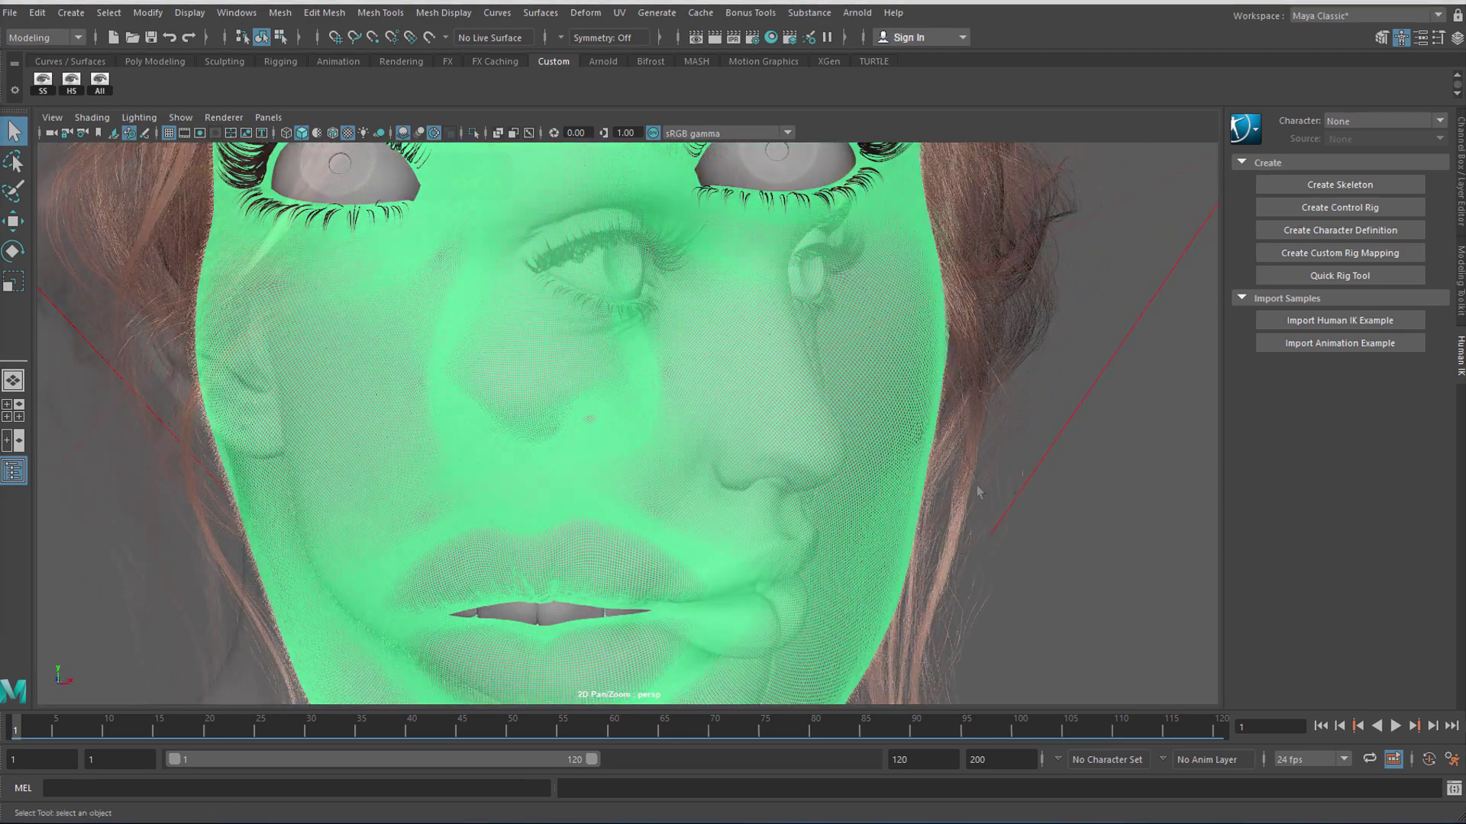
click(979, 492)
alt+drag(979, 493, 892, 500)
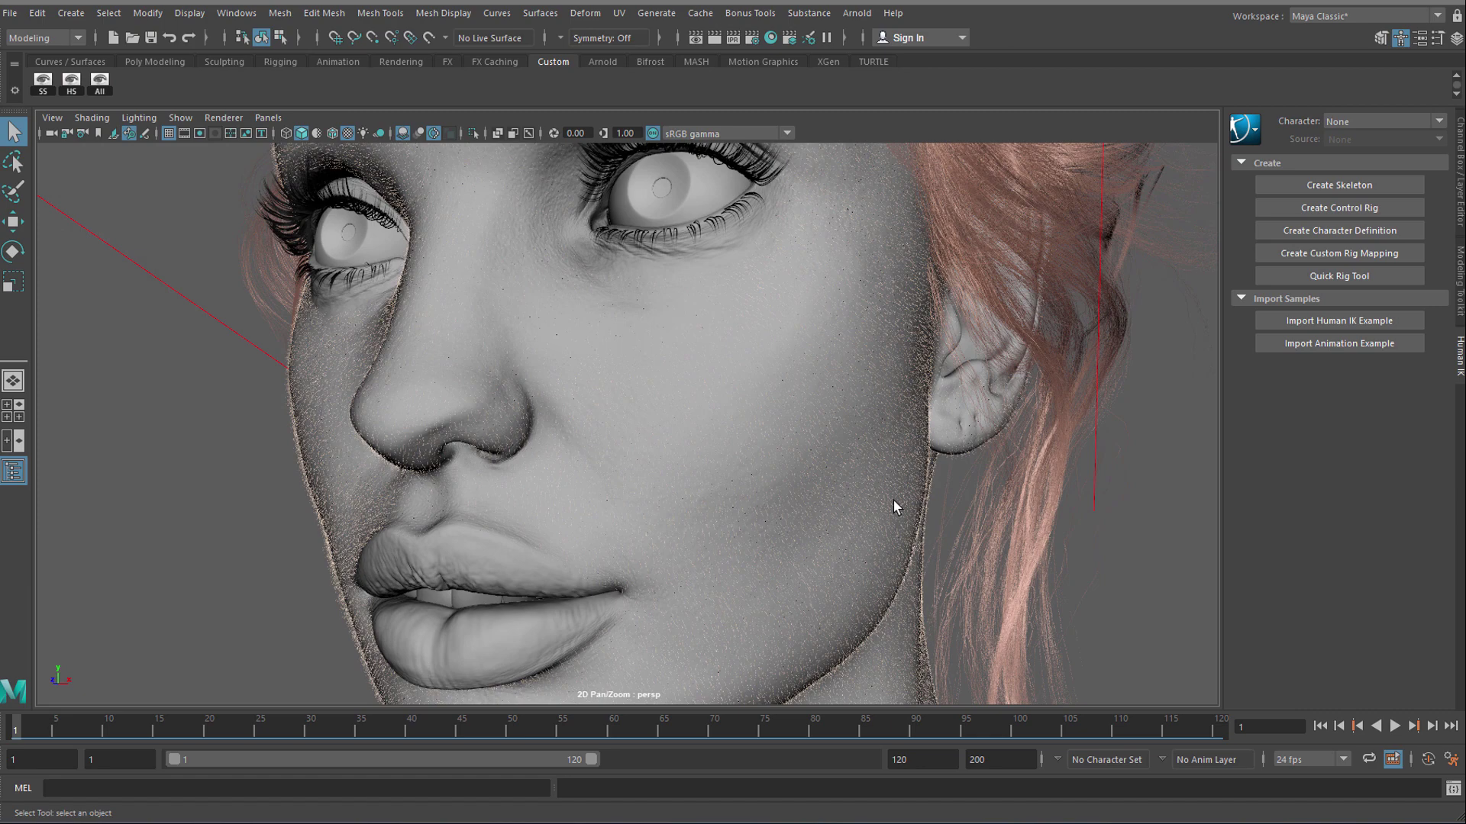
click(595, 492)
alt+drag(594, 491, 656, 488)
click(1180, 562)
scroll(814, 585, up, 4)
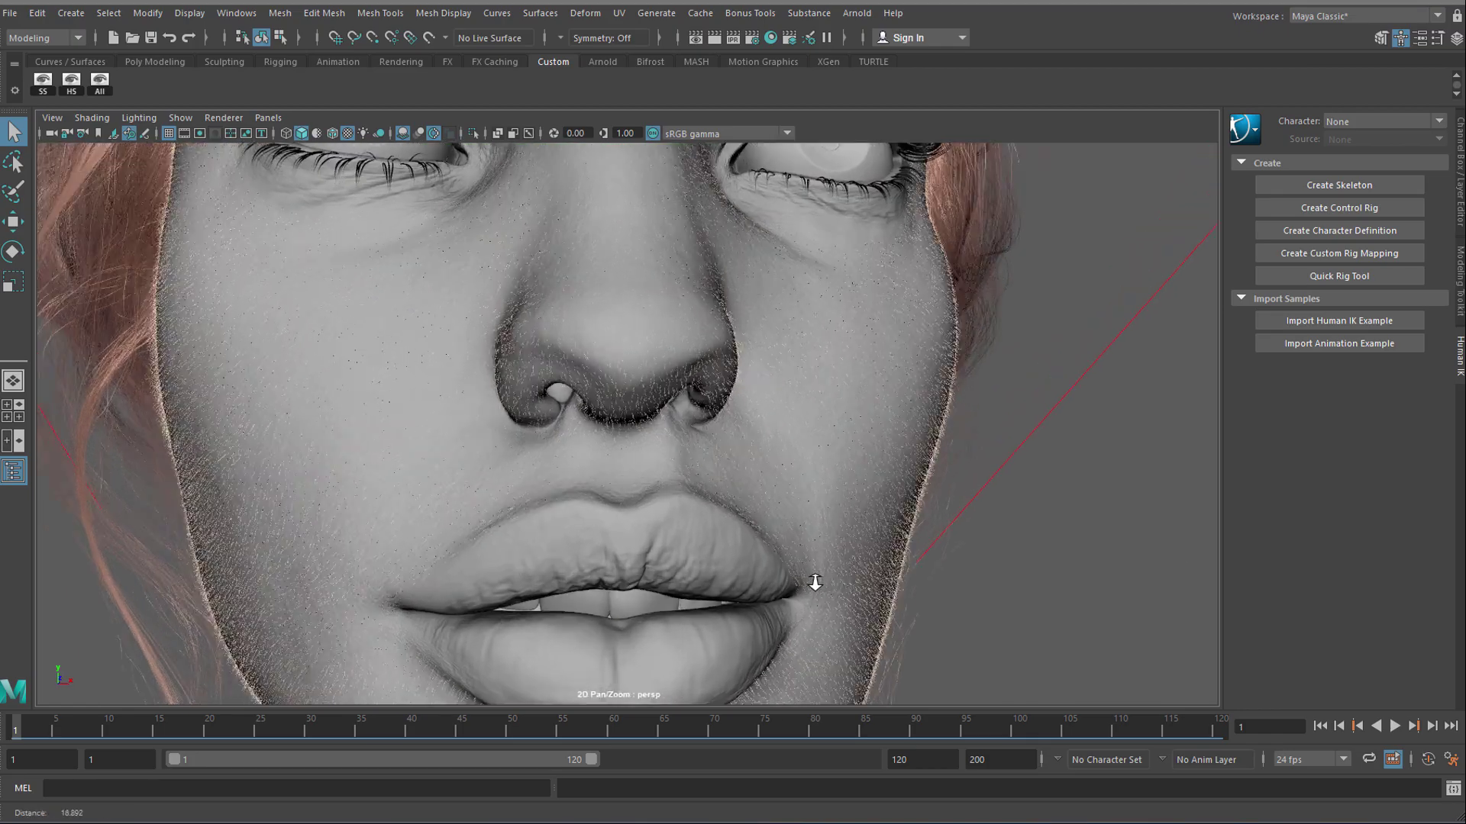
alt+drag(717, 540, 687, 516)
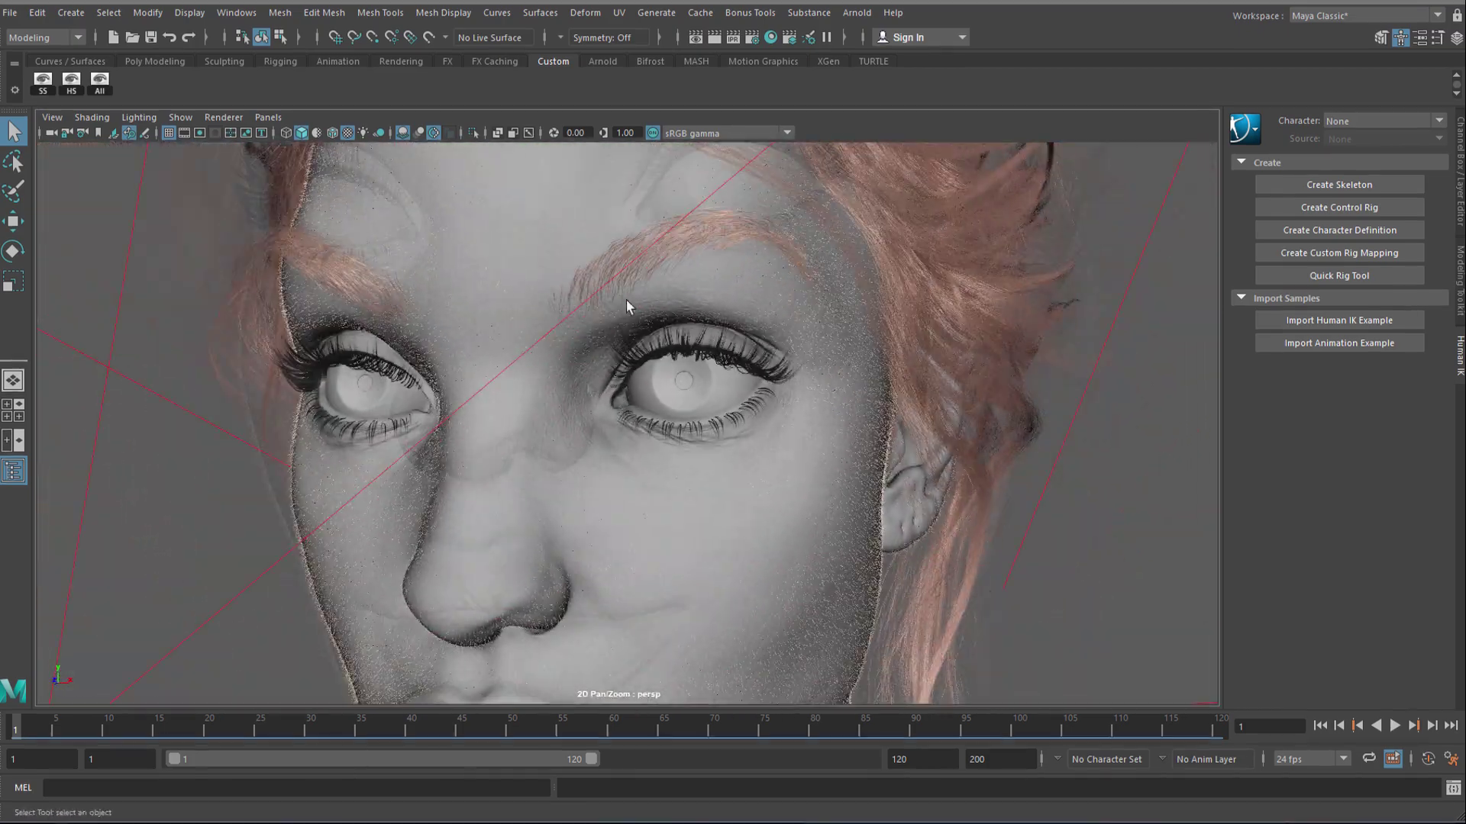
scroll(721, 382, up, 1)
mouse_move(763, 401)
alt+mouse_down()
mouse_move(478, 229)
mouse_move(484, 328)
mouse_move(566, 360)
mouse_move(628, 458)
mouse_move(507, 353)
mouse_move(491, 393)
mouse_move(560, 397)
mouse_move(474, 406)
mouse_move(374, 386)
alt+mouse_up()
scroll(560, 353, up, 3)
scroll(560, 399, down, 4)
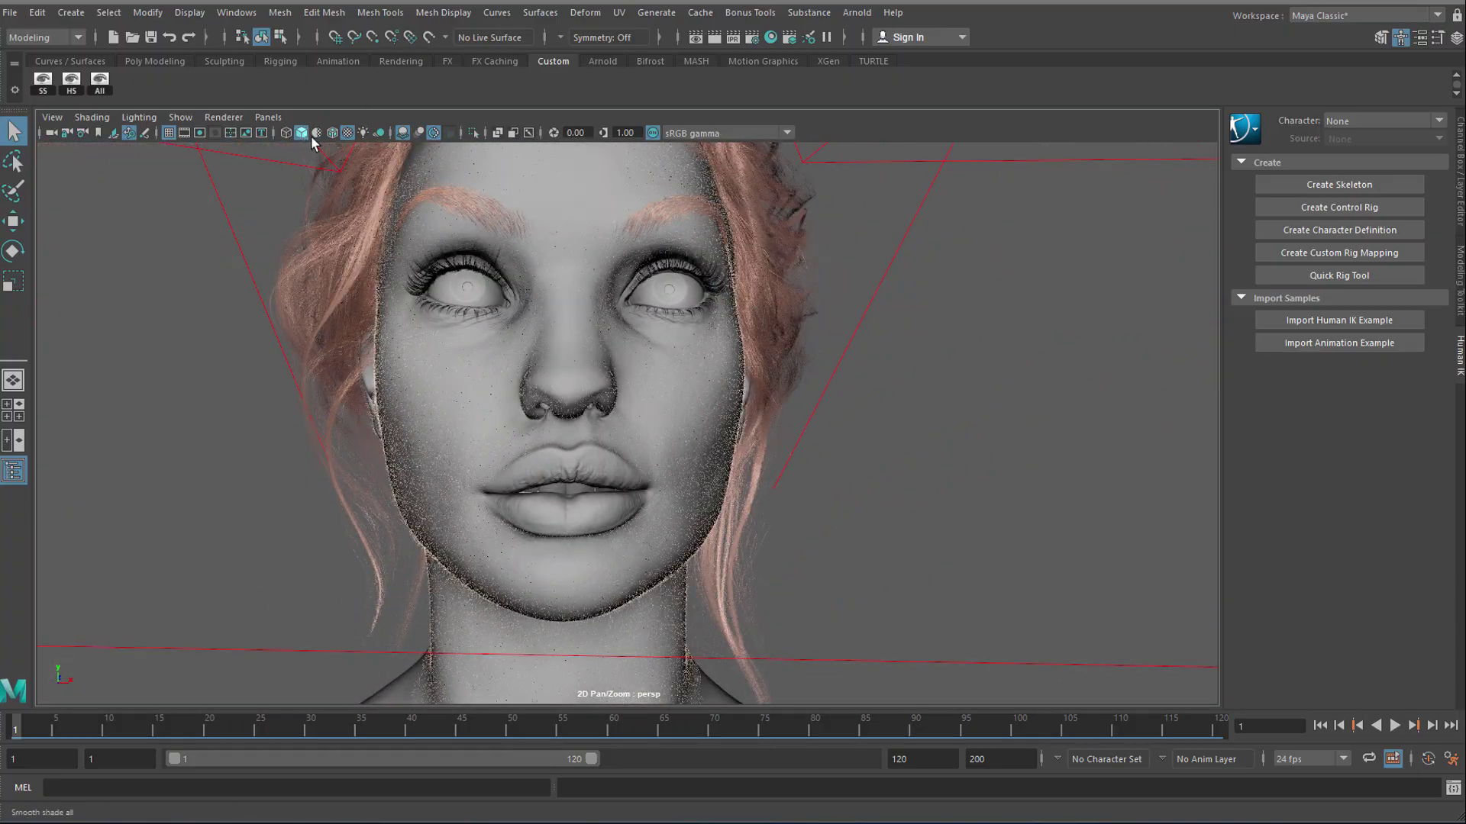
Step: Overlay the wireframe on the shaded head and examine the mesh density around the nose, cheek and lips
click(332, 134)
scroll(644, 425, up, 3)
alt+drag(643, 424, 821, 510)
scroll(726, 484, up, 5)
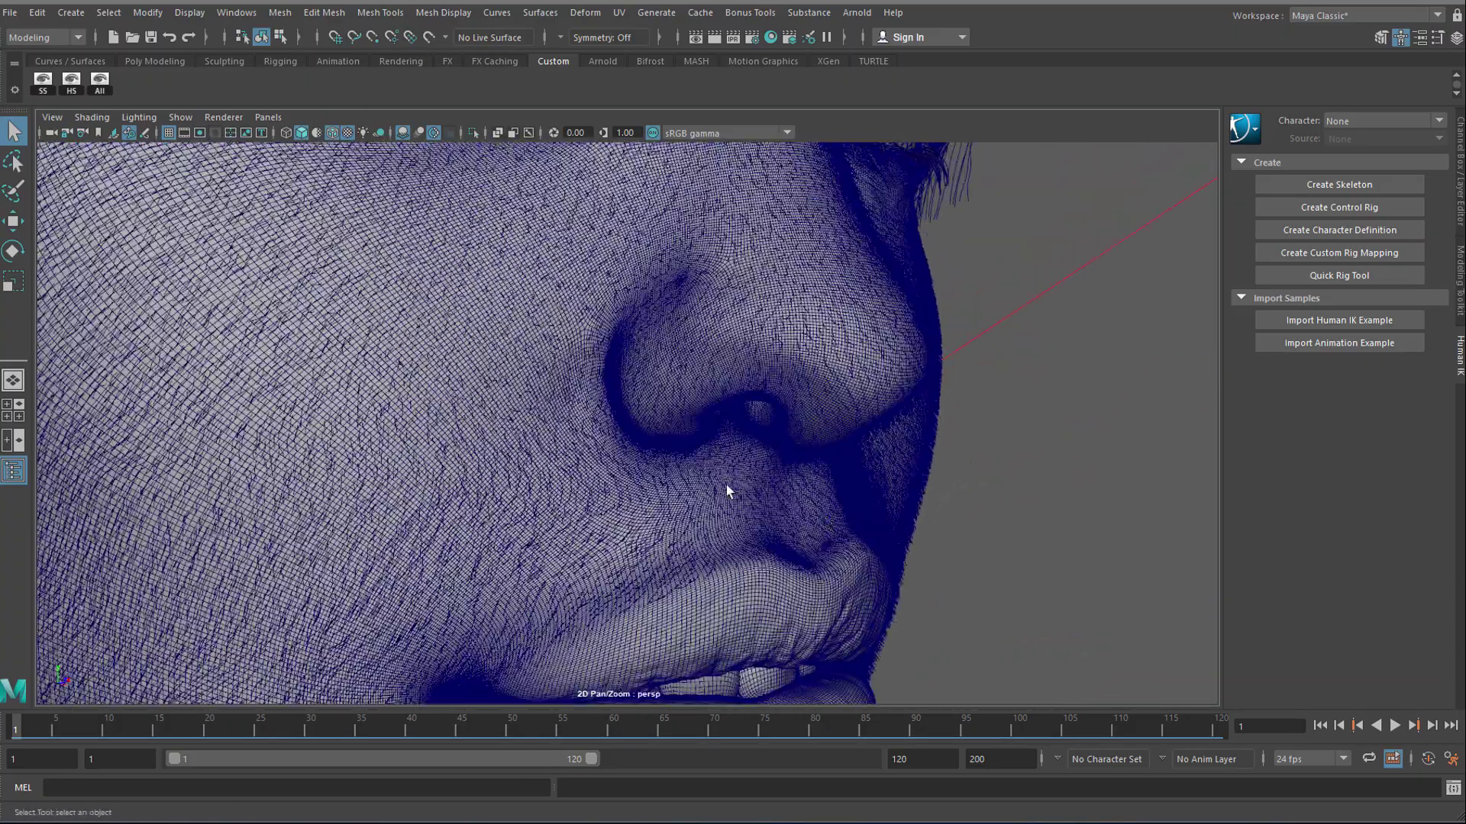
alt+middle_drag(783, 467, 752, 381)
alt+drag(752, 382, 388, 200)
scroll(488, 419, down, 2)
scroll(388, 200, down, 3)
scroll(387, 200, down, 2)
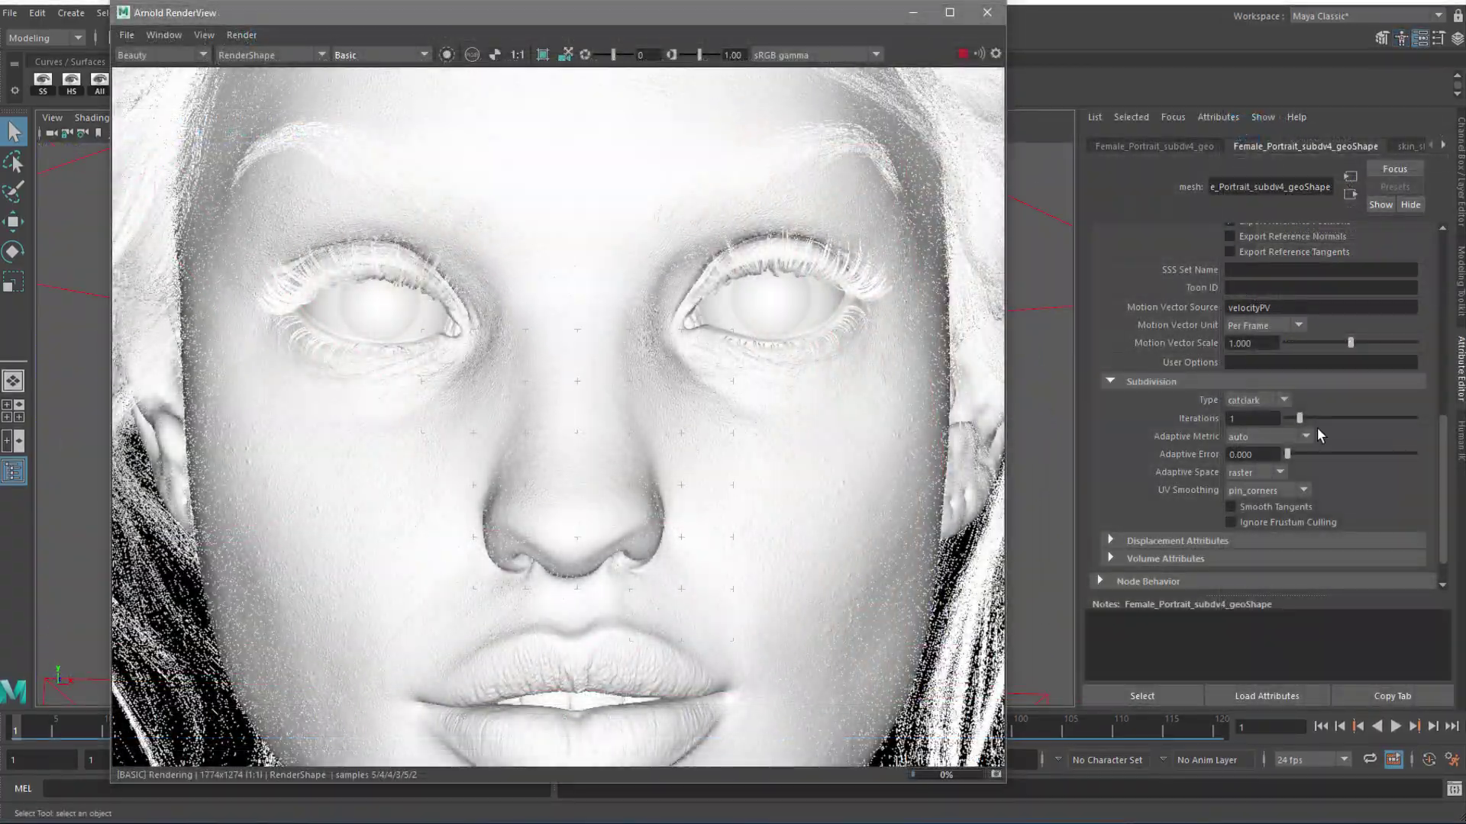
Step: Set the face mesh's catclark subdivision iterations to 2 and switch the render preview from Basic to Shading
click(1312, 419)
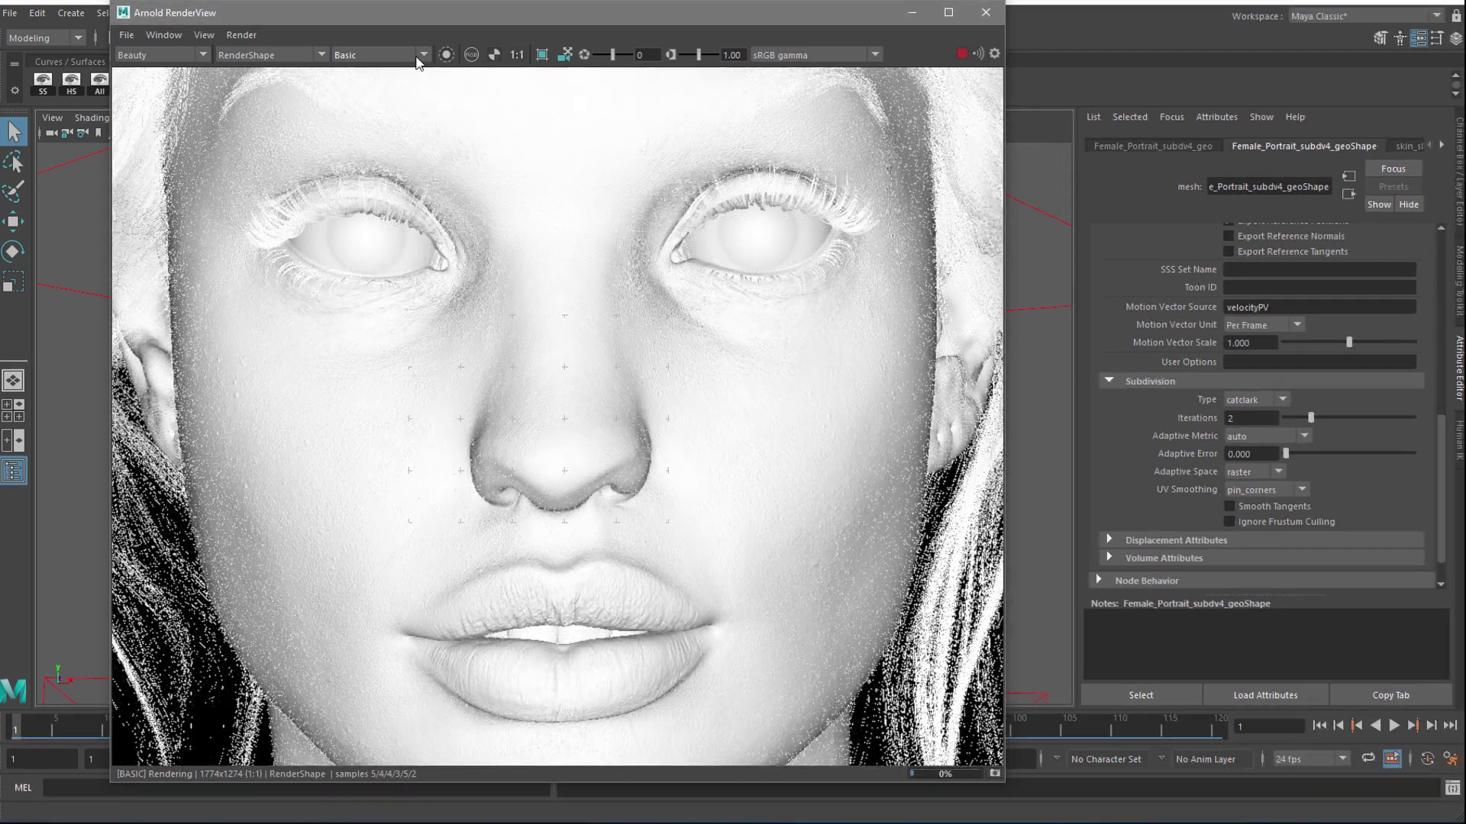
click(371, 55)
click(365, 69)
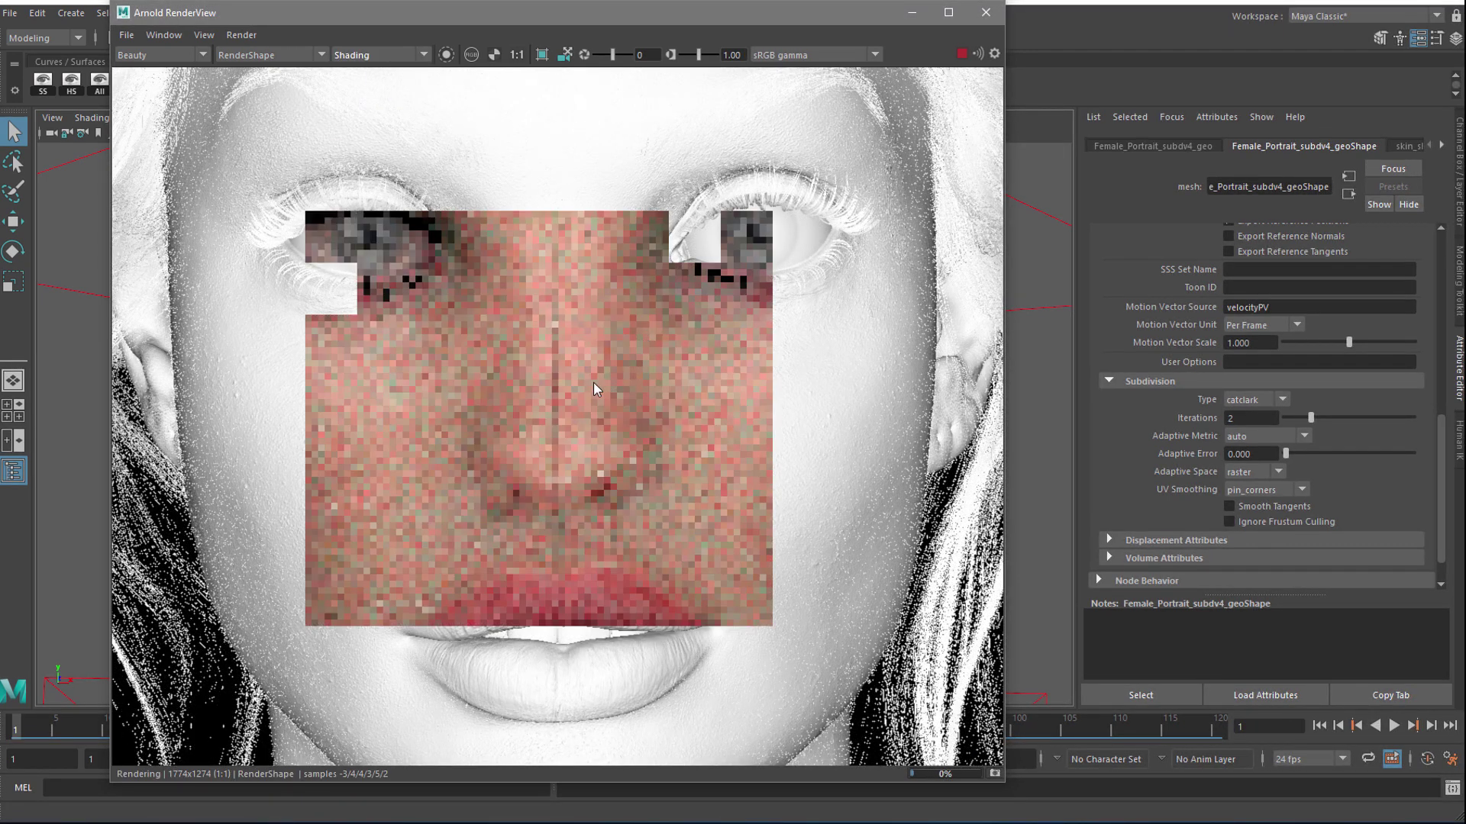
Step: Enlarge the render window in width and height and centre the face in it
scroll(631, 406, down, 2)
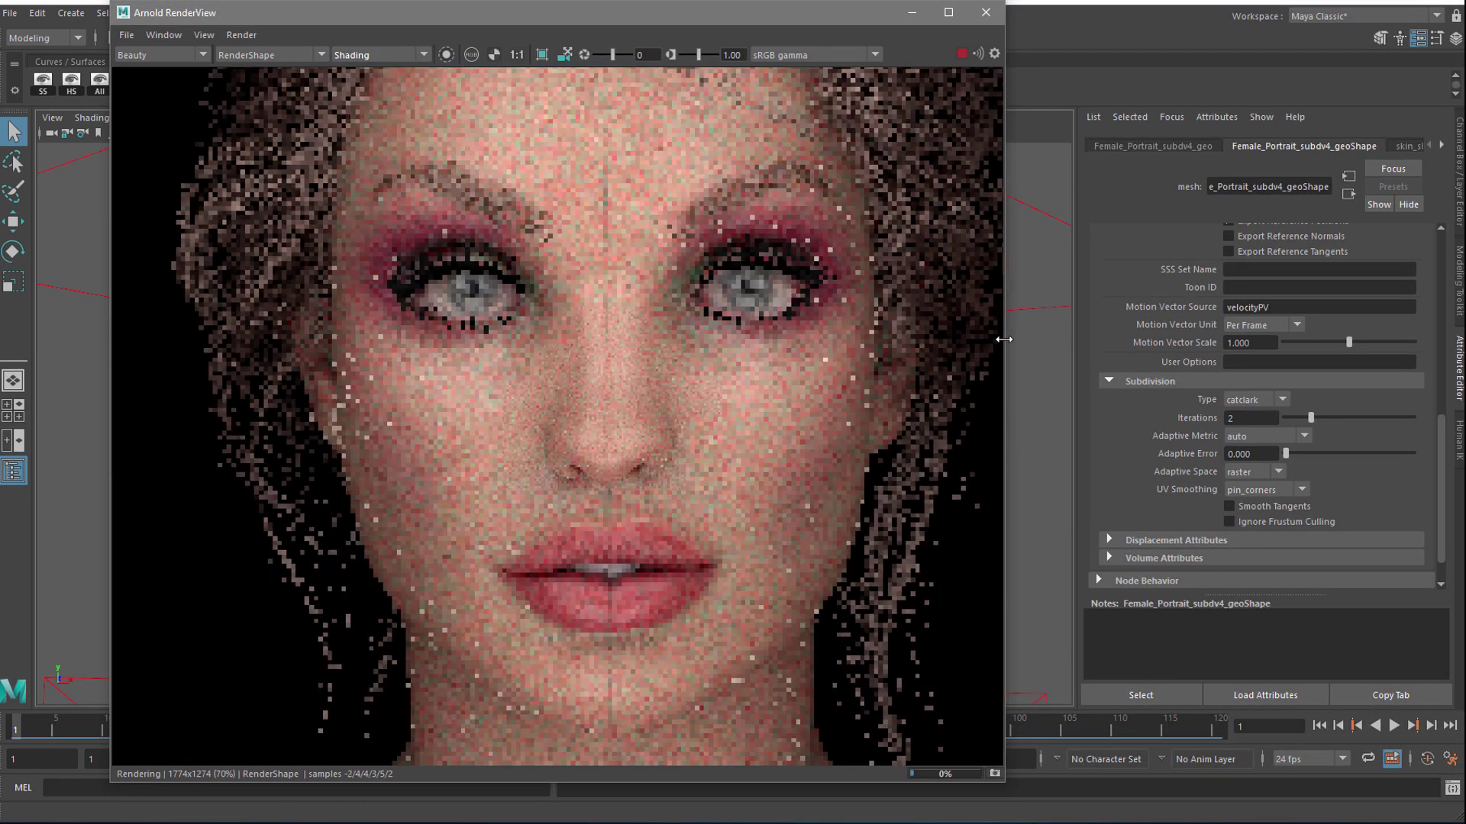
drag(1007, 342, 1252, 344)
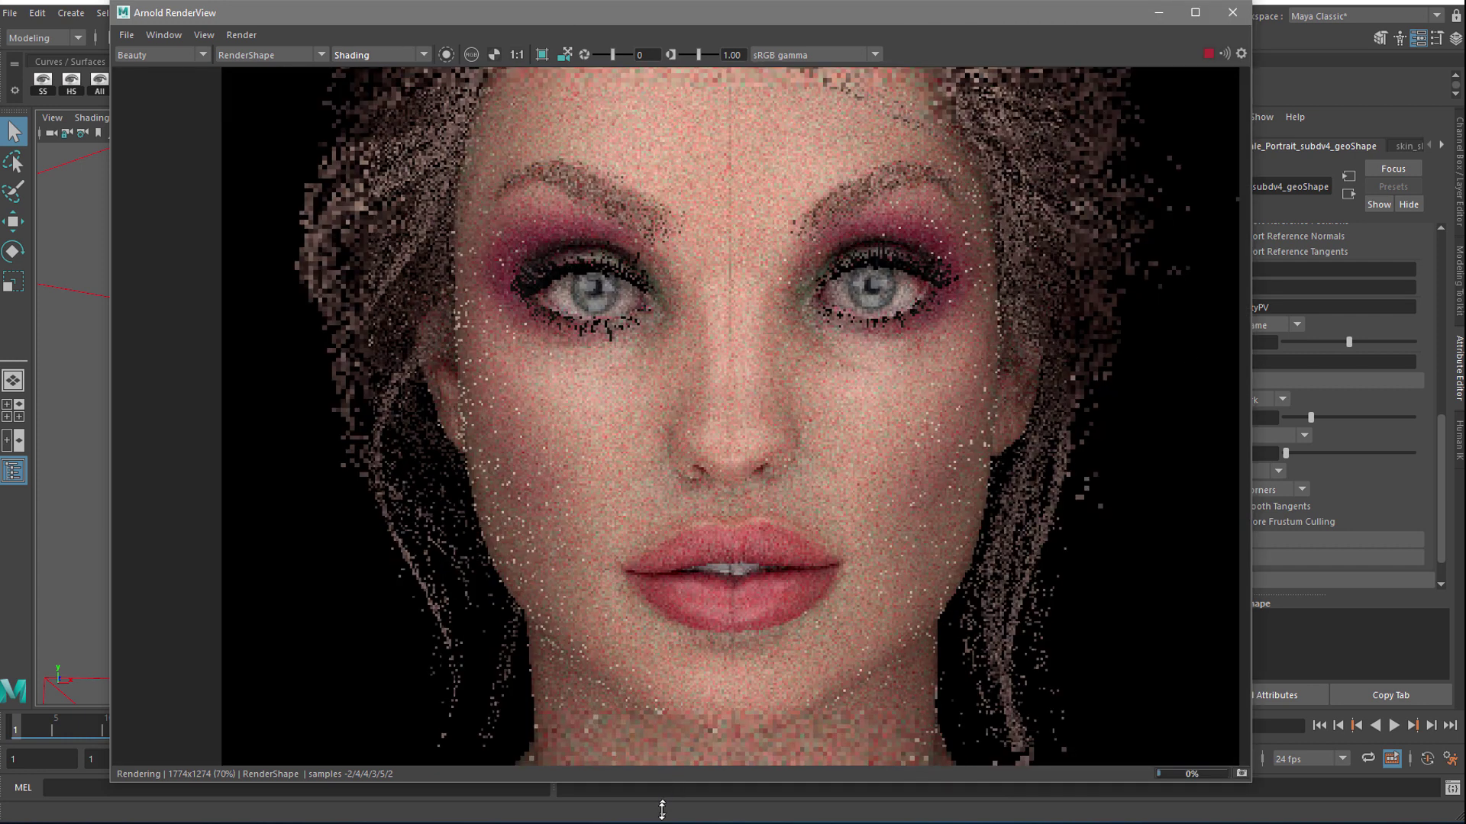
drag(662, 782, 664, 810)
middle_drag(749, 525, 687, 516)
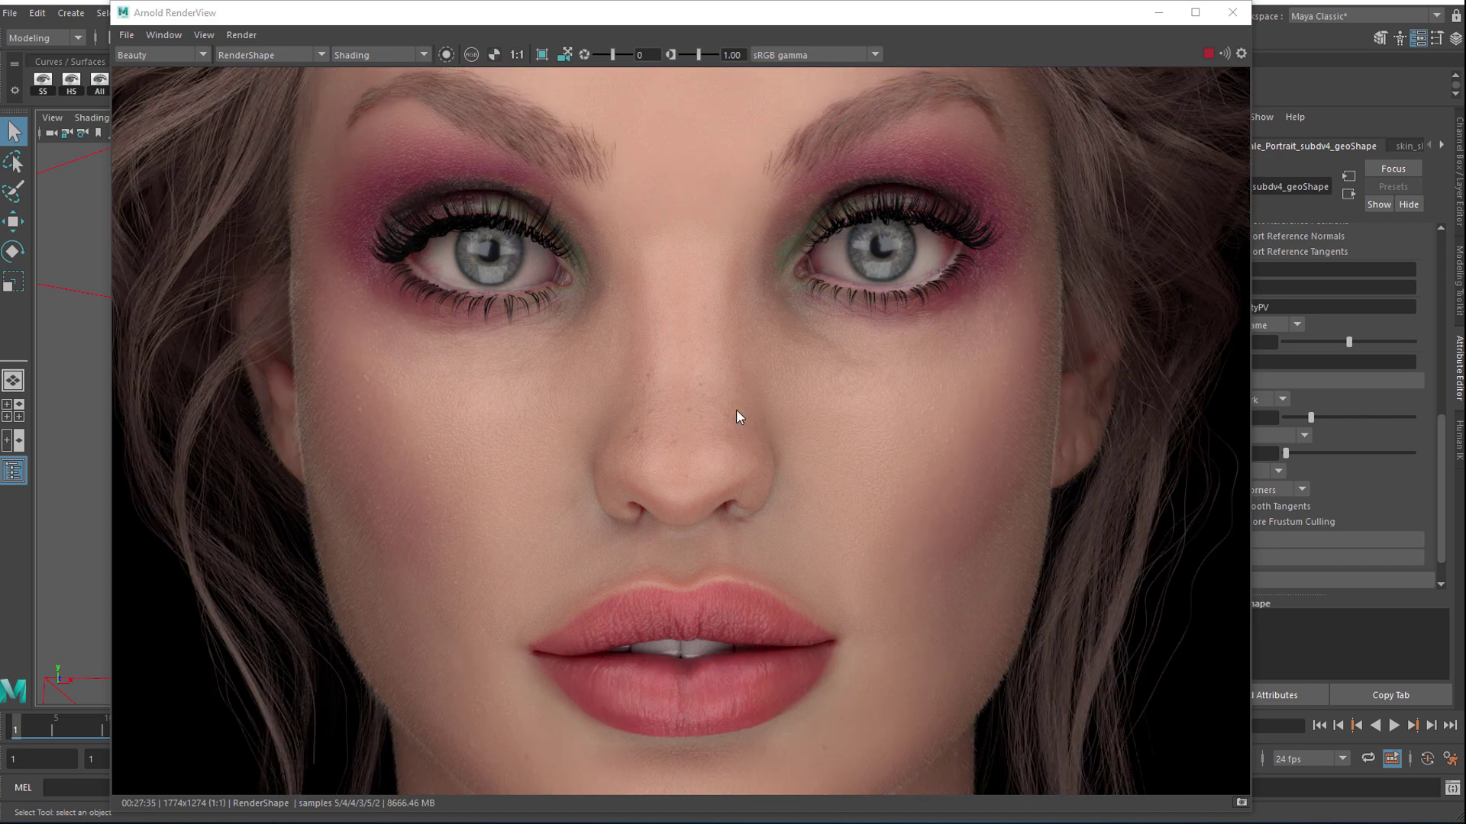
Step: Stop the render updates and examine the rendered lips, skin, eyes and brows at close range
click(1210, 53)
scroll(676, 429, up, 3)
middle_drag(730, 695, 686, 226)
middle_drag(681, 498, 689, 490)
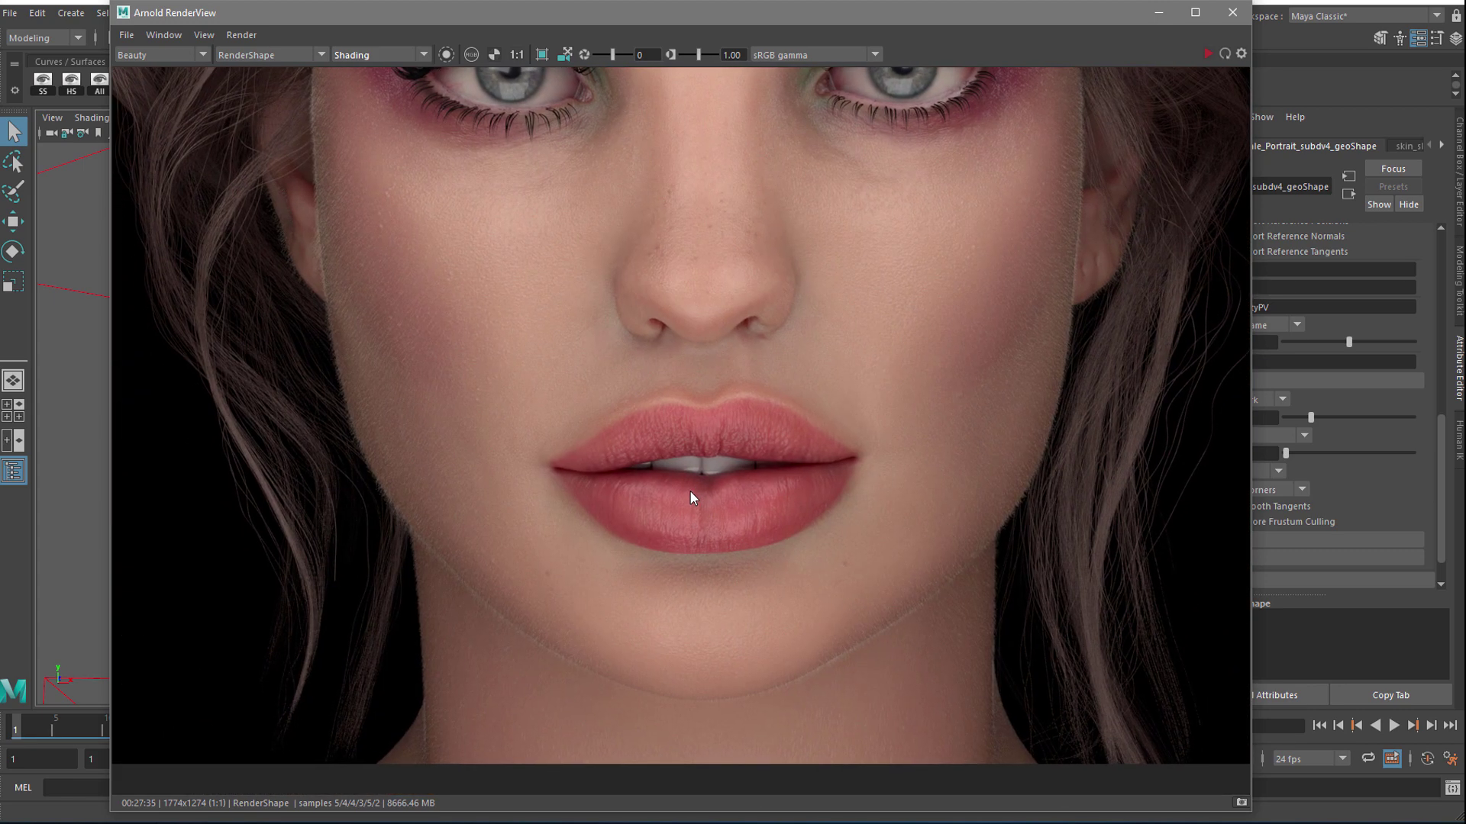
middle_drag(696, 238, 730, 467)
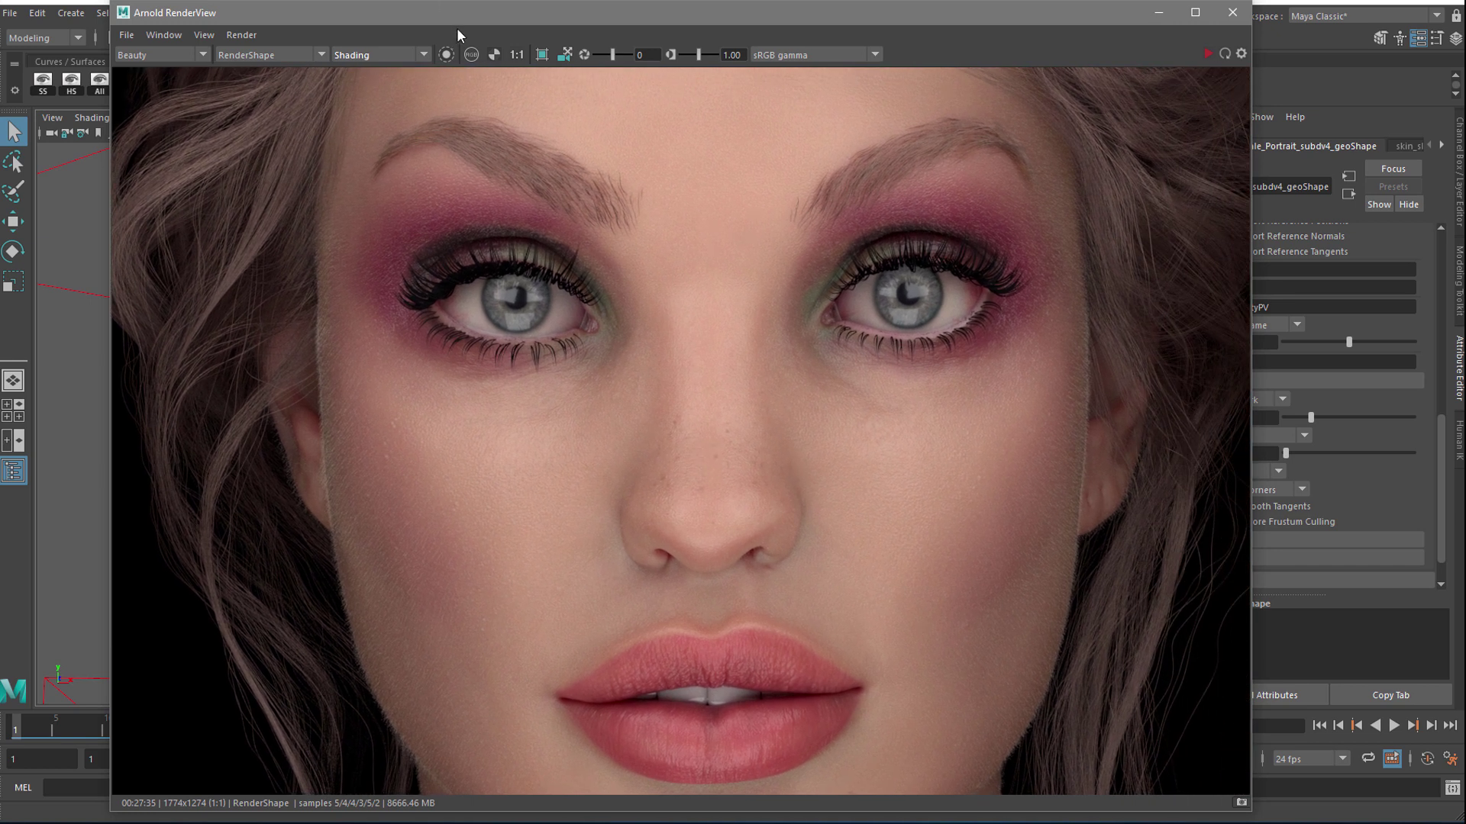
middle_drag(600, 264, 514, 290)
middle_drag(616, 392, 722, 465)
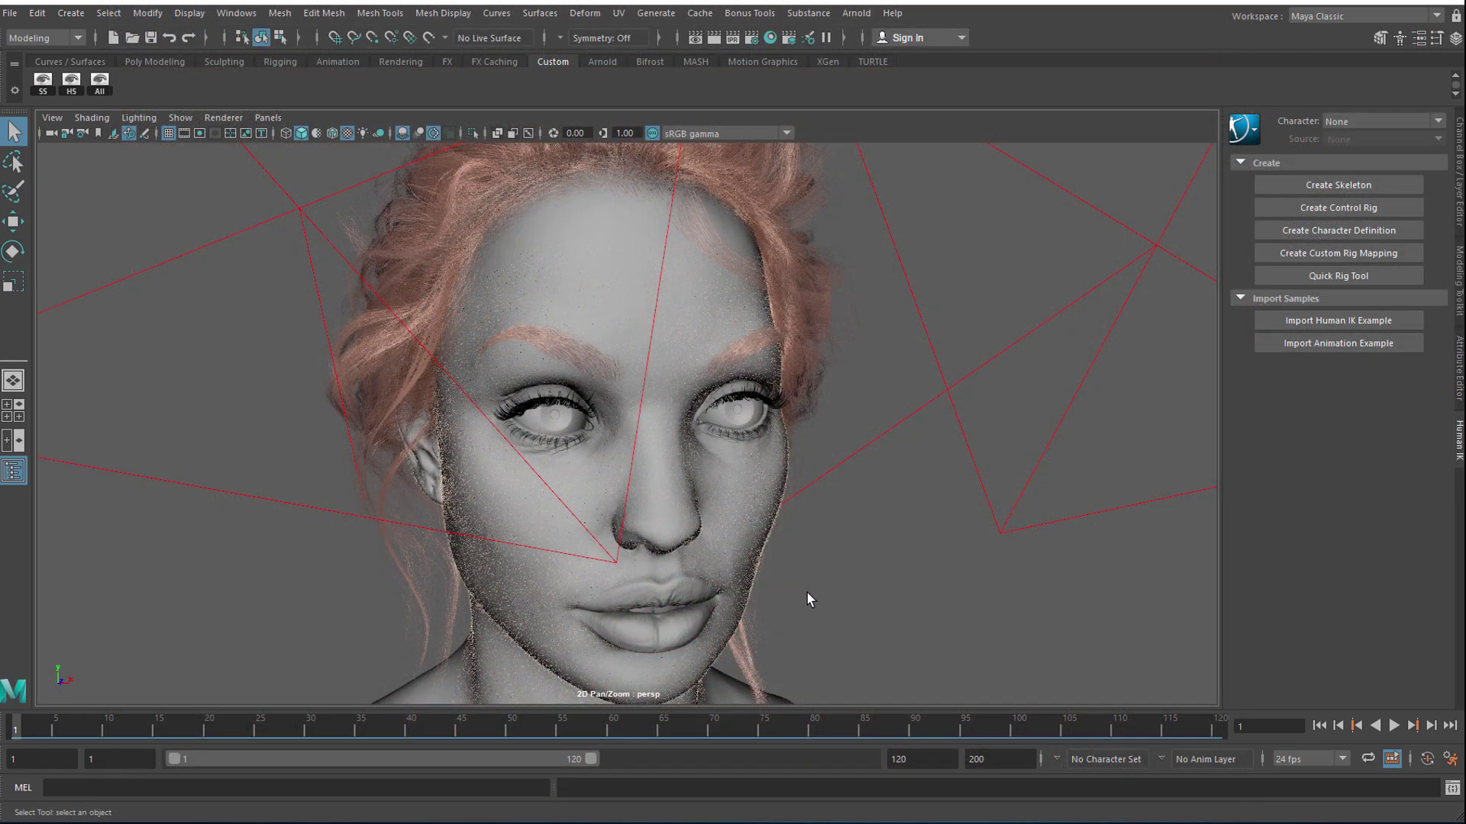
Step: Review the Arnold sampling values and the GPU rendering and device settings in the render settings
alt+drag(807, 592, 827, 600)
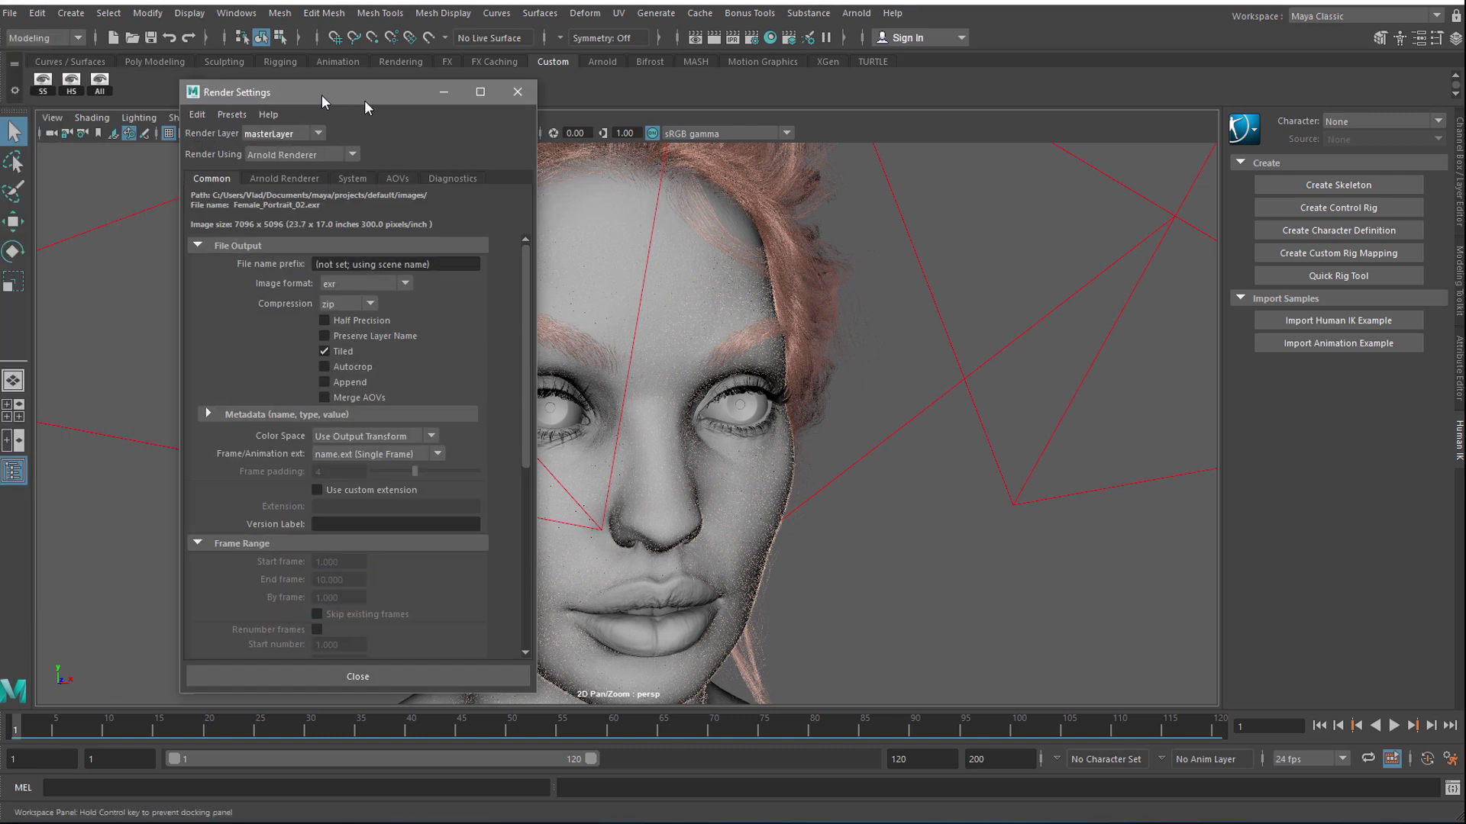
drag(365, 100, 424, 105)
click(375, 185)
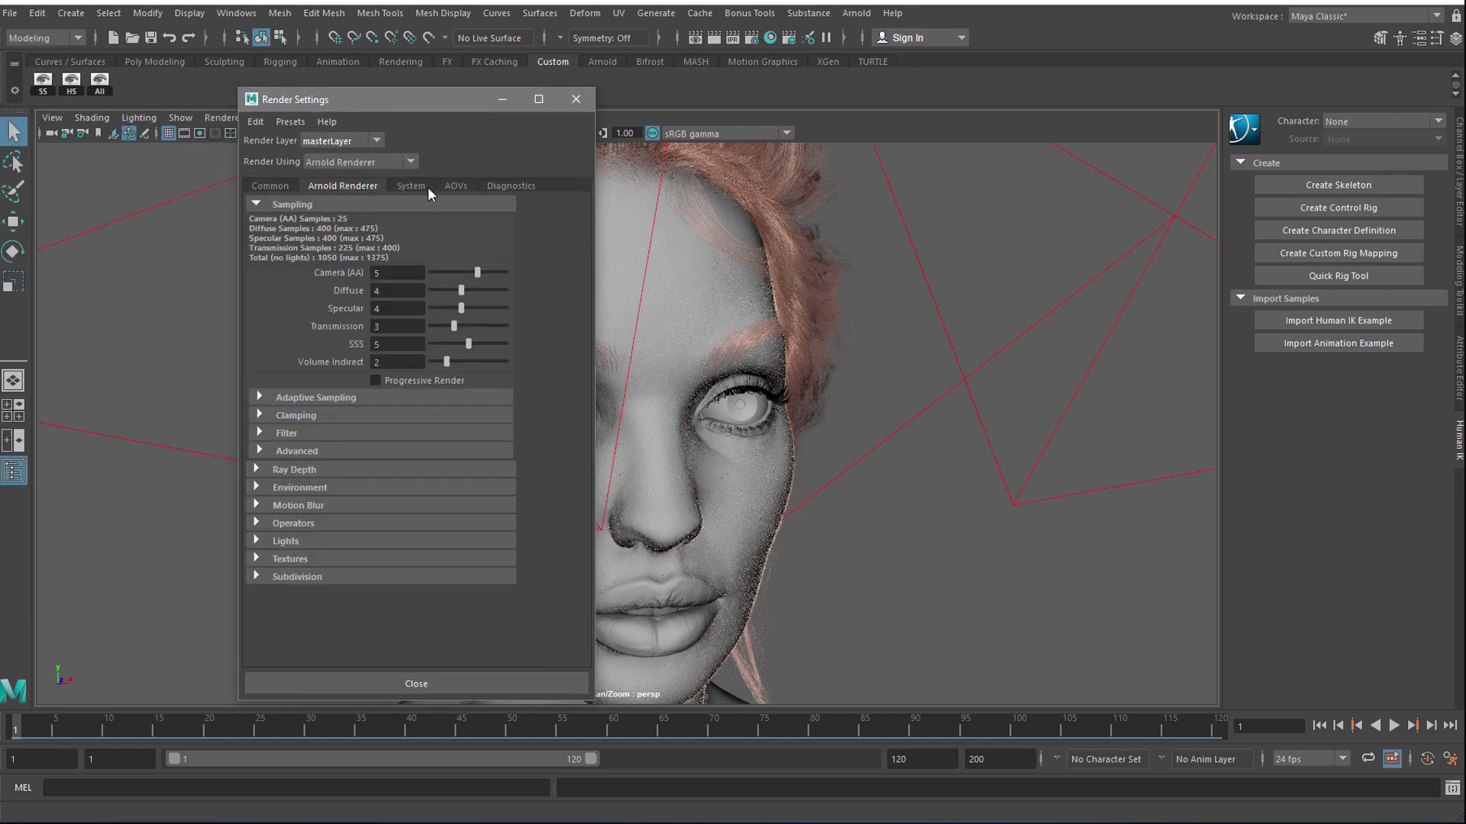
click(413, 189)
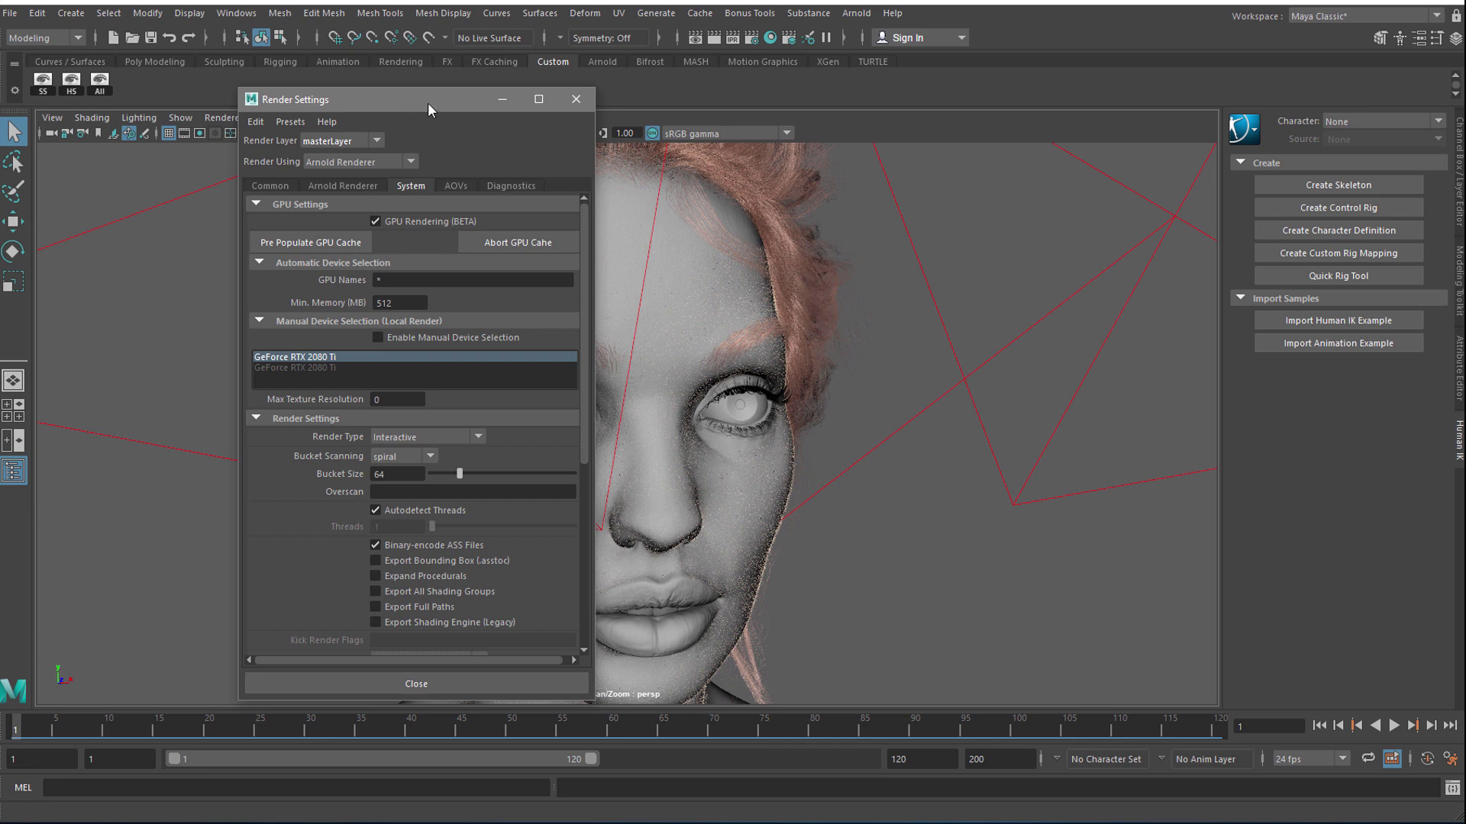
drag(425, 100, 0, 78)
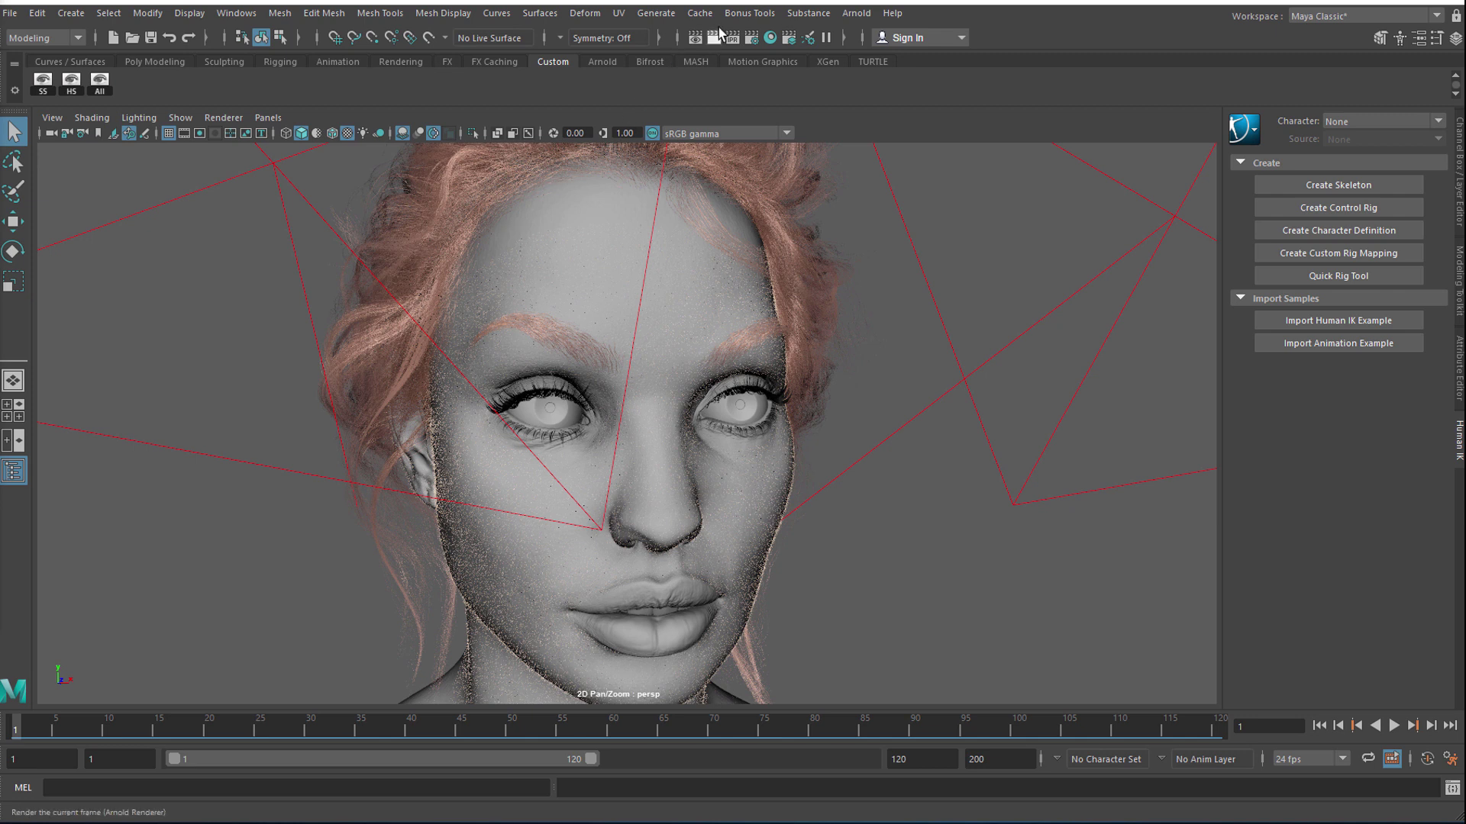
click(656, 13)
mouse_move(722, 11)
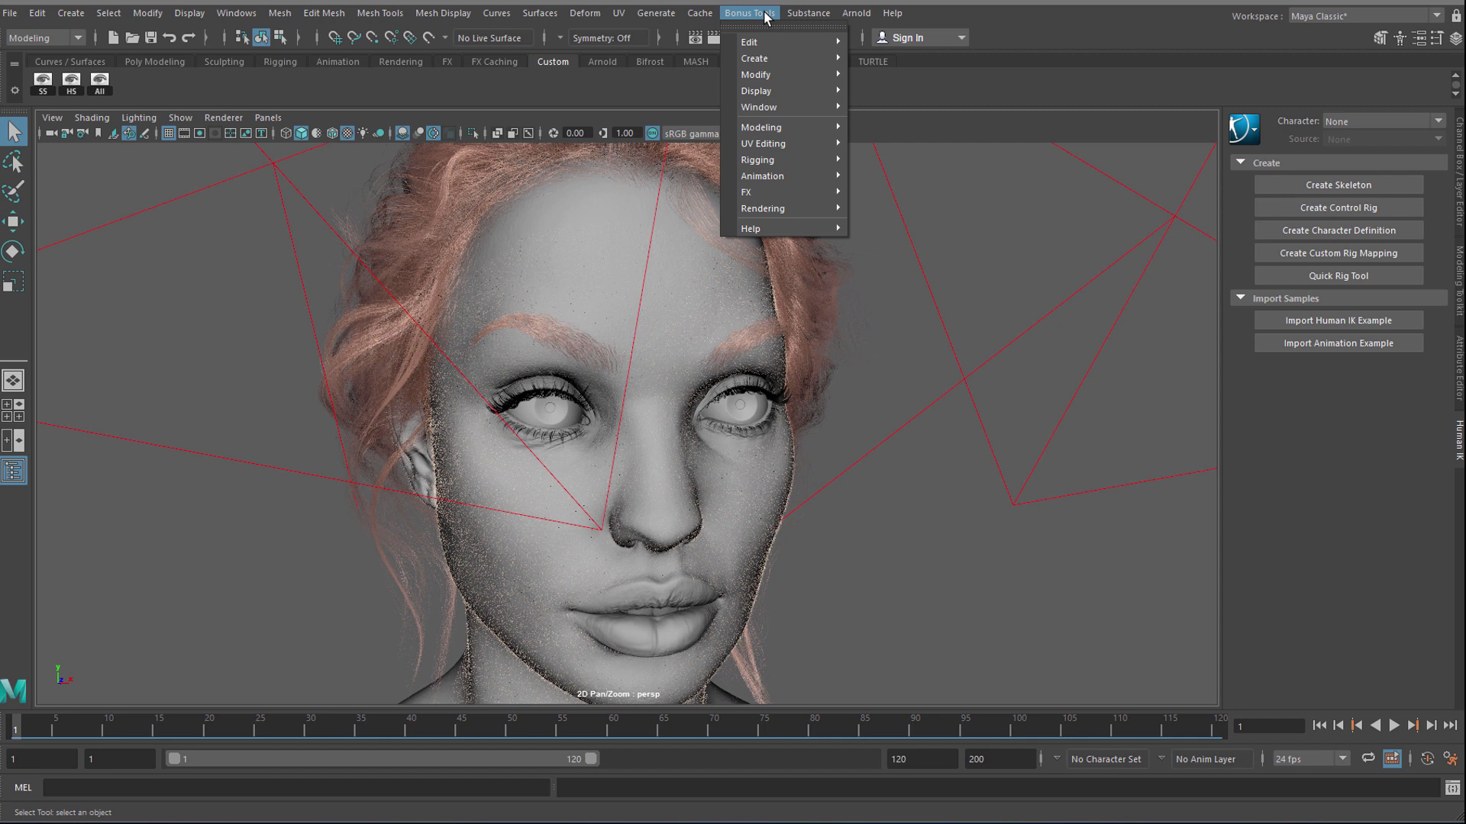
mouse_move(656, 13)
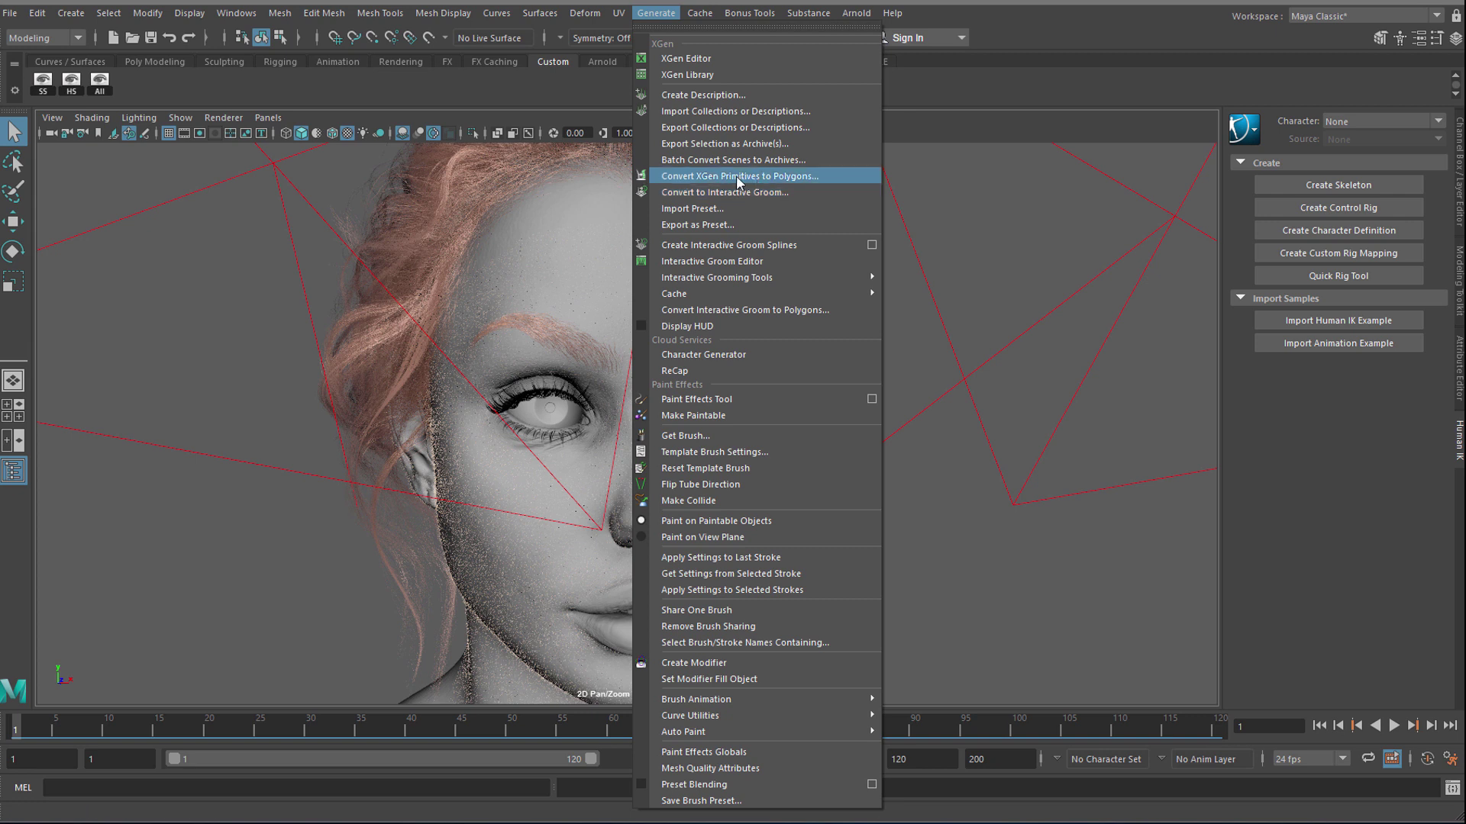
click(95, 314)
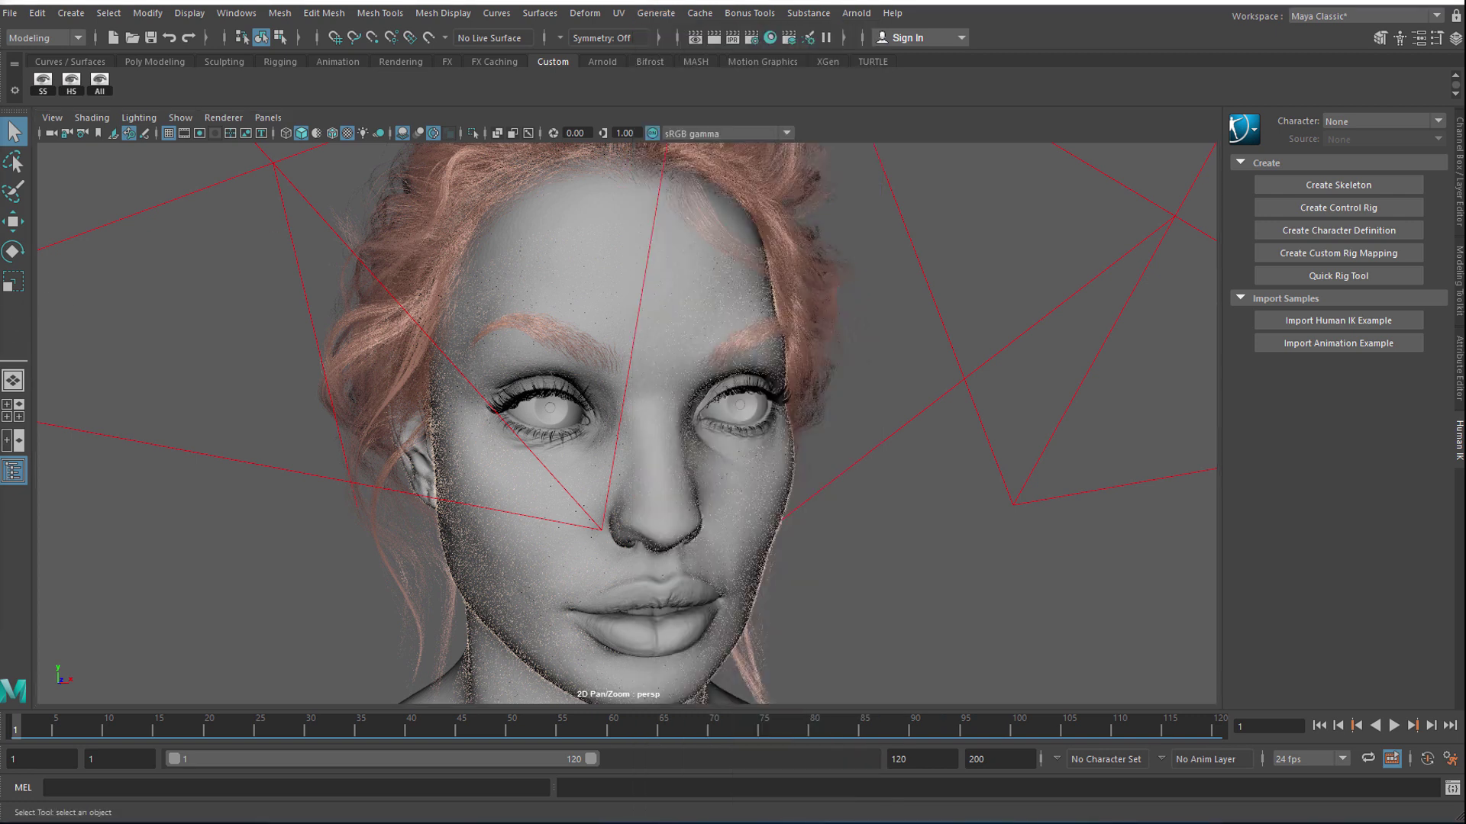
Step: Hide the scalp hair and peach fuzz, keeping only the eyebrows and eyelashes shown on the head
key(ctrl+h)
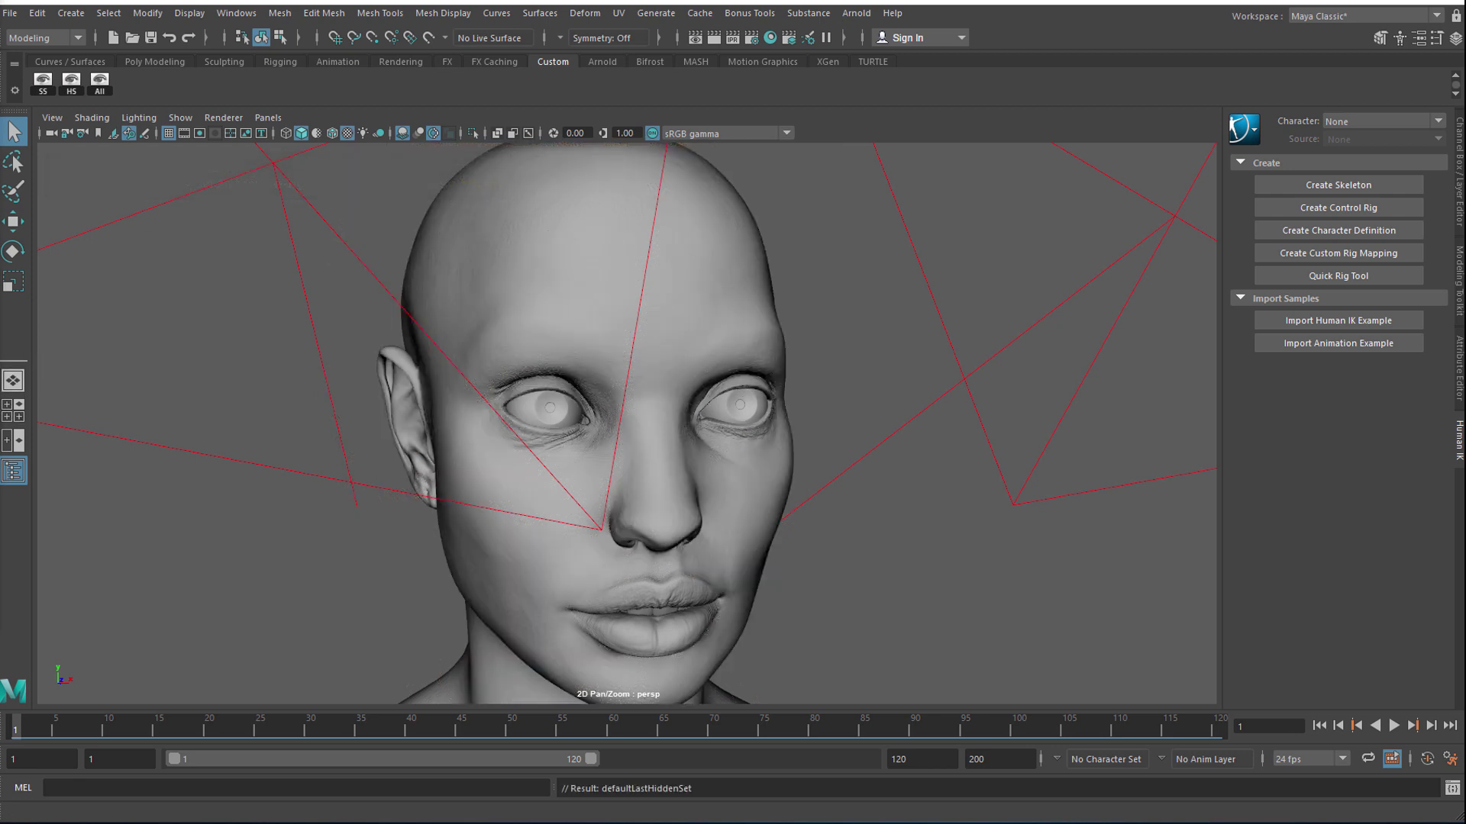
click(45, 92)
click(876, 367)
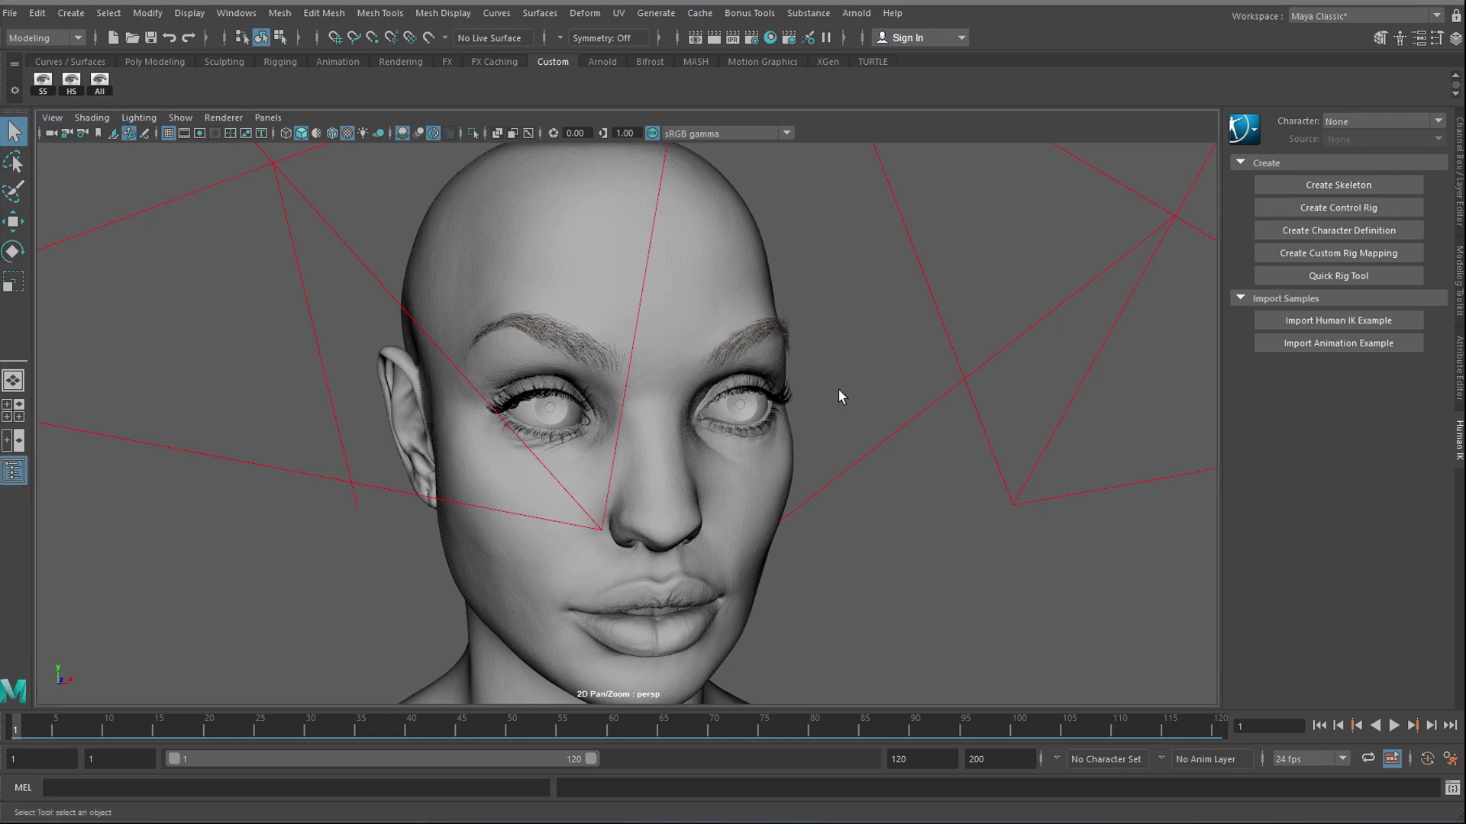
Step: Examine the eyebrows and eyelashes on the bald head from the side, close up and from the front
alt+drag(838, 391, 801, 386)
scroll(720, 304, up, 3)
alt+drag(710, 359, 786, 363)
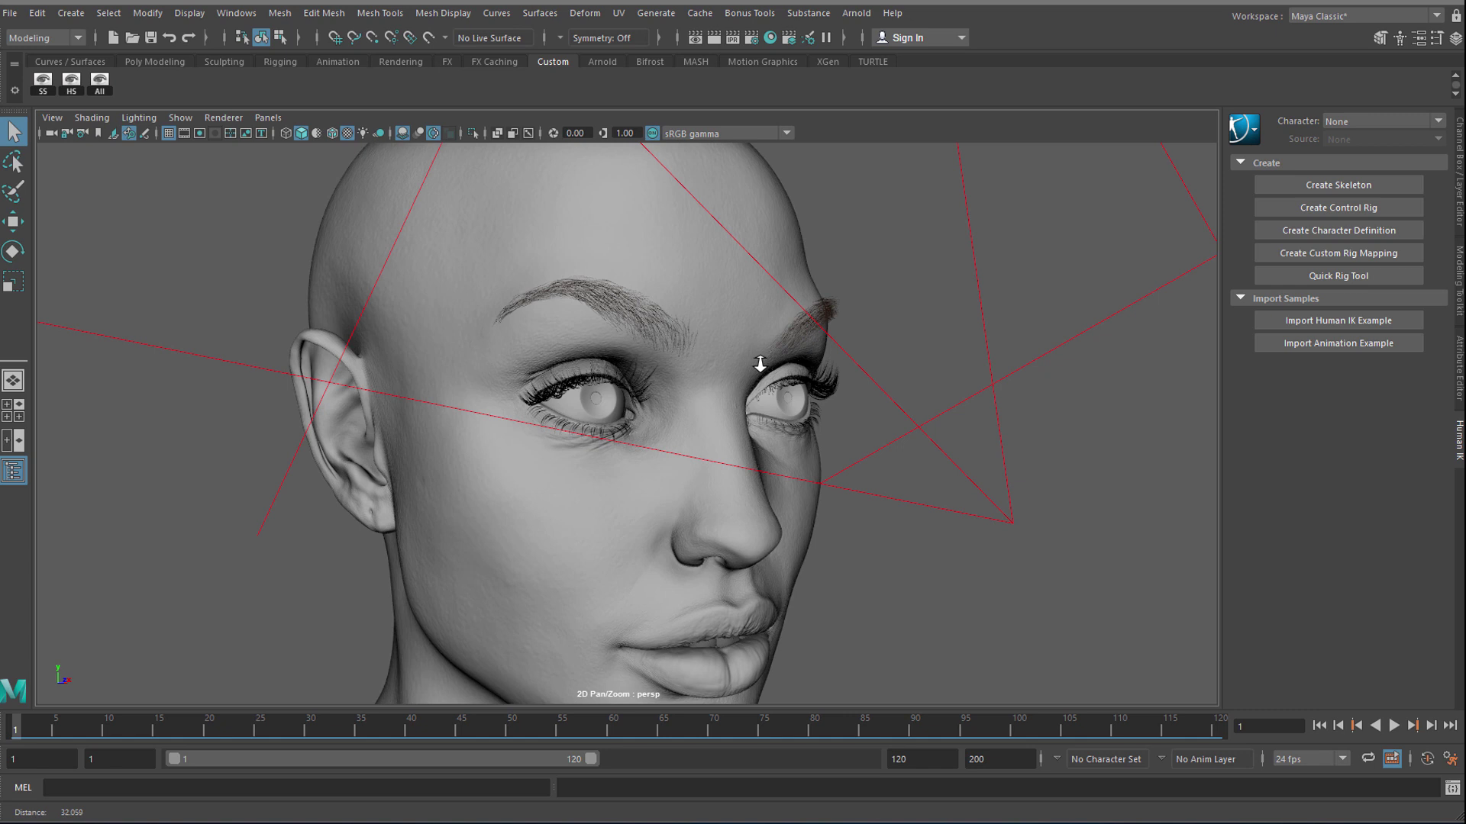
alt+right_drag(759, 366, 749, 424)
alt+drag(749, 424, 677, 426)
alt+right_drag(690, 420, 573, 403)
alt+middle_drag(573, 403, 501, 385)
alt+drag(501, 385, 571, 353)
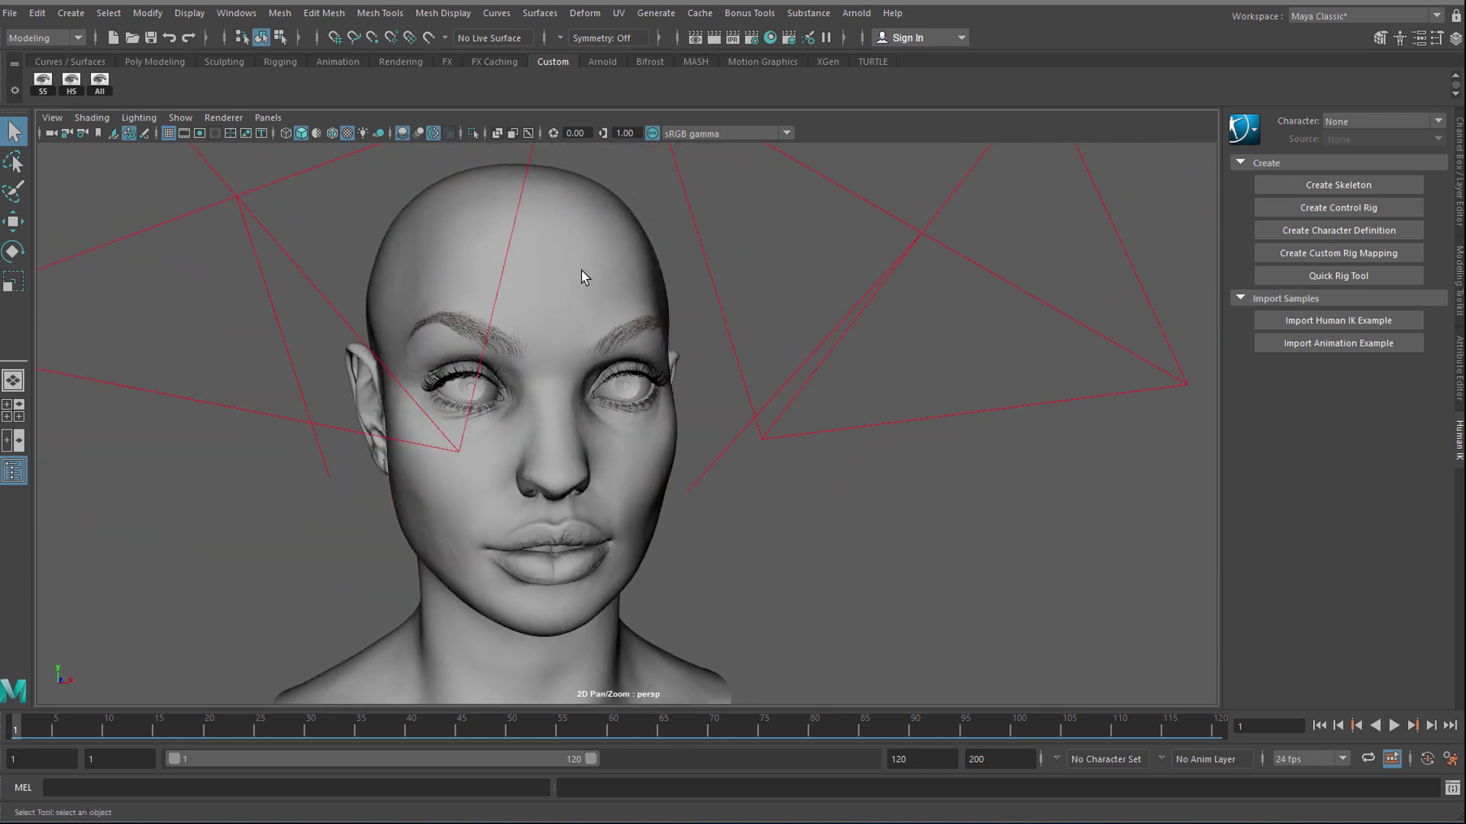
Step: Inspect the Arnold subdivision type and iterations in the head mesh's shape attributes, then deselect the mesh
click(581, 272)
click(1419, 38)
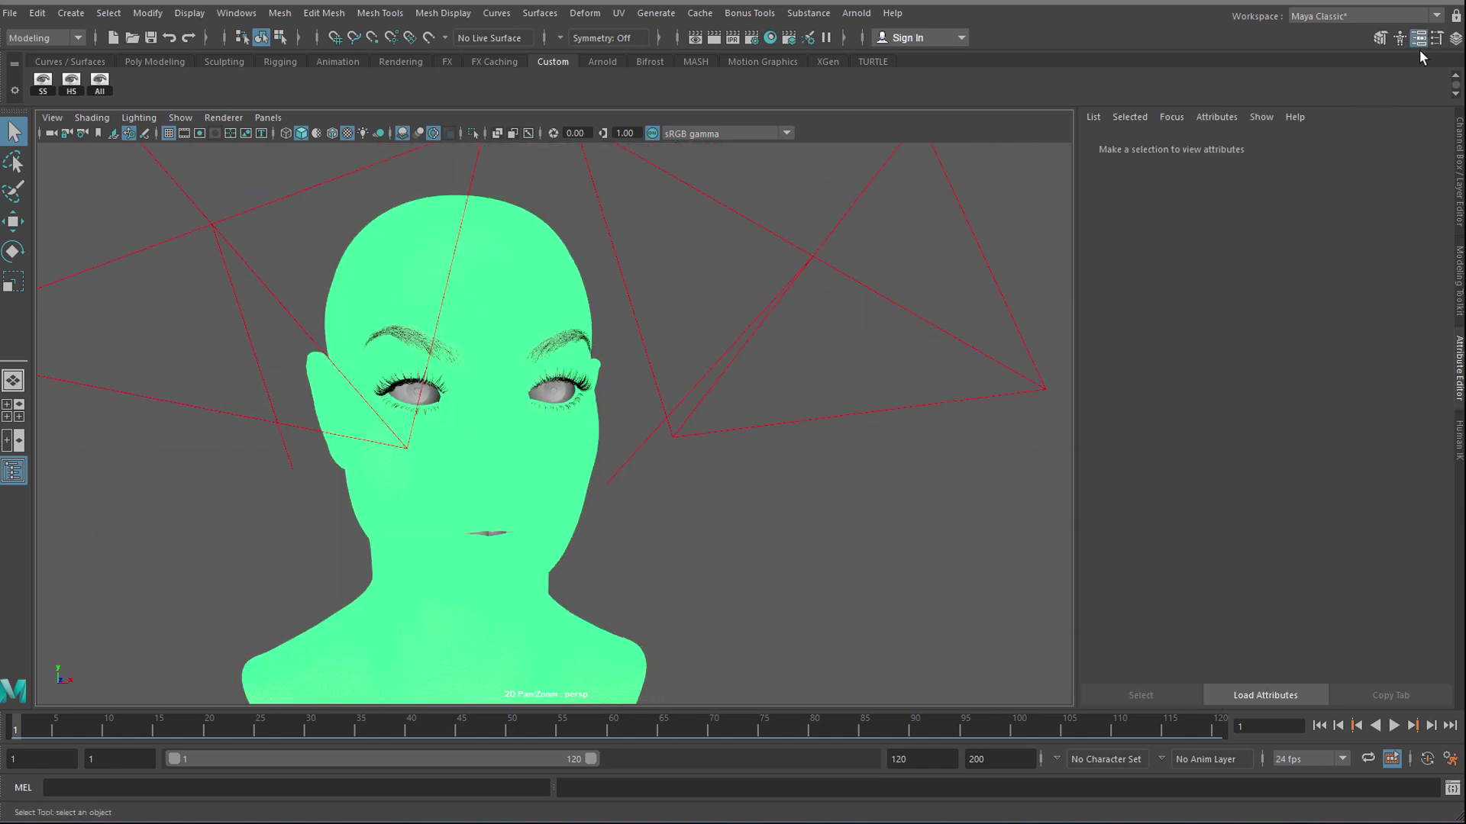
click(1148, 378)
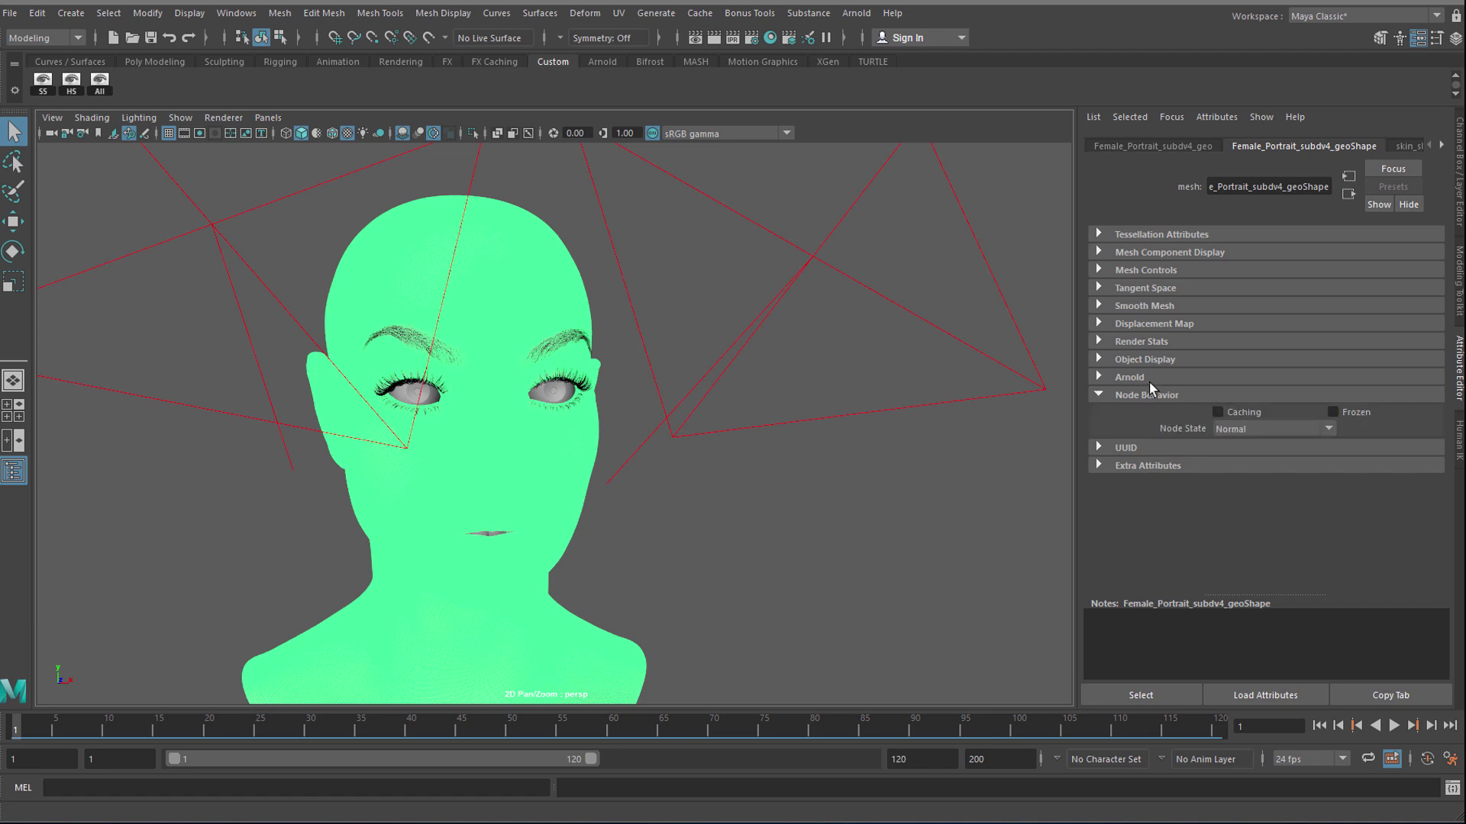
scroll(1221, 446, down, 3)
scroll(1172, 463, down, 3)
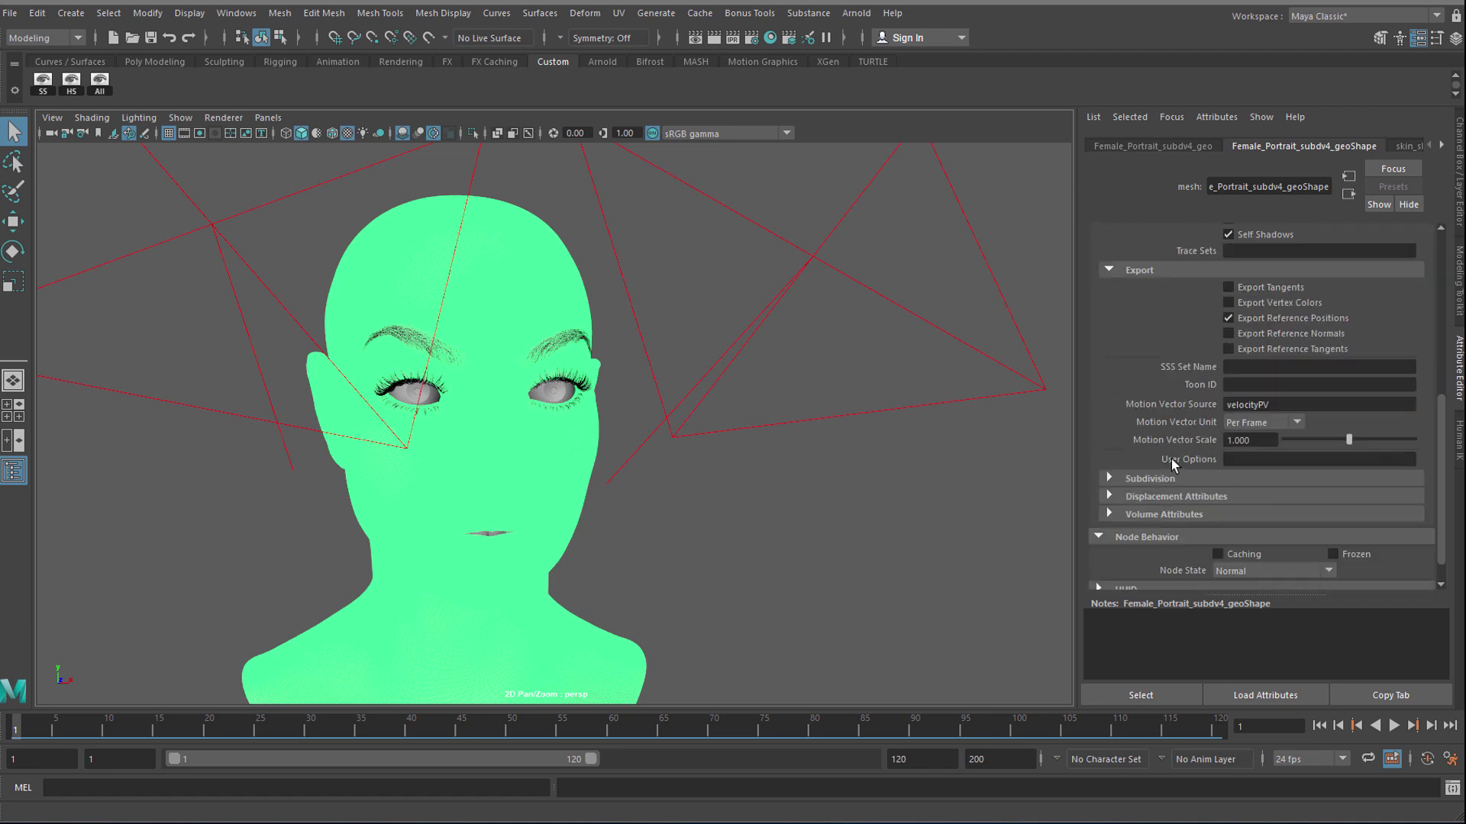
click(1149, 479)
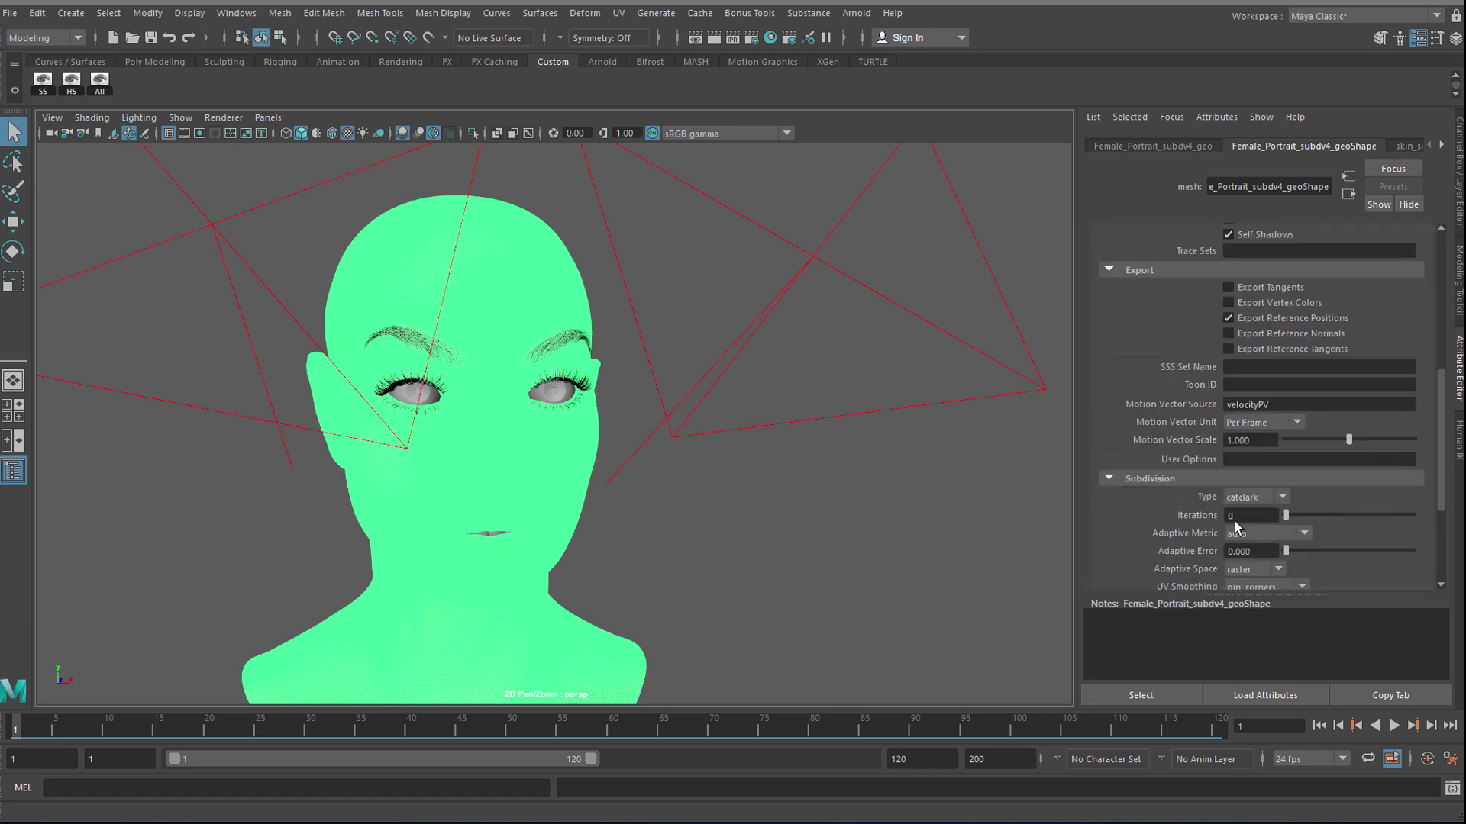
click(914, 467)
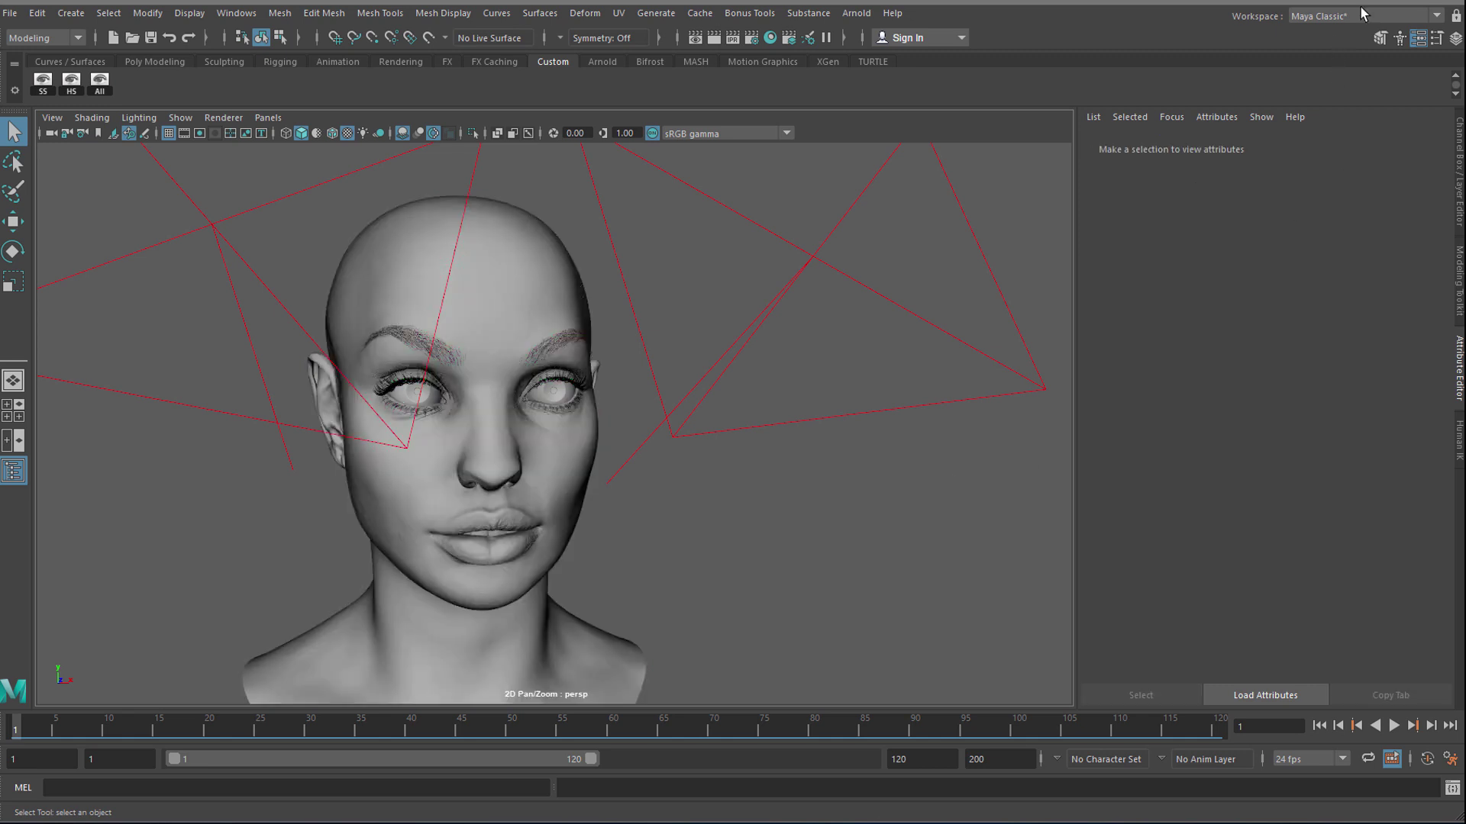
click(1417, 39)
Step: Render the bald head with Arnold and examine its eyes, skin and lips at several magnifications
alt+middle_drag(831, 363, 909, 386)
alt+right_drag(909, 387, 919, 405)
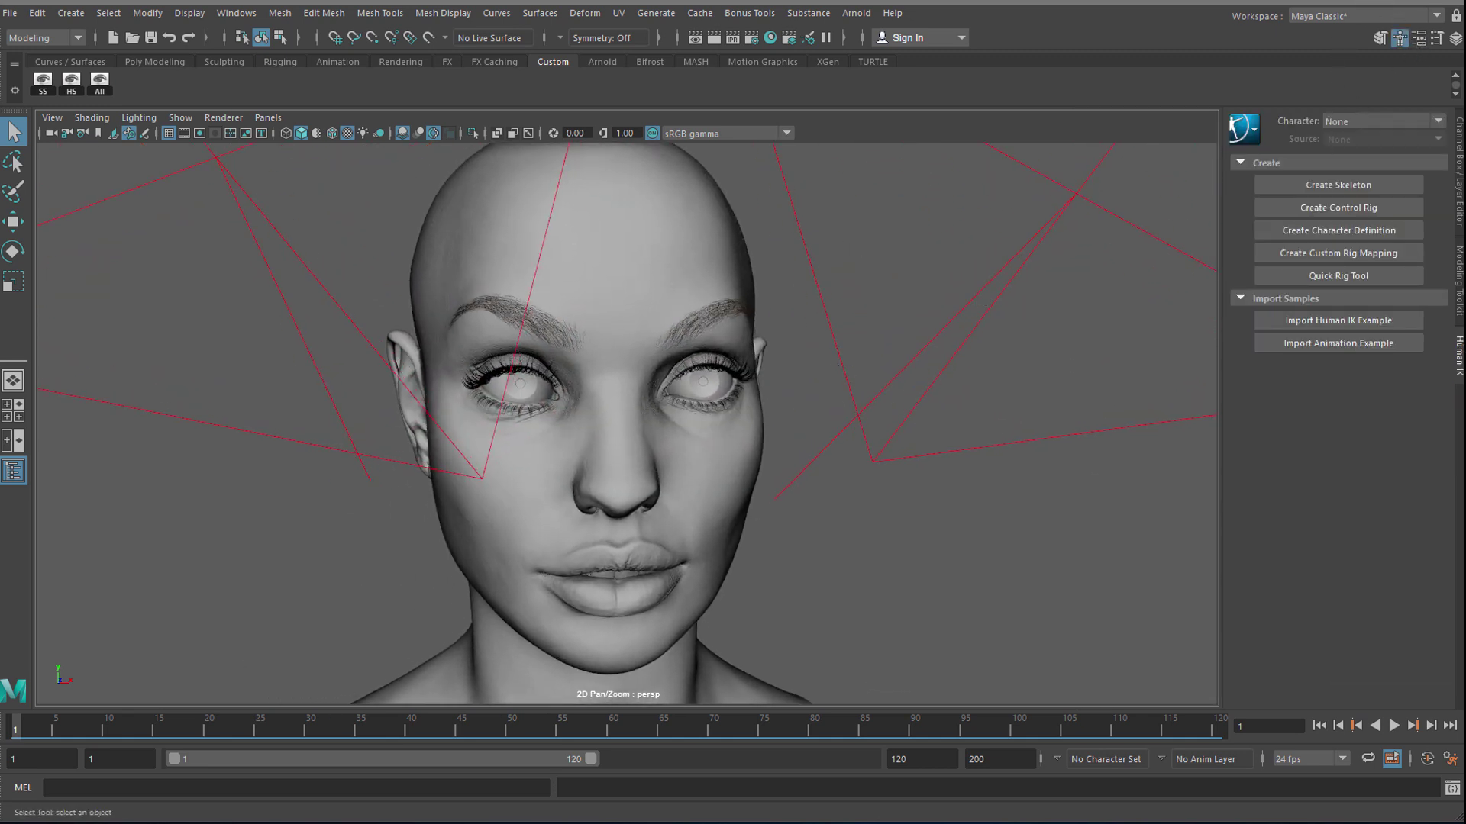
drag(0, 114, 0, 76)
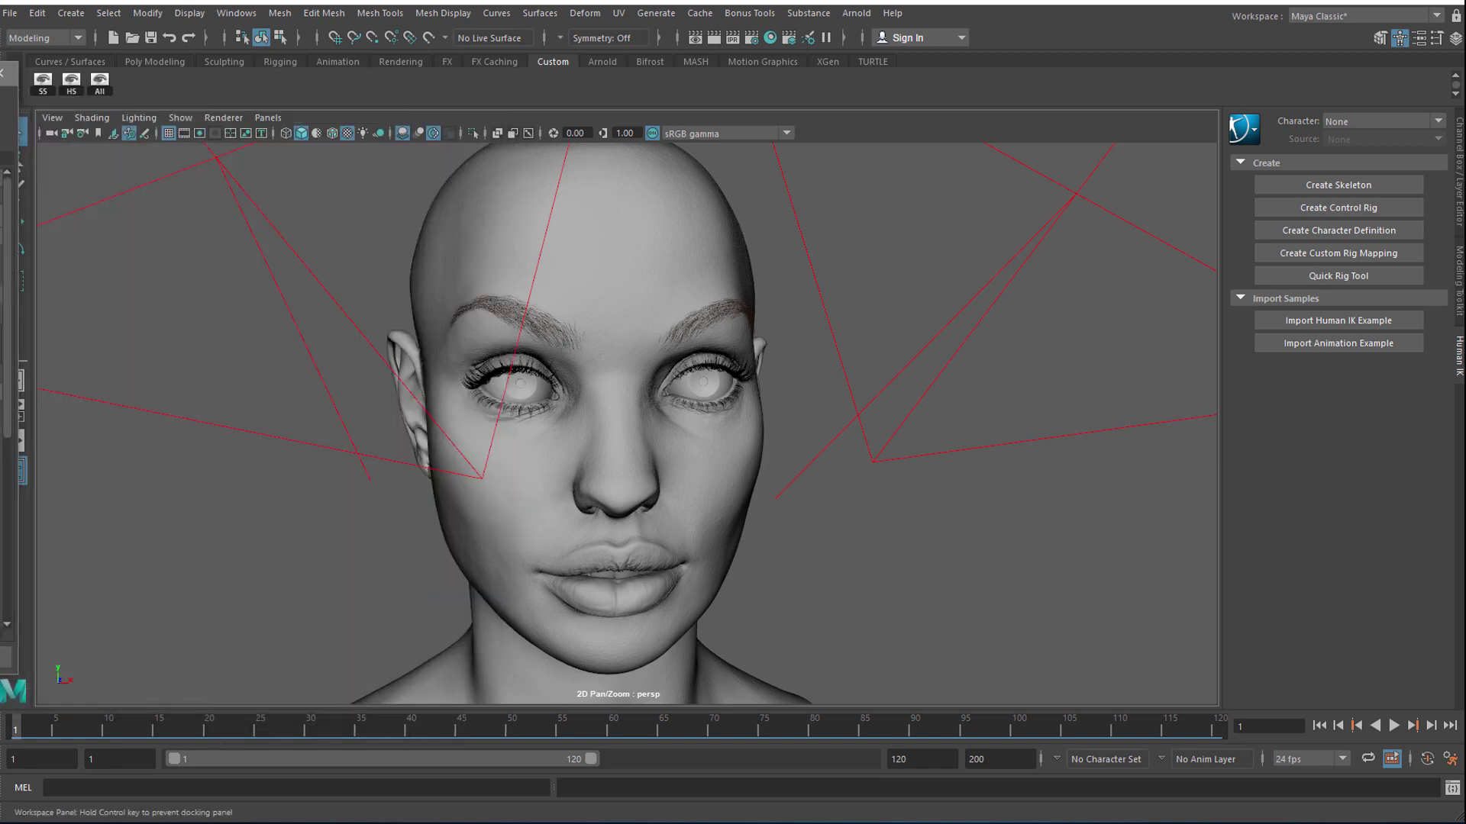
click(856, 13)
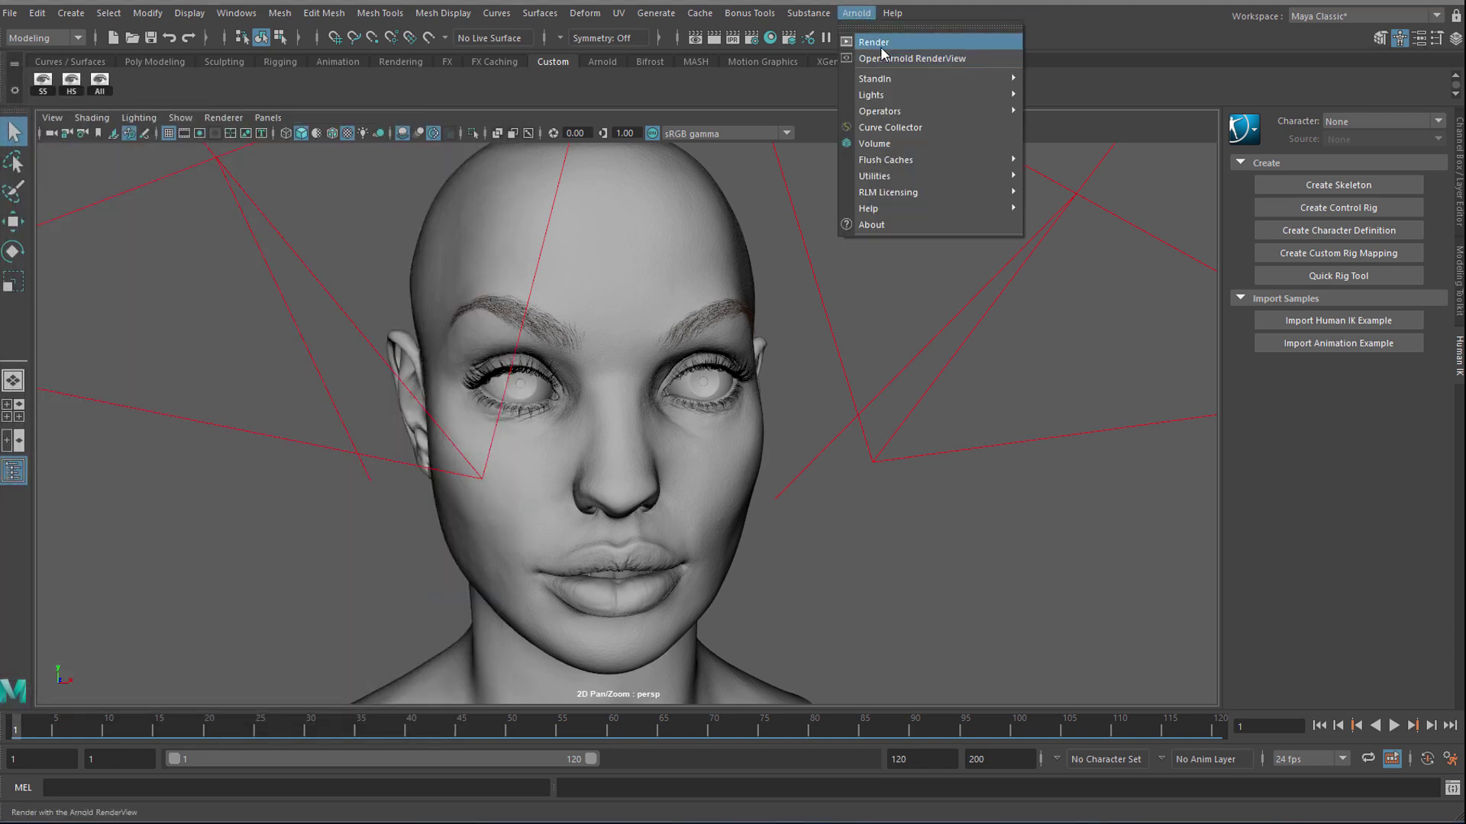
click(882, 44)
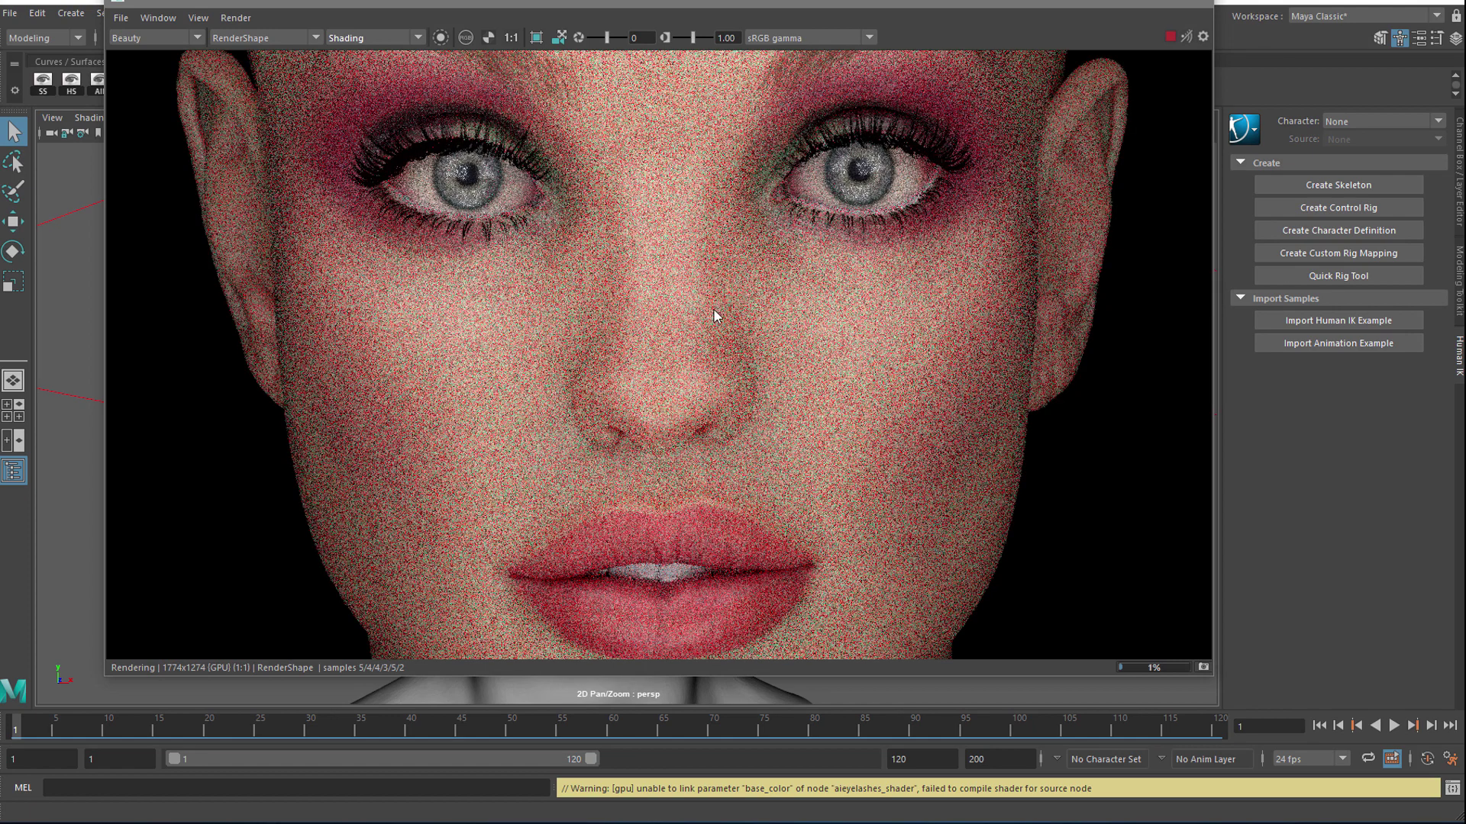
scroll(804, 383, down, 2)
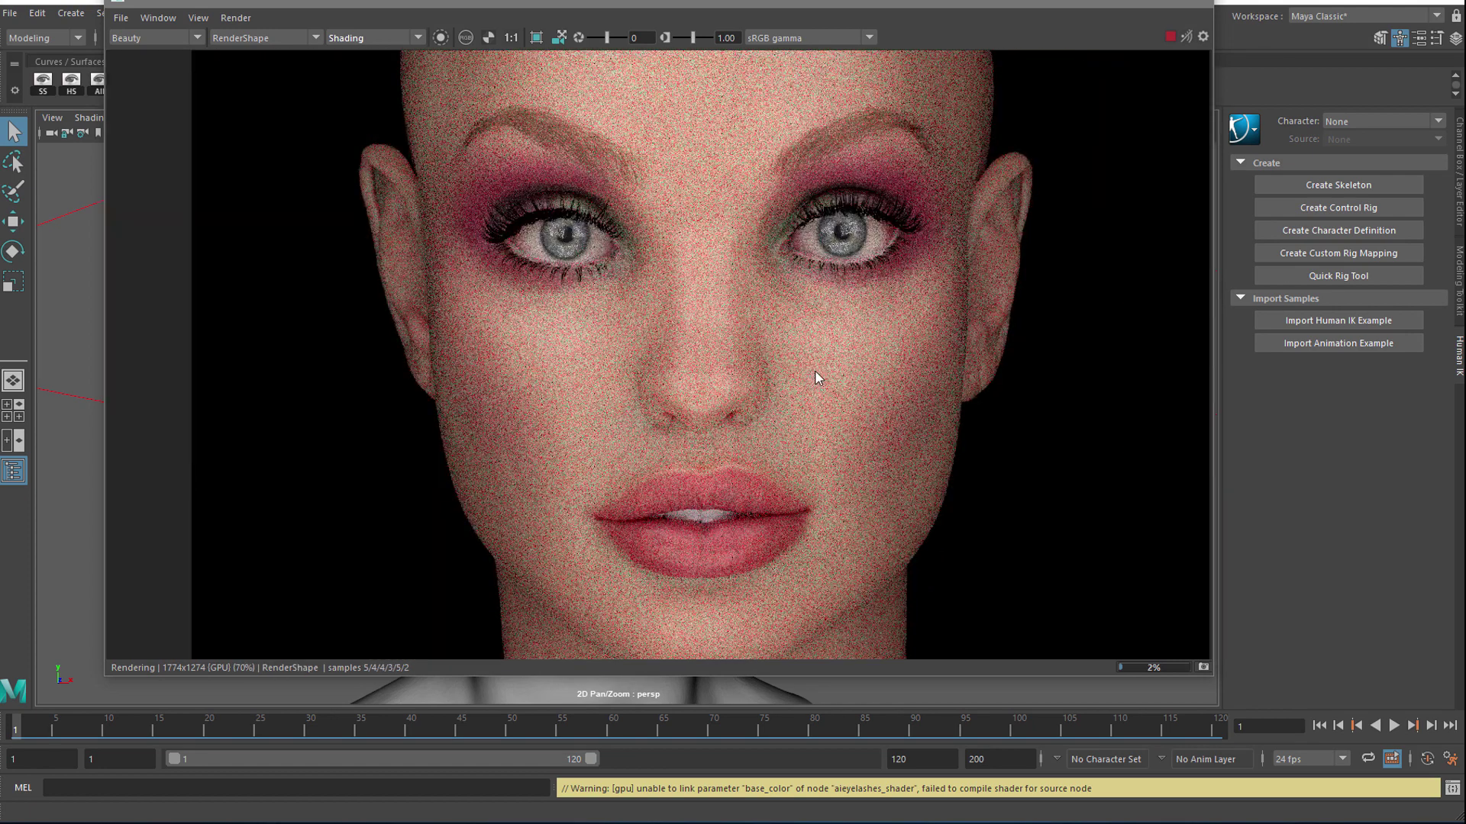
scroll(815, 371, up, 2)
scroll(815, 372, down, 2)
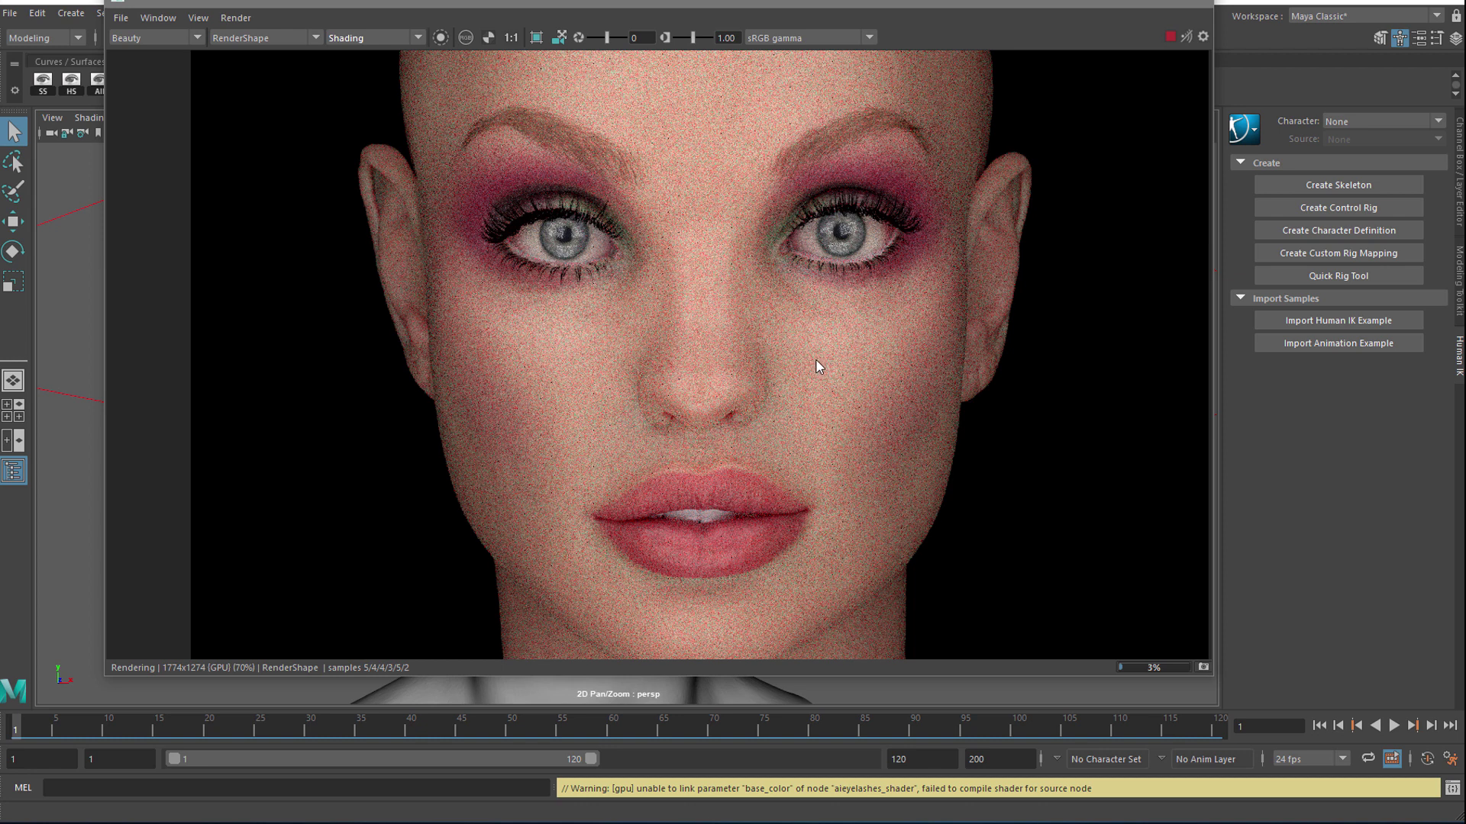
middle_drag(815, 366, 801, 341)
scroll(795, 339, up, 2)
scroll(800, 342, down, 2)
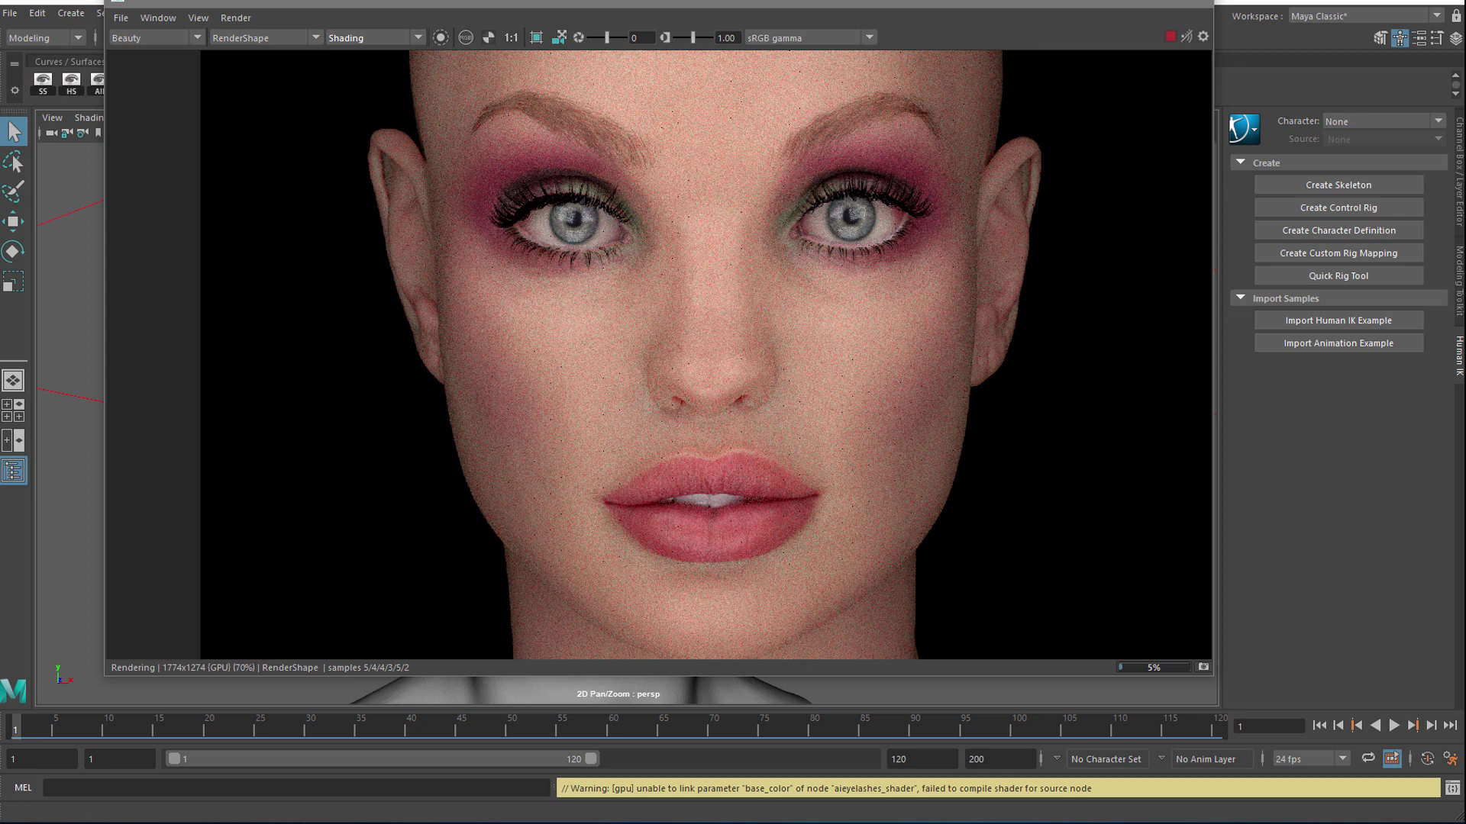
Step: Review the Adaptive Sampling and Ray Depth options in the Arnold render settings, then move the settings window aside
drag(79, 93, 199, 85)
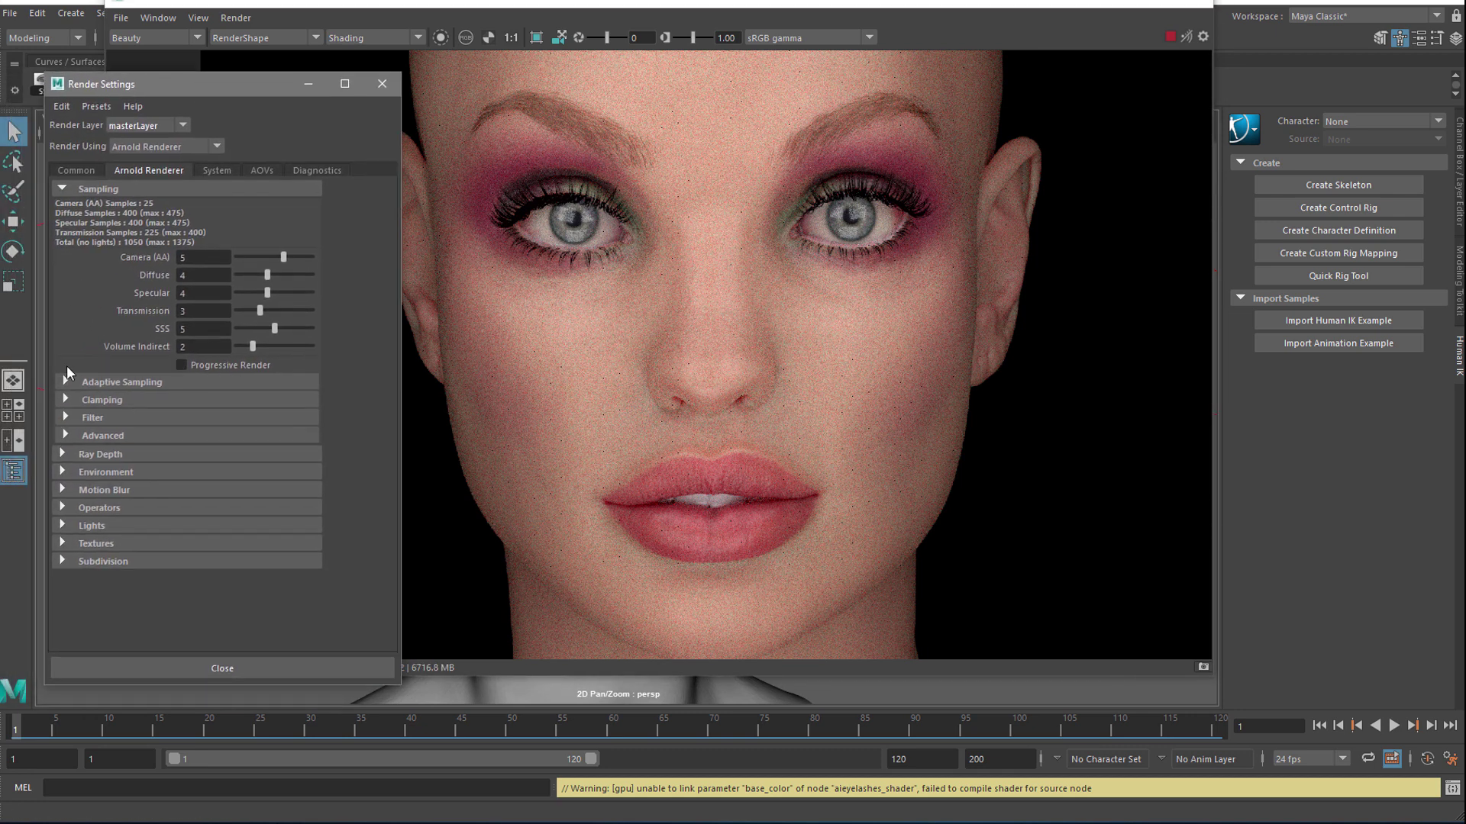
click(71, 380)
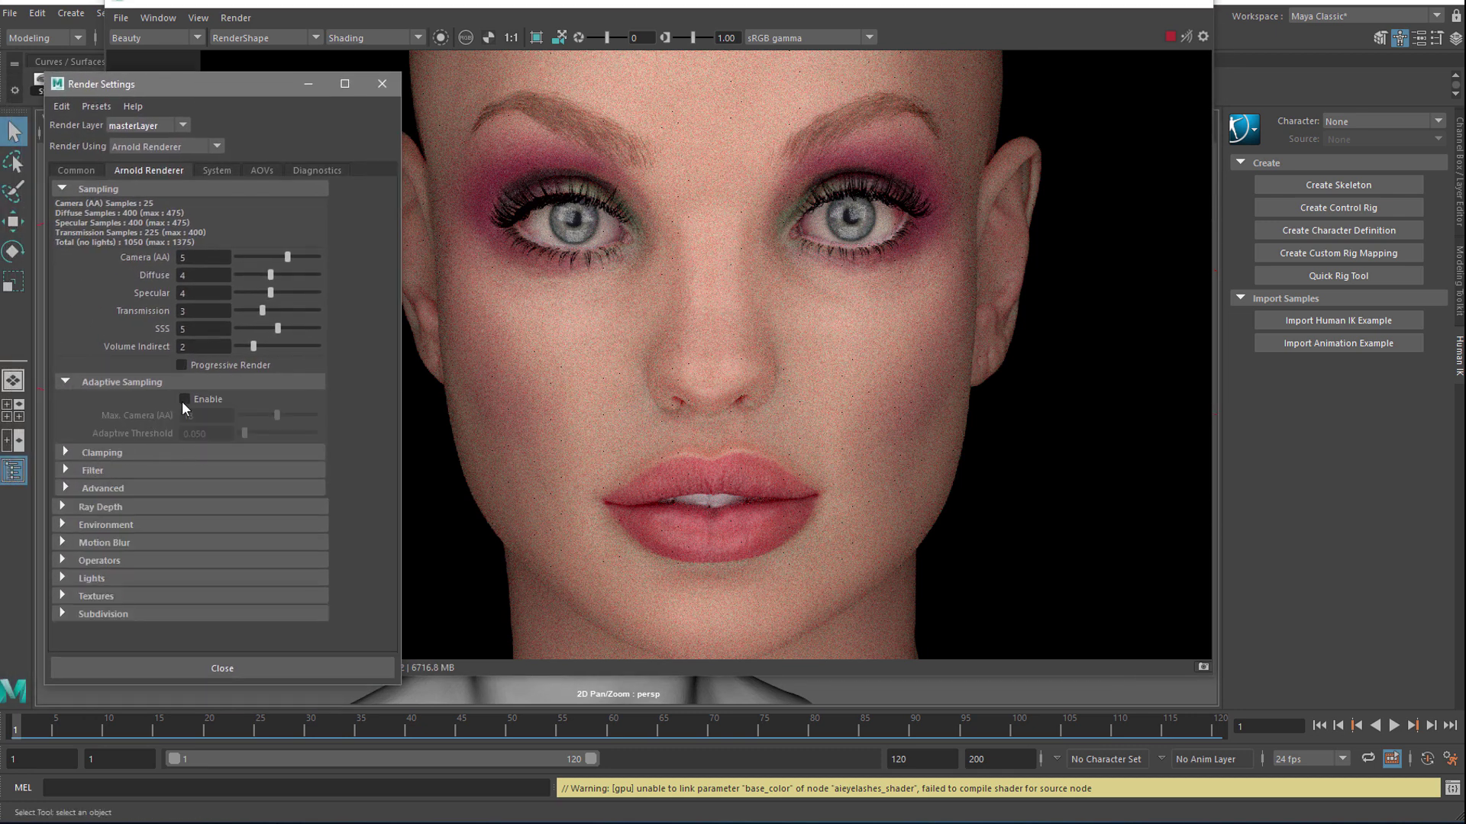
click(115, 507)
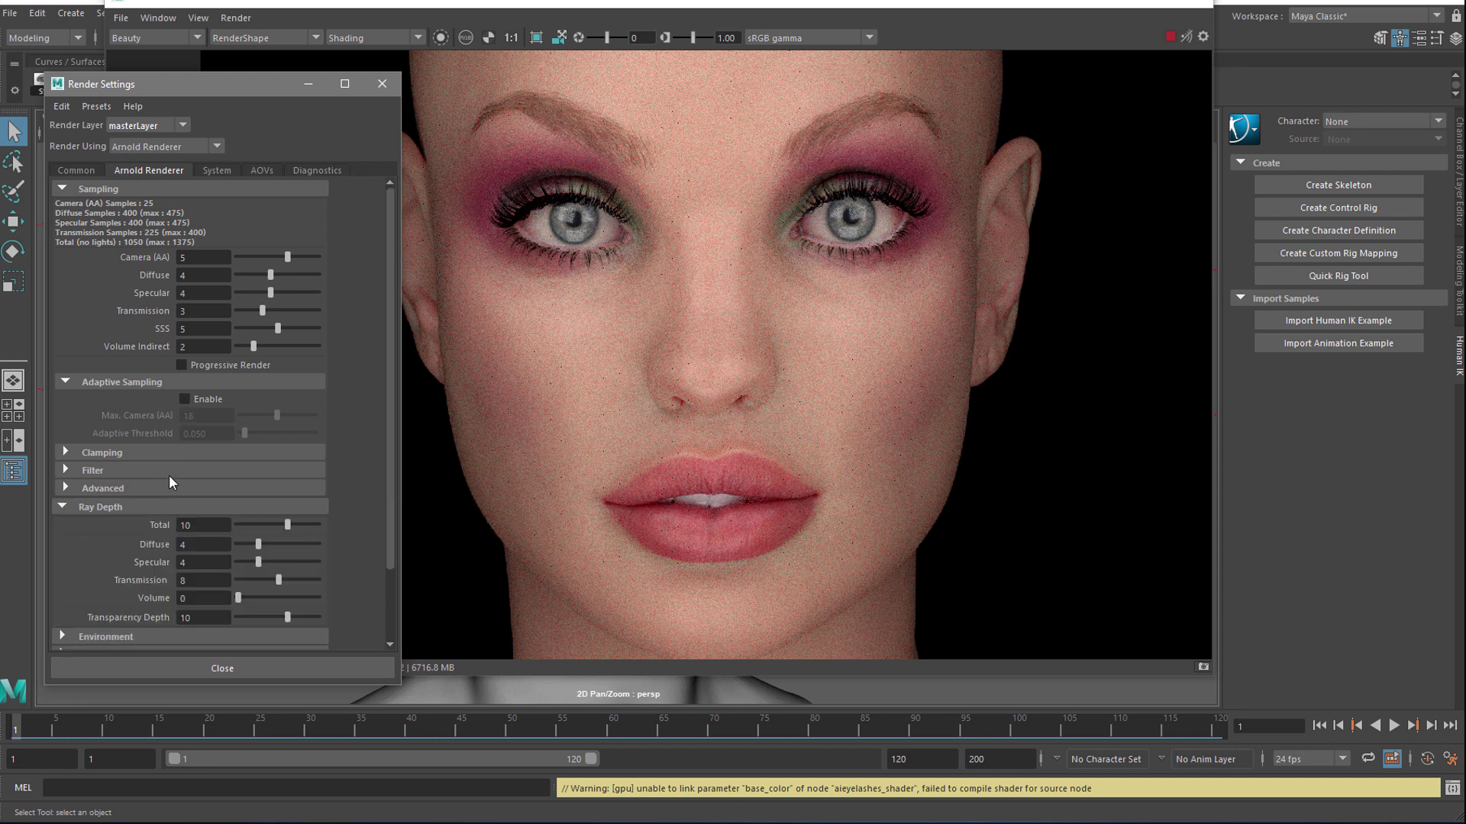
drag(206, 82, 0, 69)
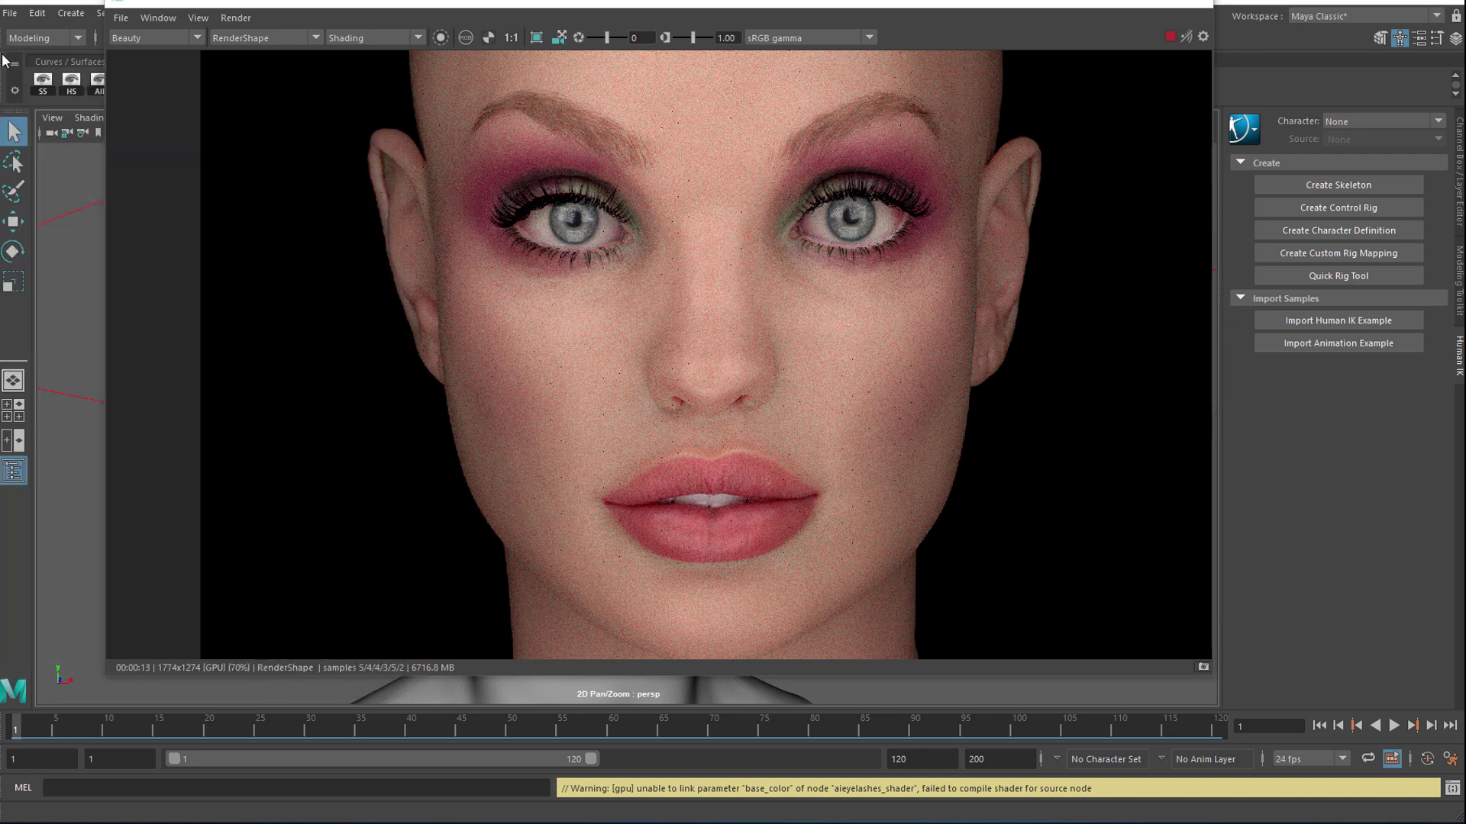
Step: Show the scalp hair again, deselect it, and render the portrait with hair in Arnold
click(683, 3)
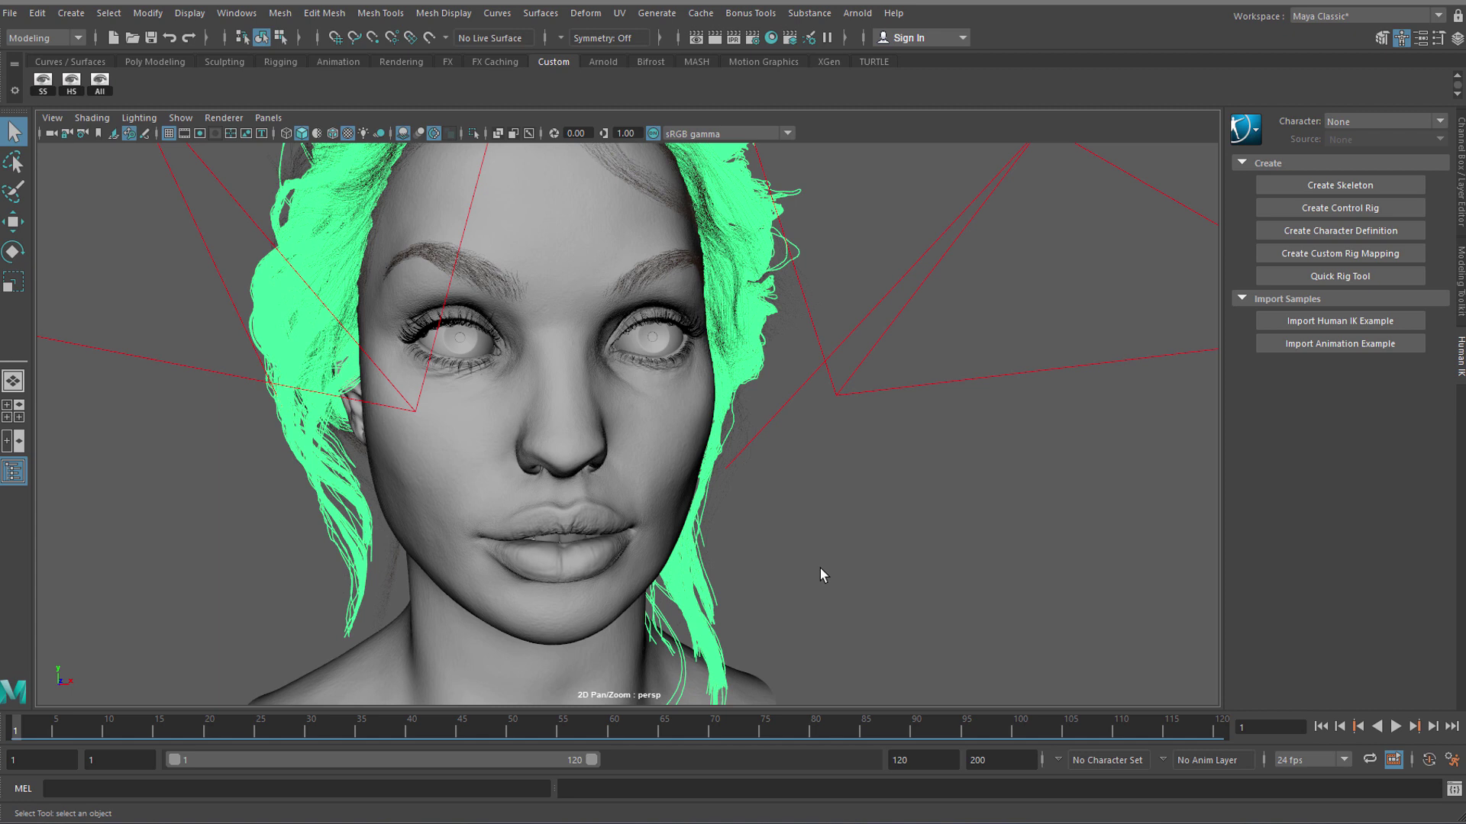
click(826, 571)
alt+drag(828, 574, 867, 577)
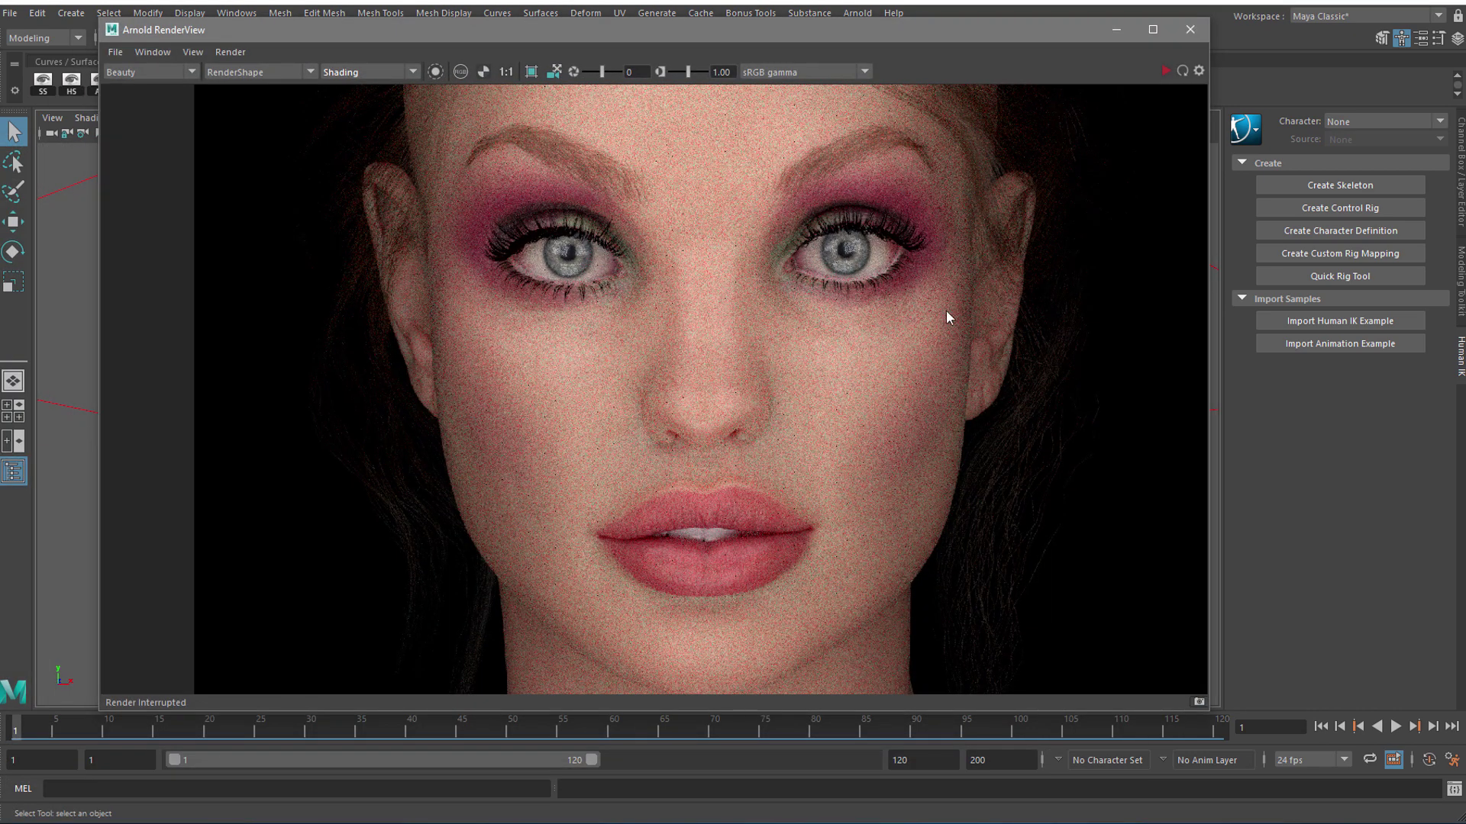
scroll(946, 316, down, 3)
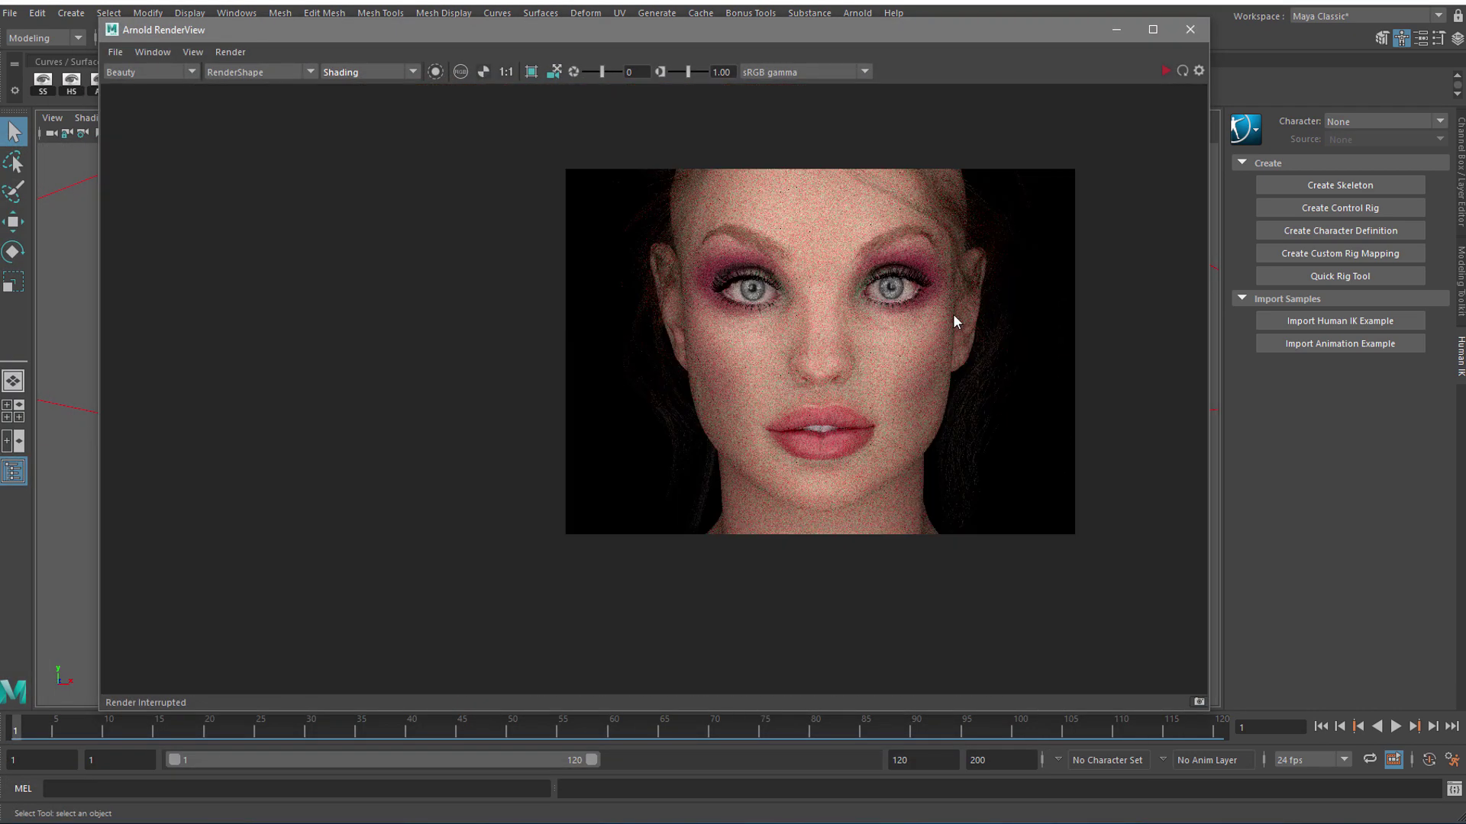
scroll(1084, 260, up, 3)
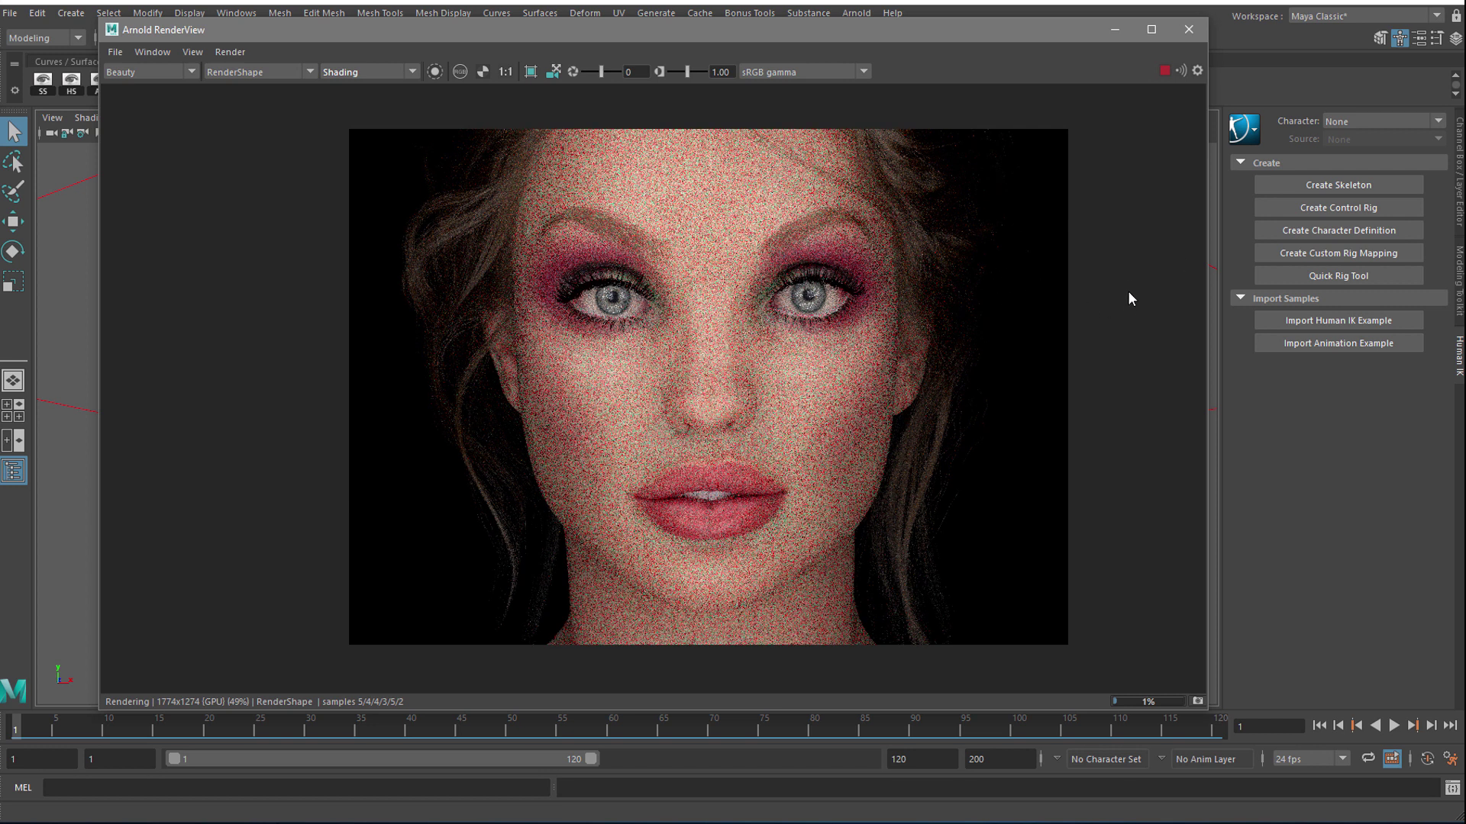
Step: Display the haired render at 1:1 and examine the brows, eyes, nose and cheeks
click(506, 72)
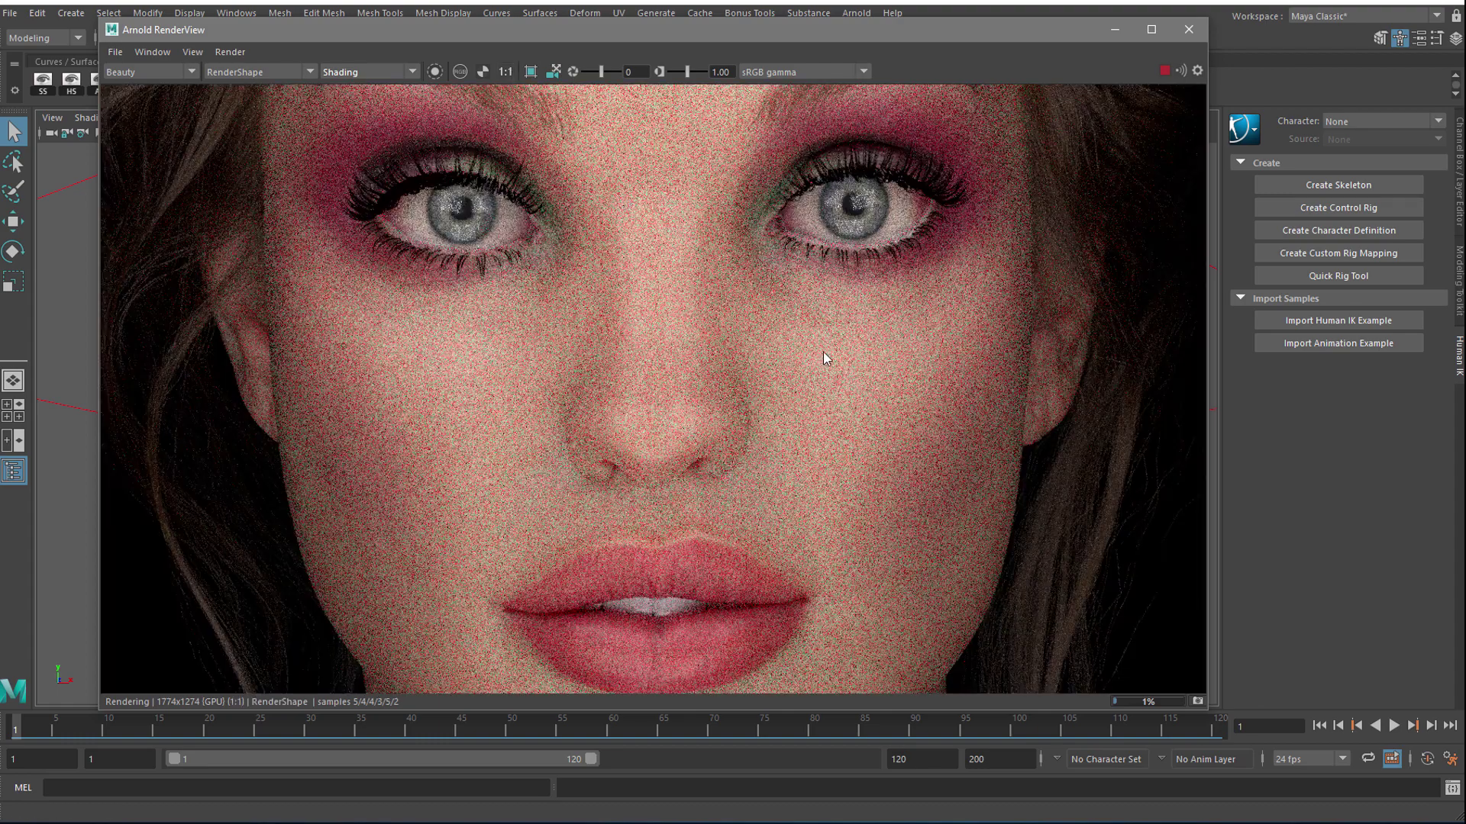
middle_drag(725, 200, 771, 341)
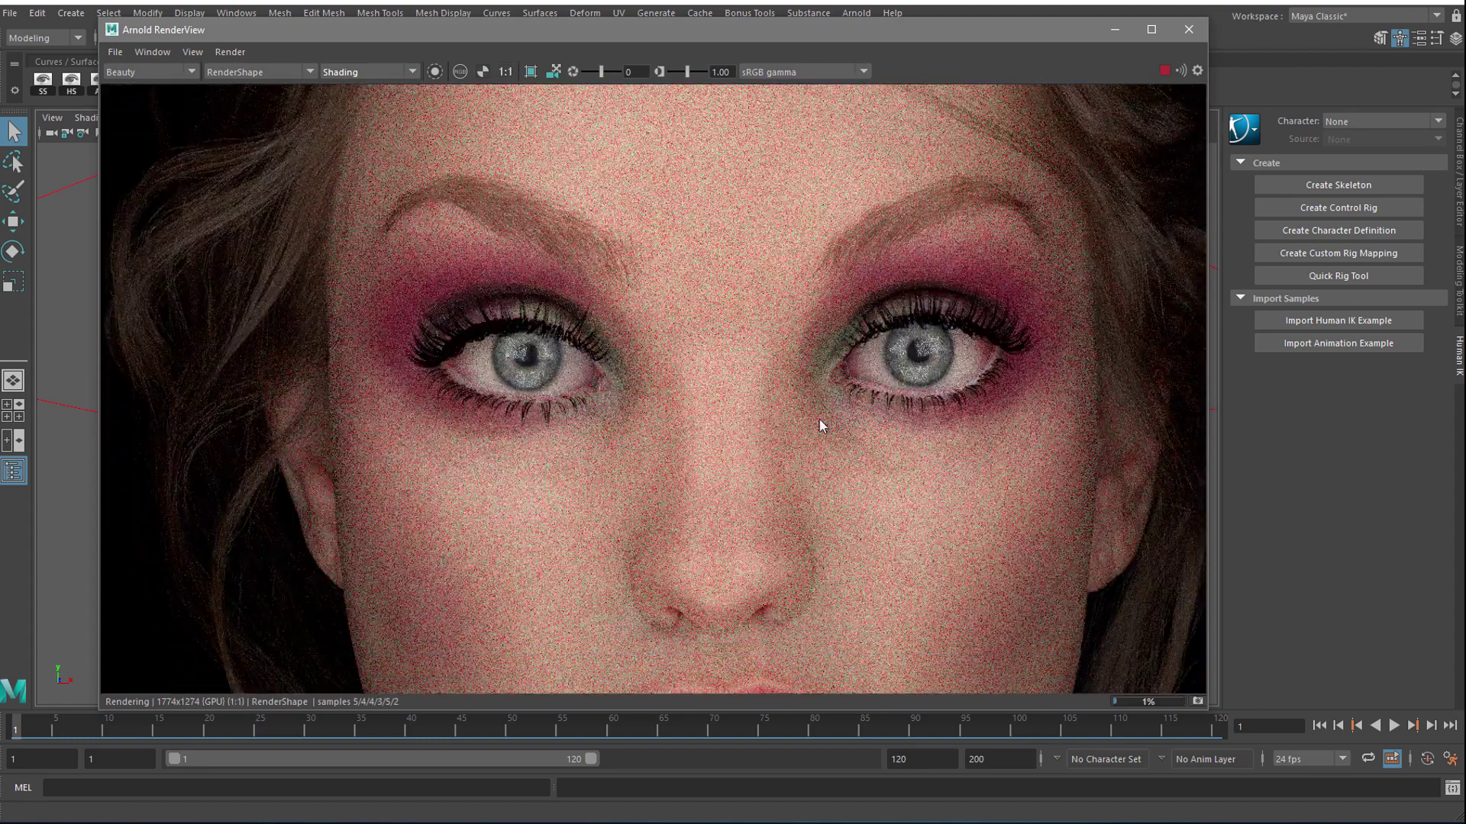
middle_drag(798, 449, 777, 486)
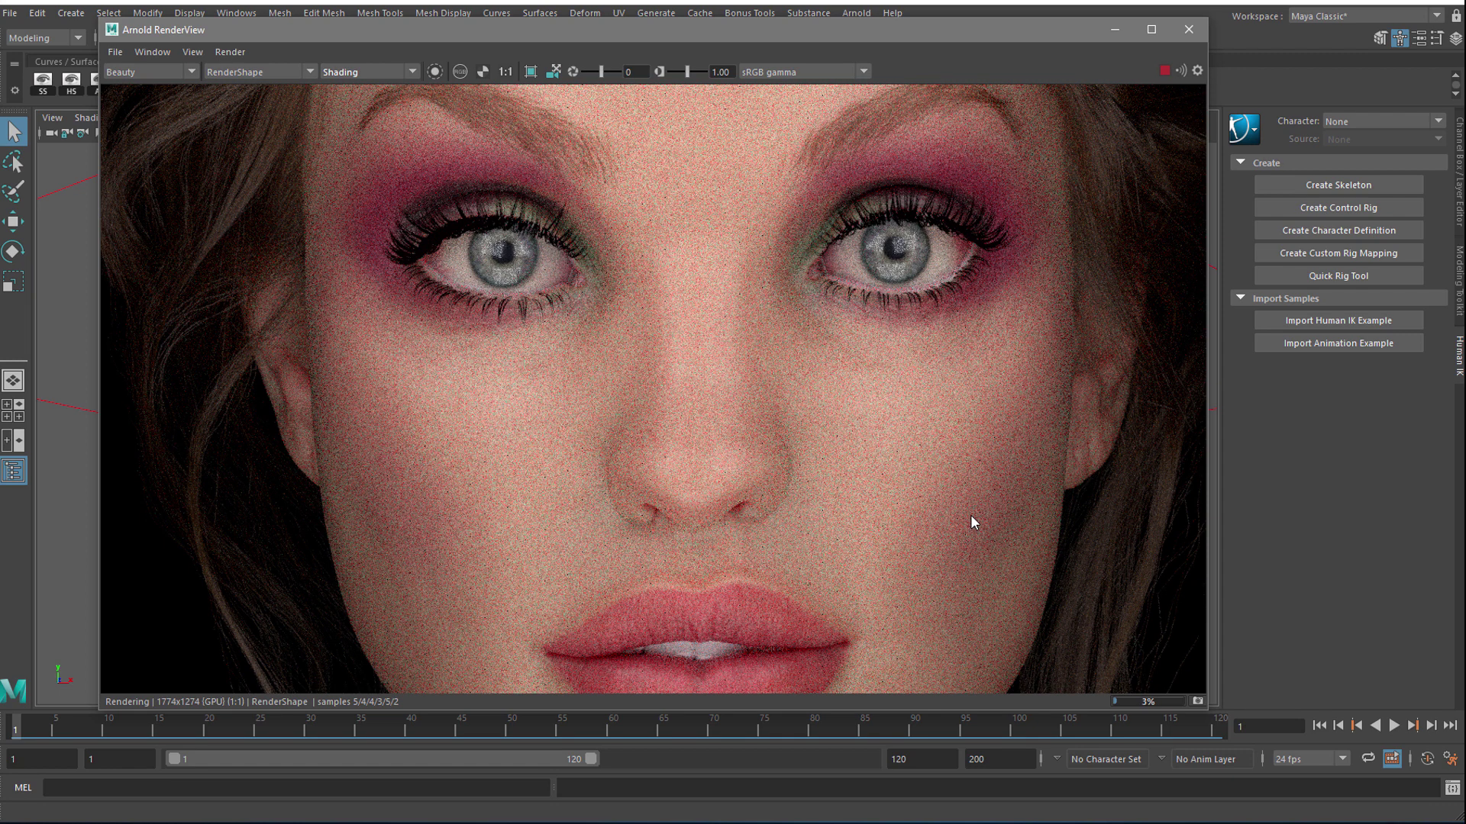
middle_drag(925, 494, 886, 513)
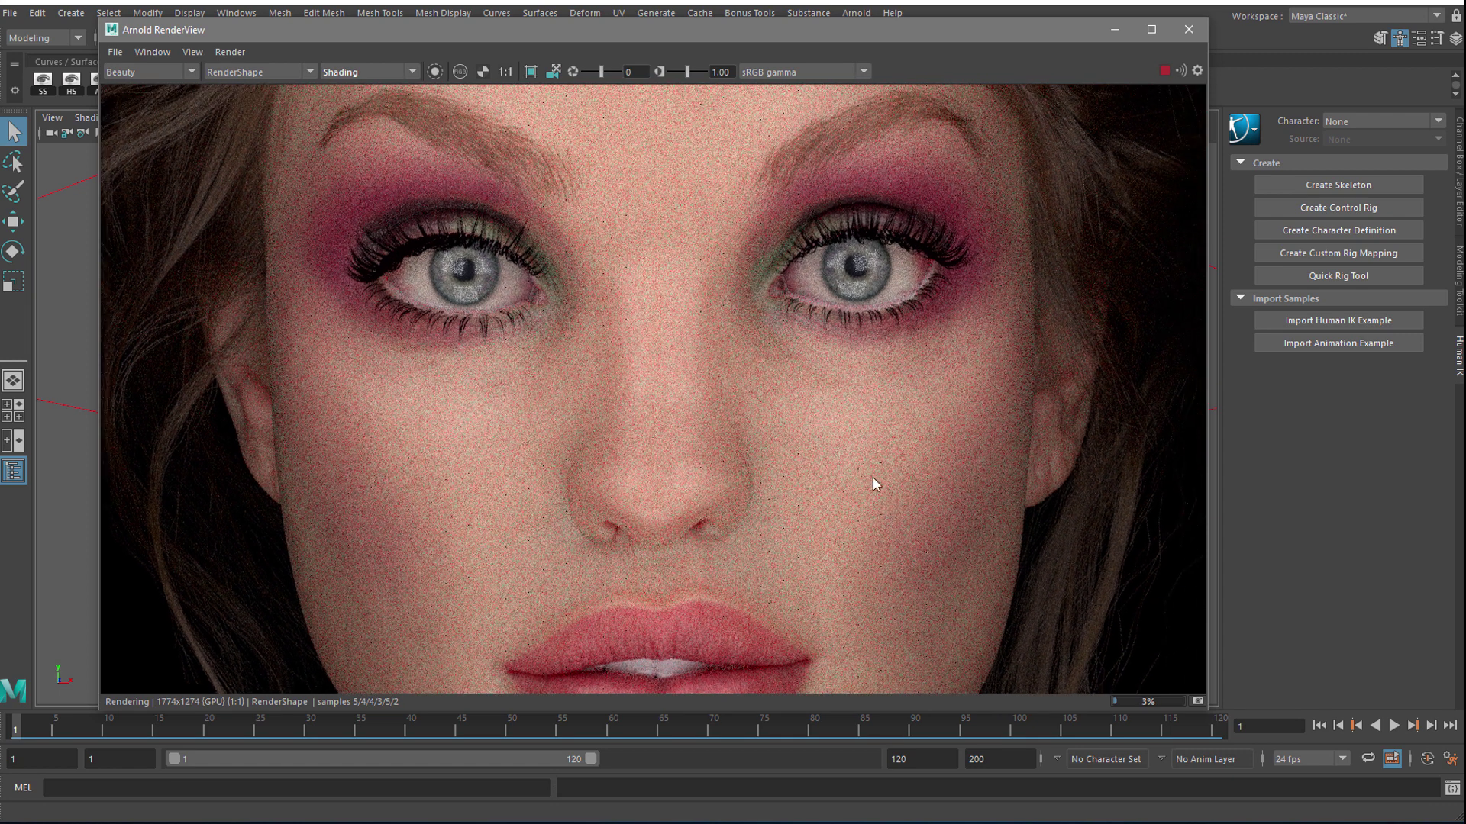
Step: Render only a cropped region around the eye and brow beside the nose, then turn the region off
click(528, 71)
drag(675, 114, 1006, 466)
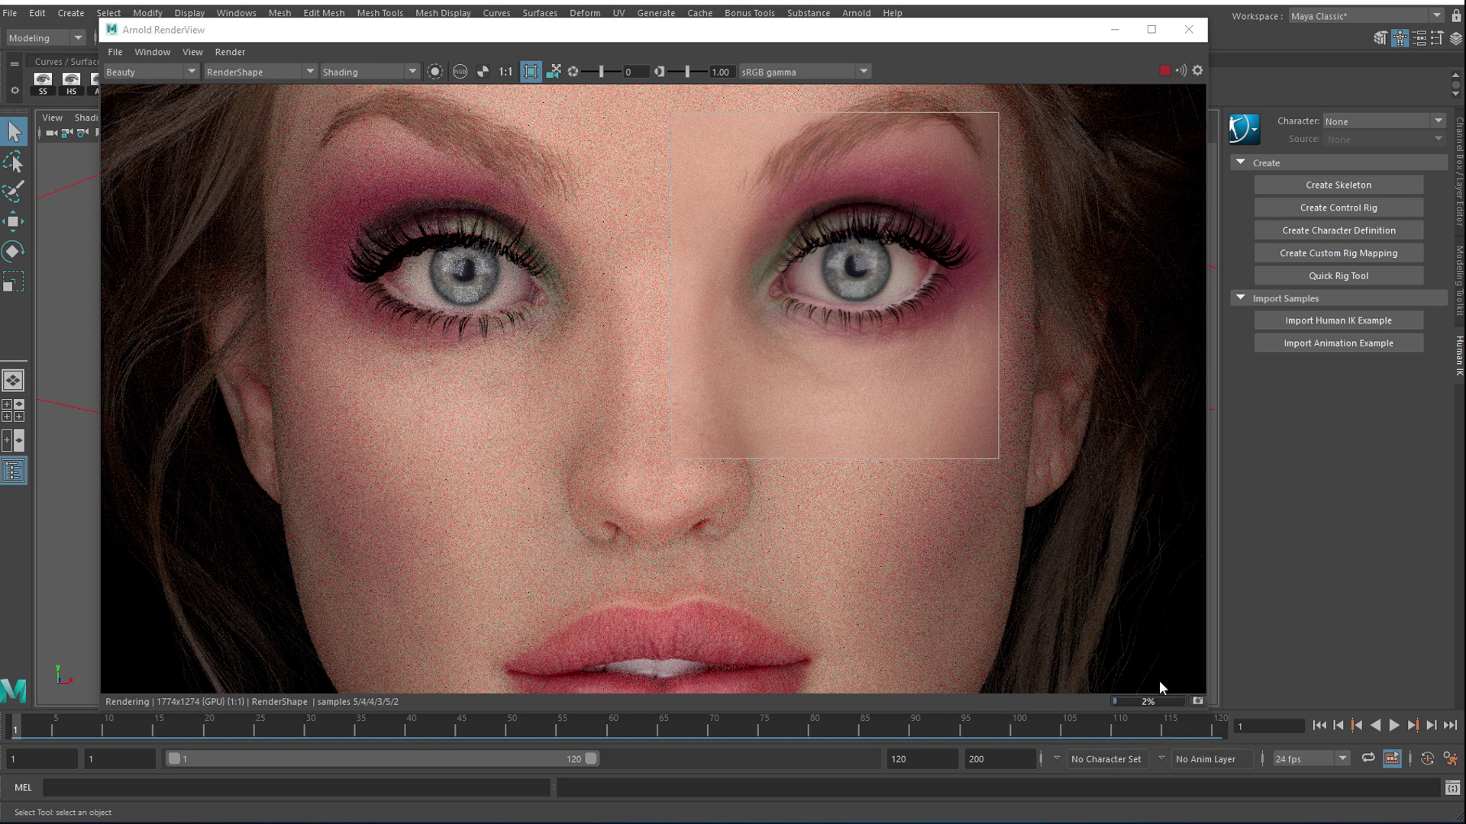
click(531, 71)
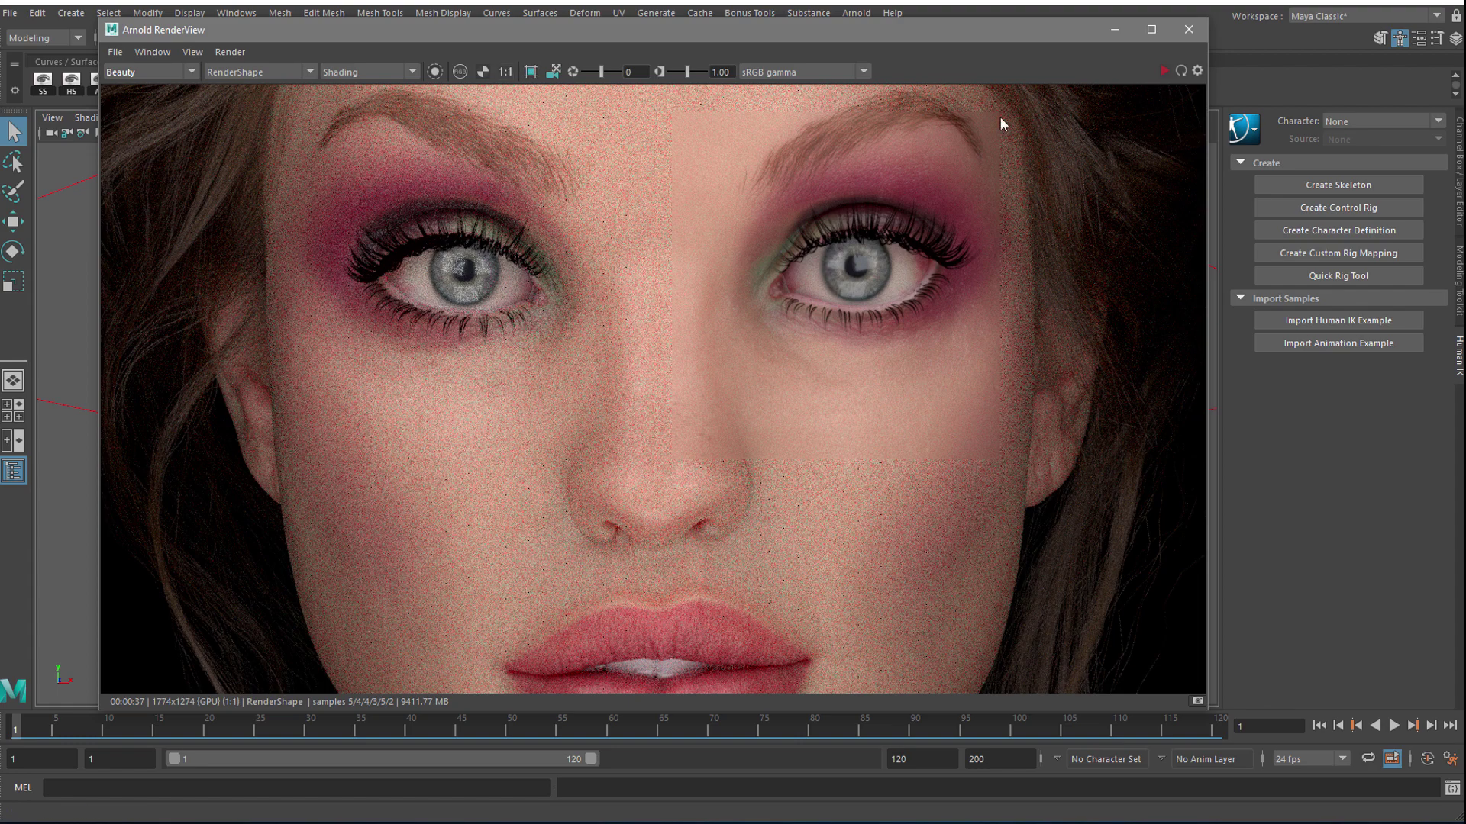
Step: Restart the full-frame render and enlarge the render window downward, showing the face from brows to chin at 1:1
click(1163, 71)
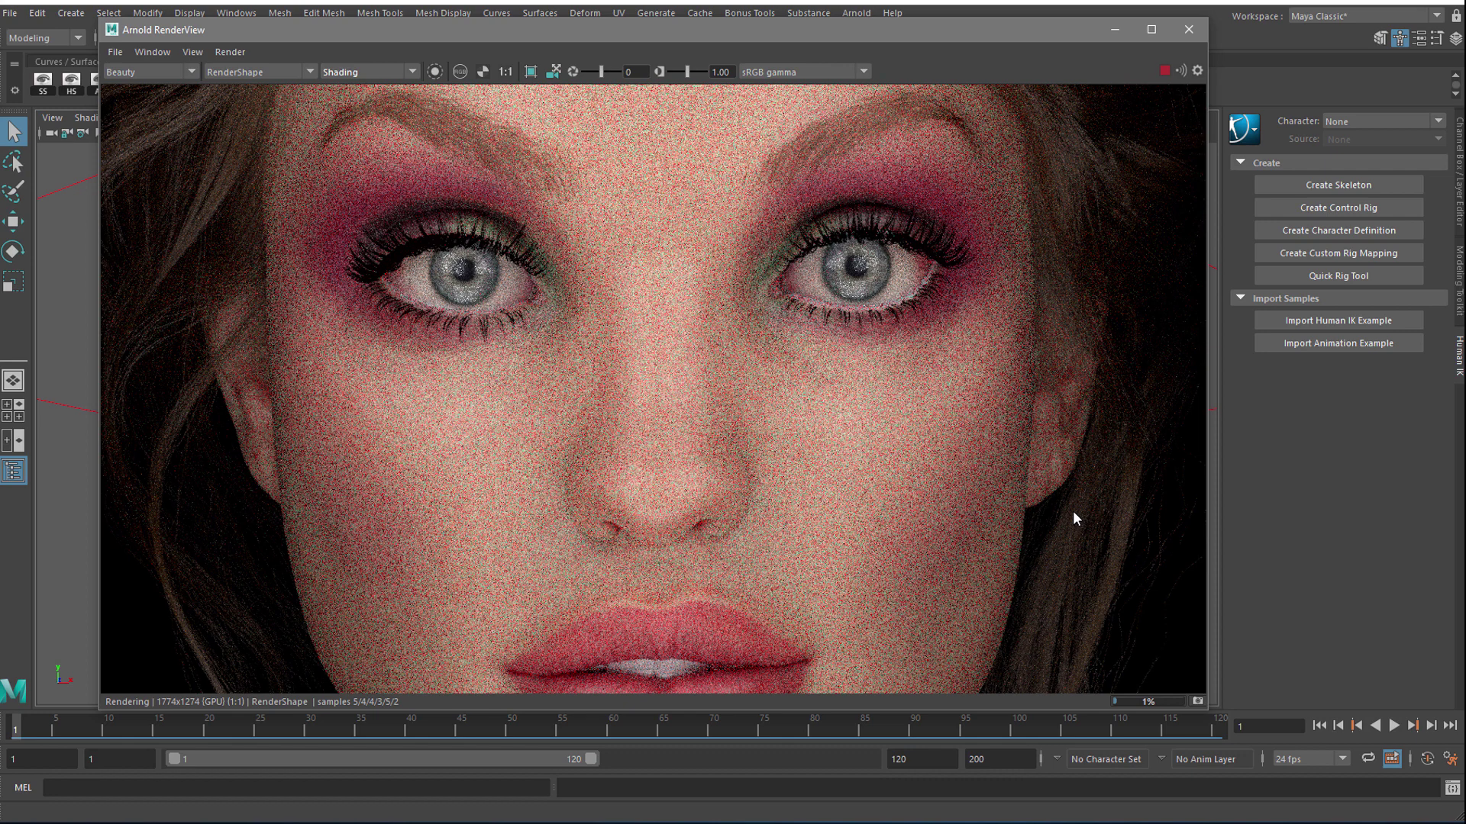
drag(706, 707, 707, 778)
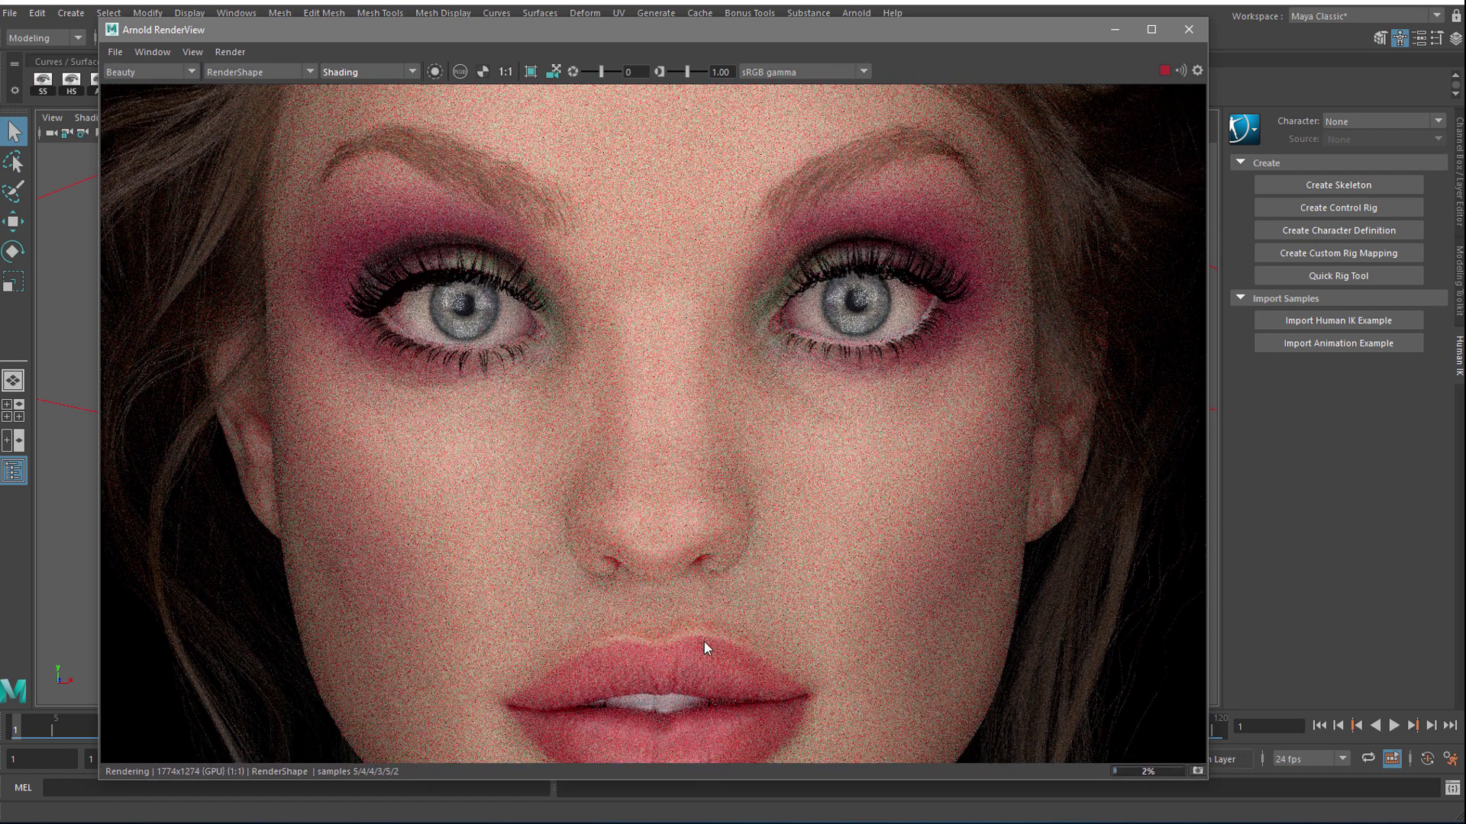
scroll(703, 641, down, 1)
middle_drag(693, 640, 682, 552)
click(505, 72)
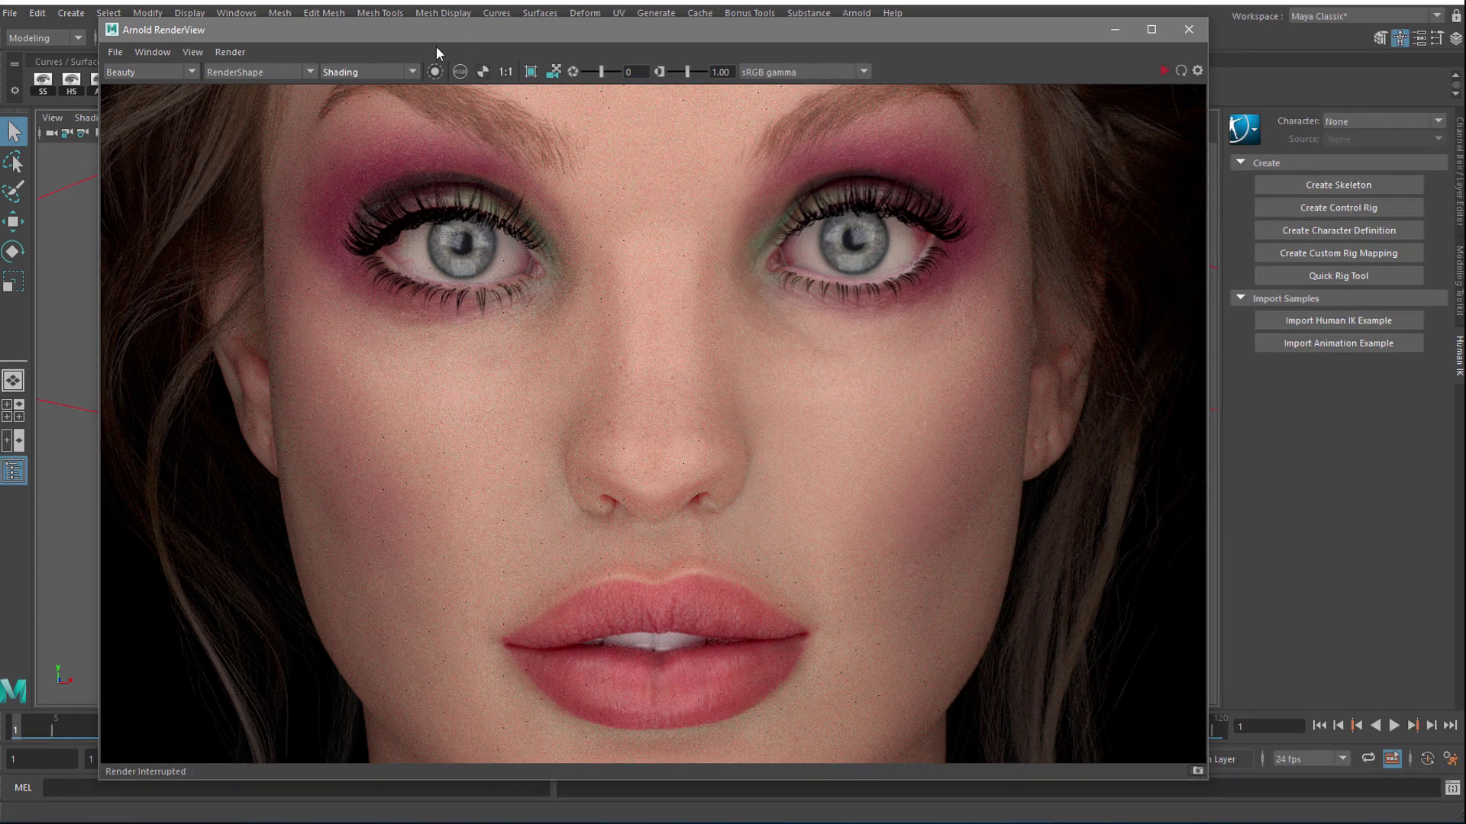
Step: Define a crop region covering the face from the brows to below the lips and render it
click(530, 71)
drag(289, 99, 1012, 735)
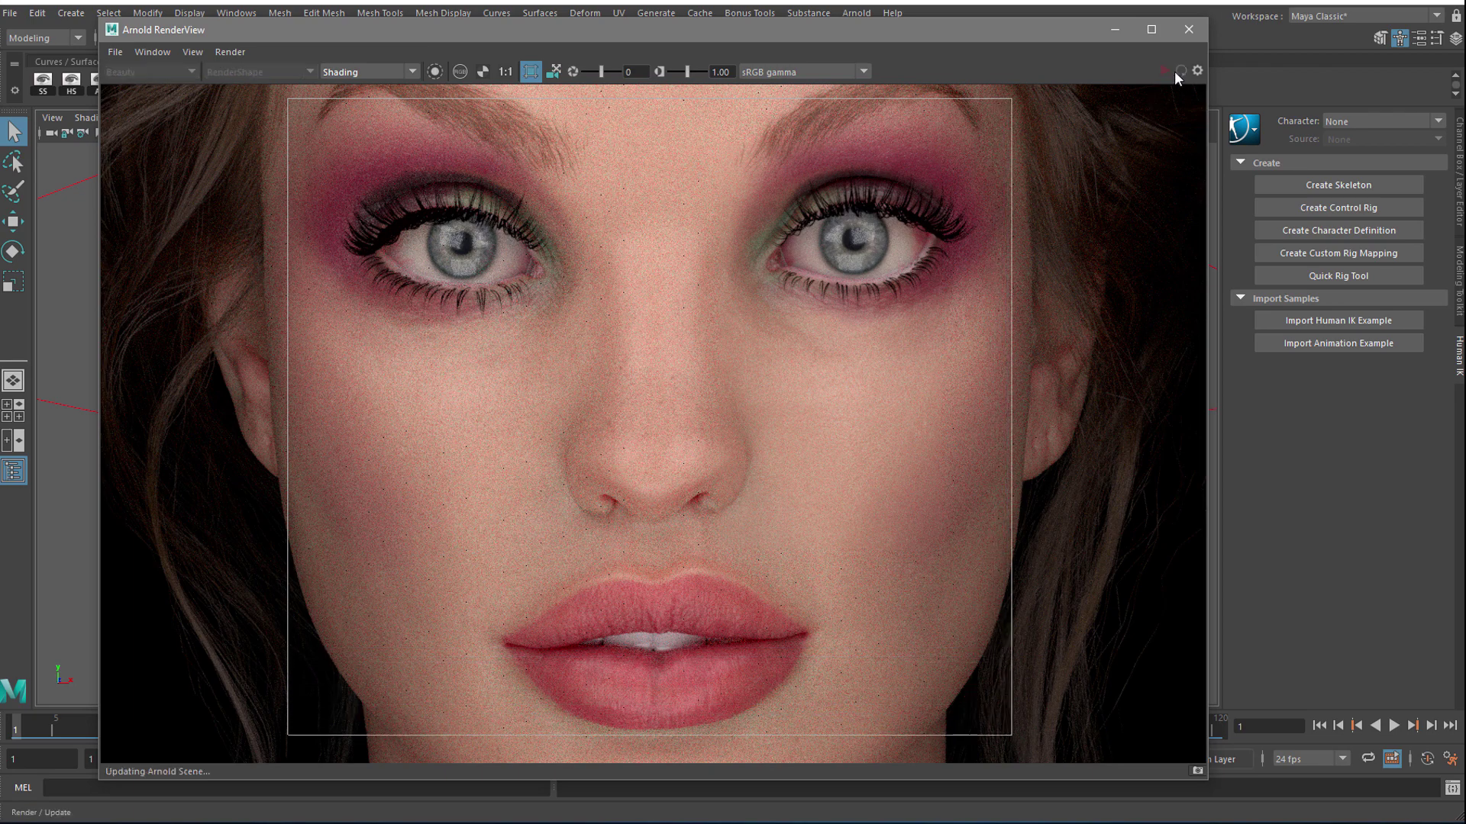
click(1163, 71)
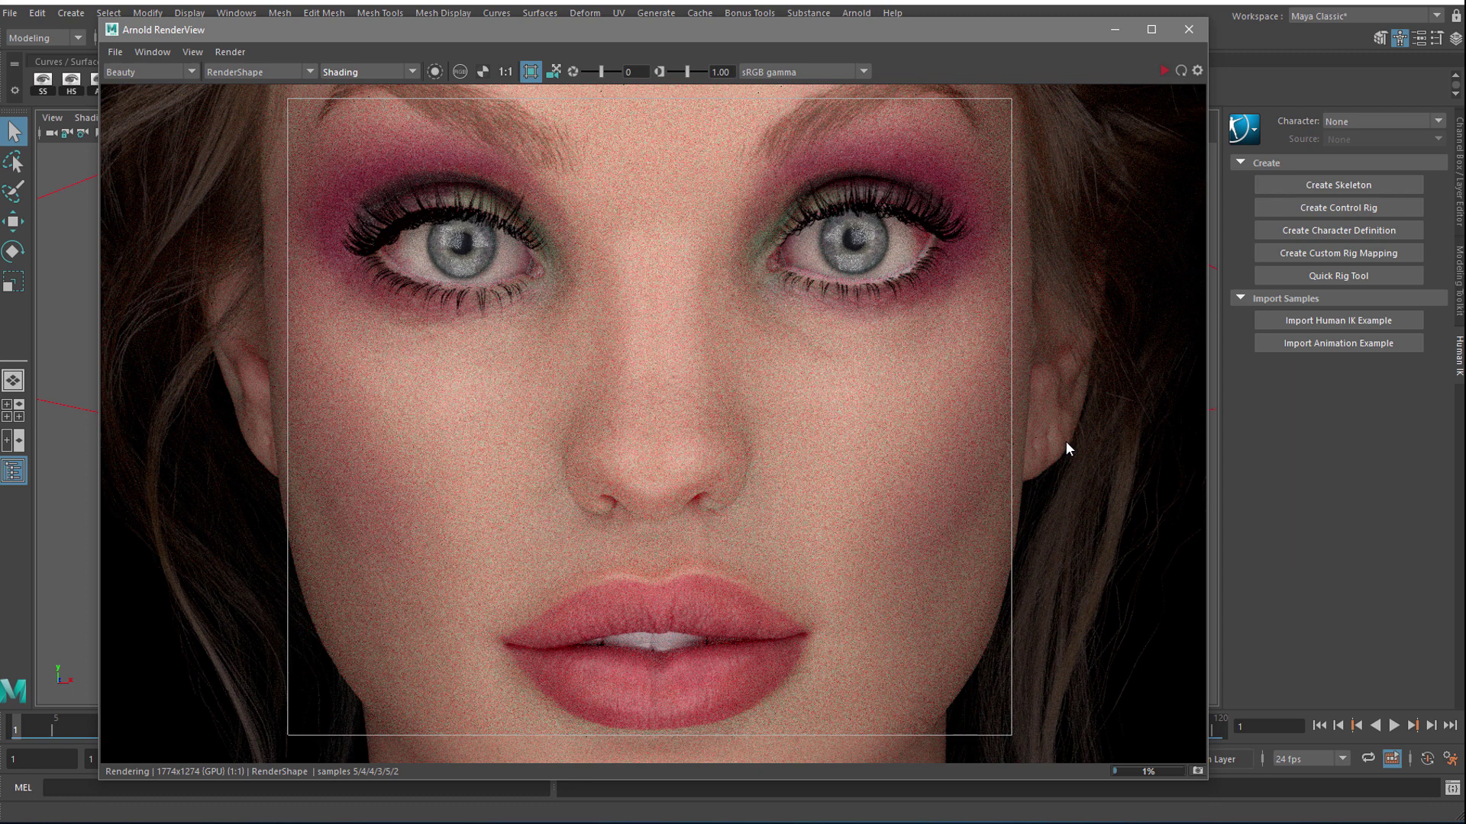
Step: Compare the noise inside and outside the render region while zooming between close-up and wider views of the face
scroll(1013, 447, down, 2)
scroll(1011, 447, up, 2)
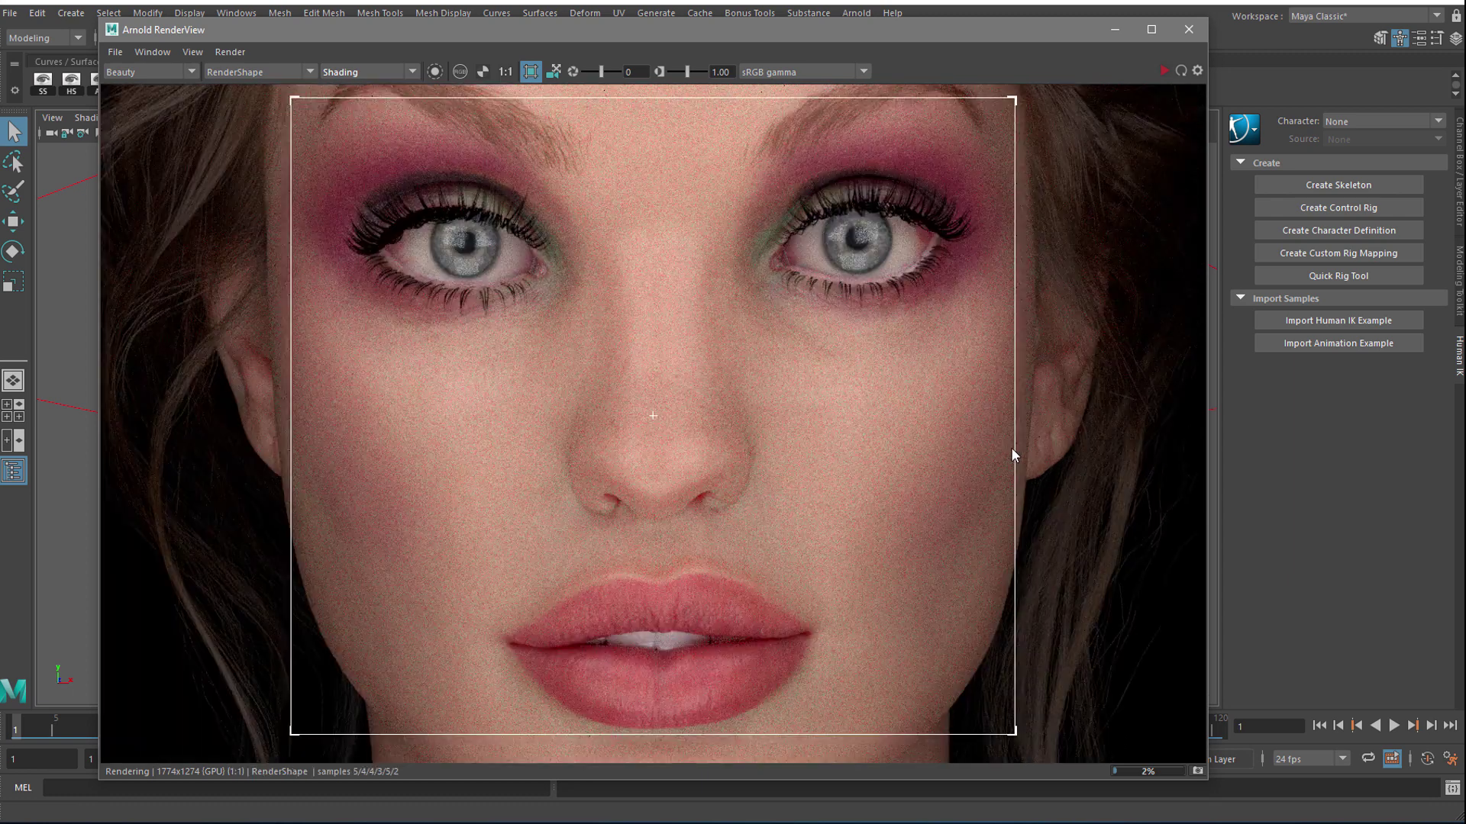
scroll(1008, 449, down, 4)
scroll(1005, 451, up, 4)
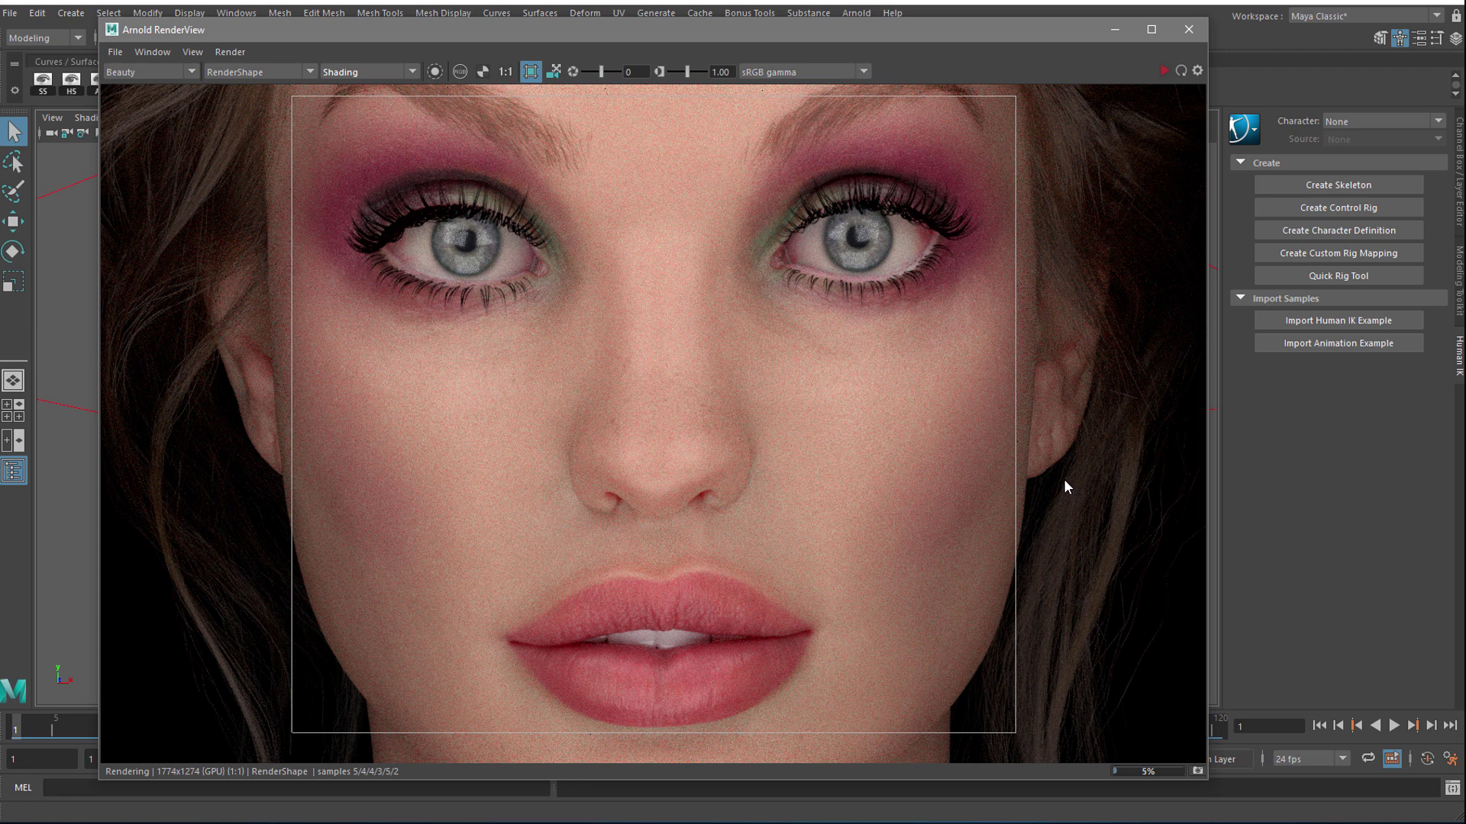
scroll(1060, 479, down, 2)
scroll(962, 485, up, 2)
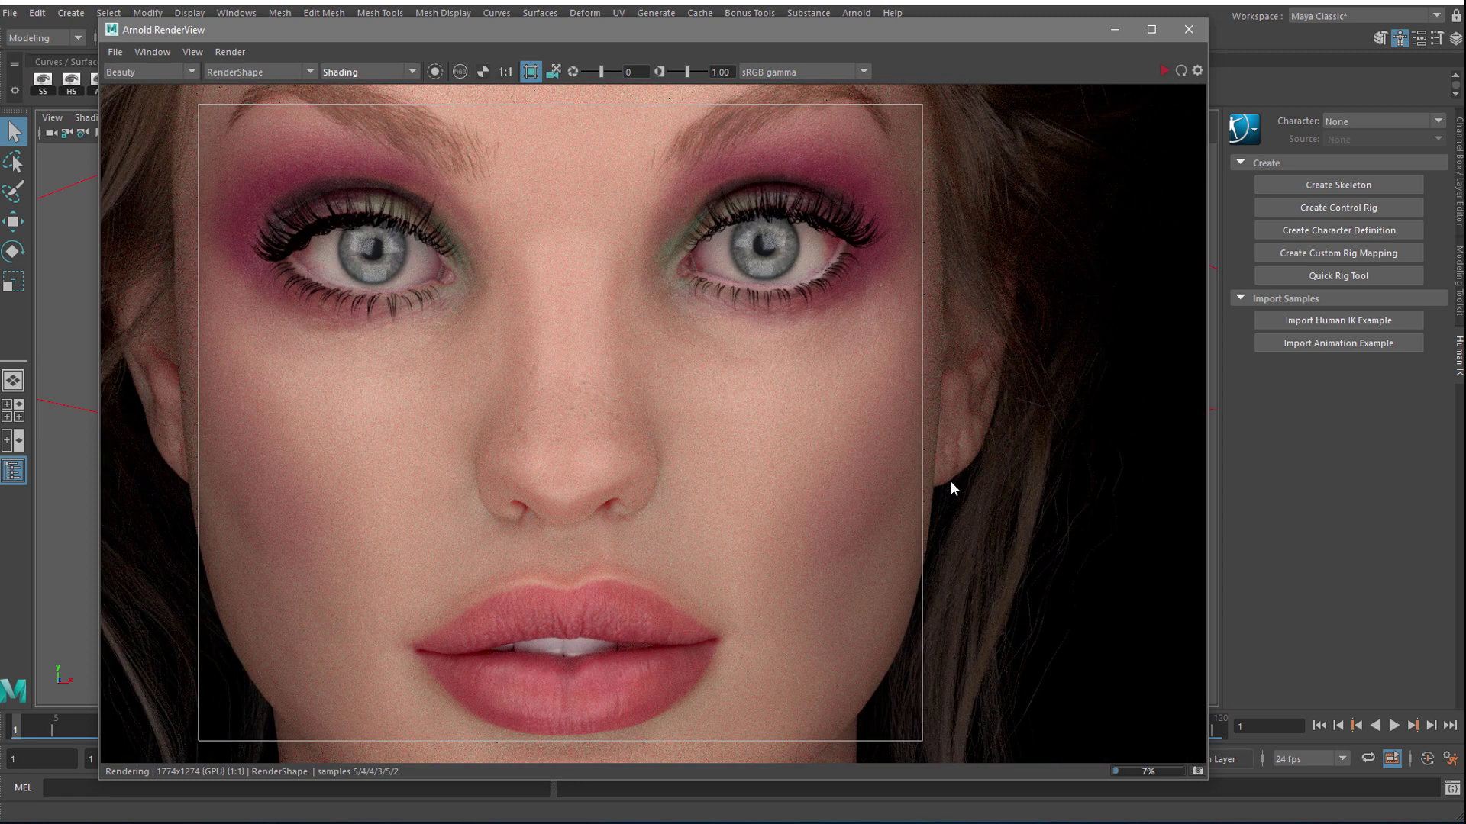
scroll(947, 478, down, 2)
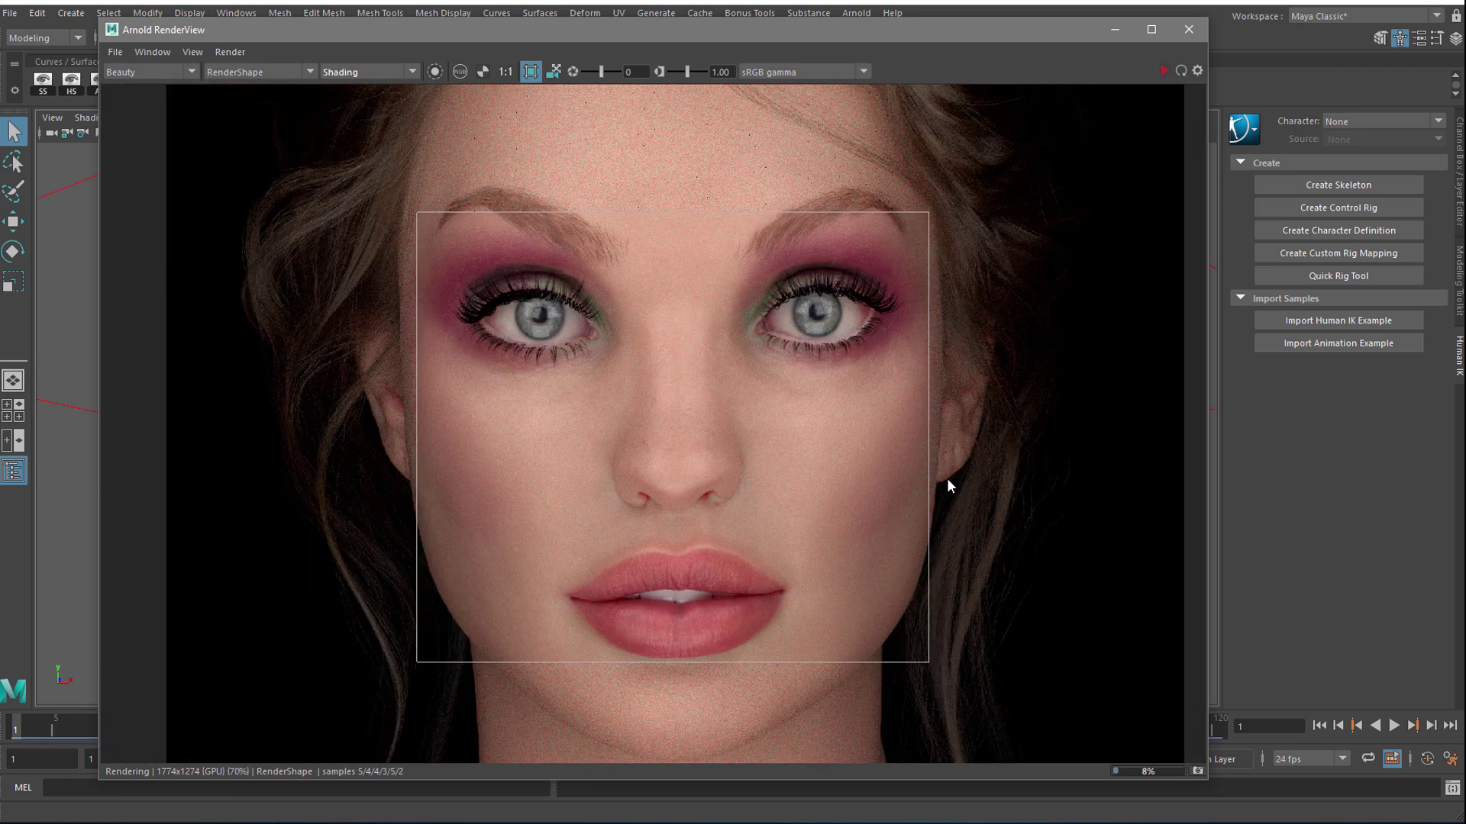
Step: Inspect the cropped face render close up and zoomed out, and turn the crop region off
scroll(946, 478, up, 2)
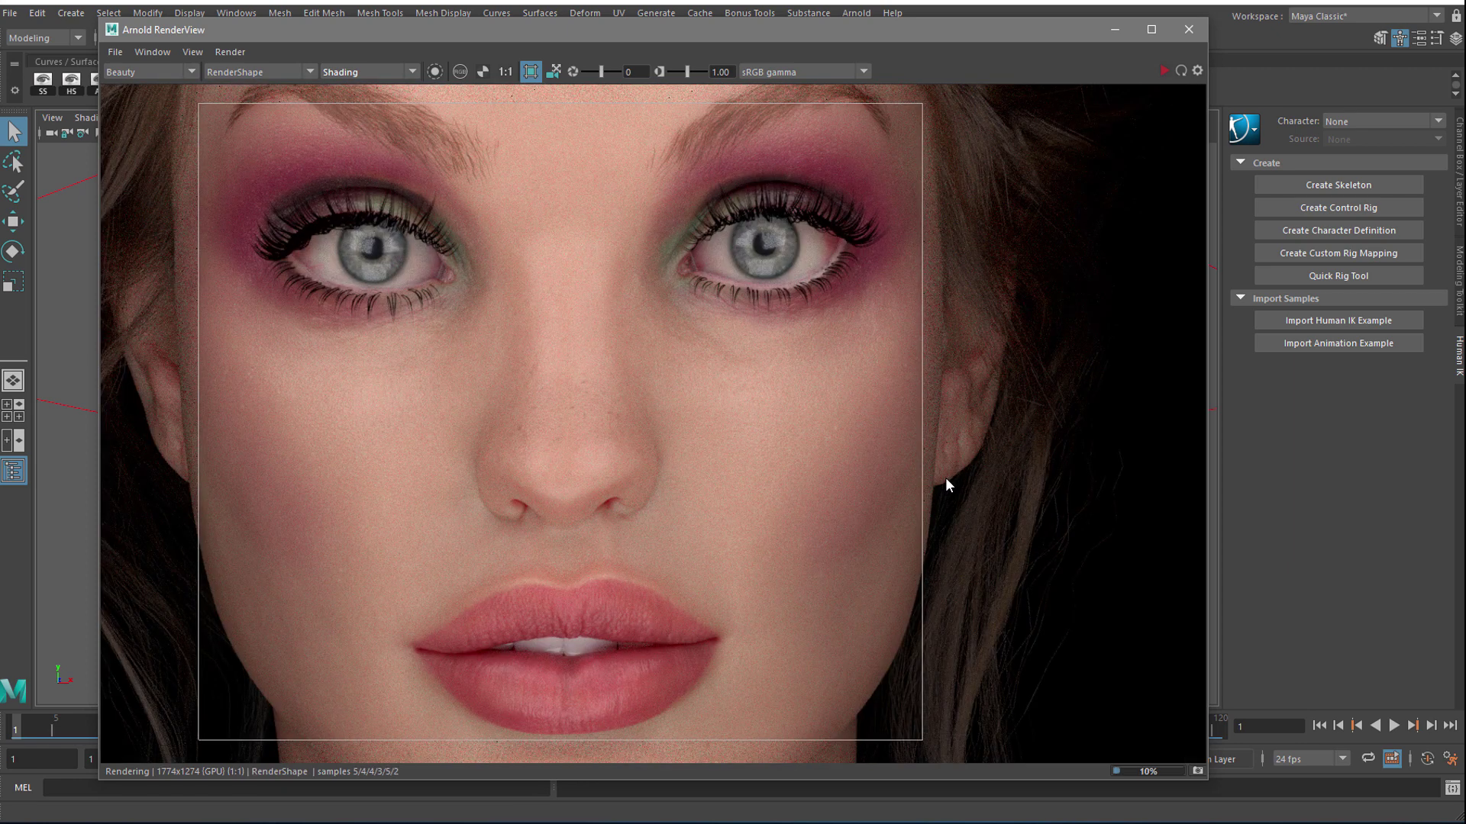
scroll(946, 478, down, 2)
scroll(943, 476, up, 2)
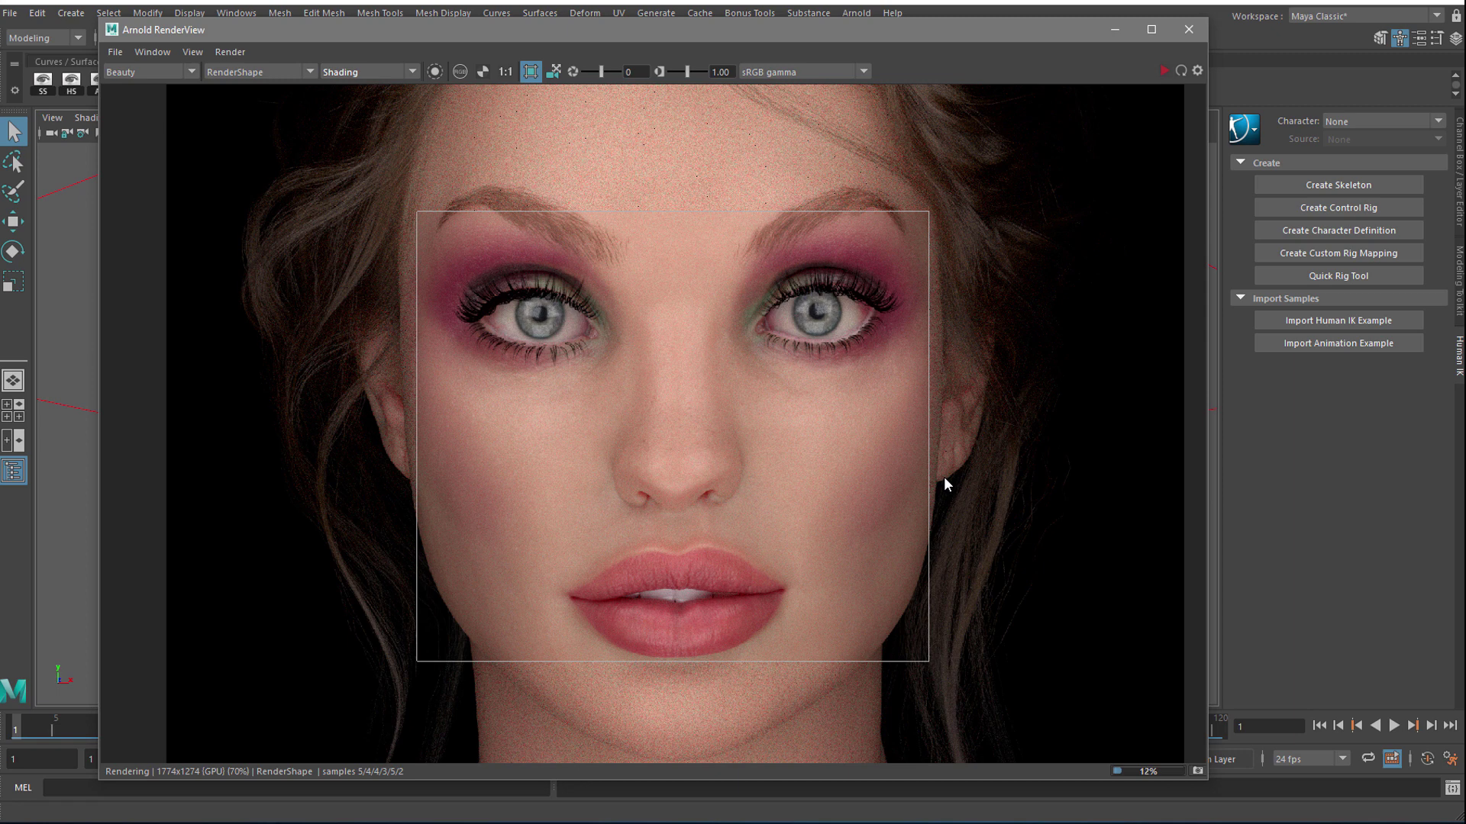
middle_drag(941, 474, 1014, 478)
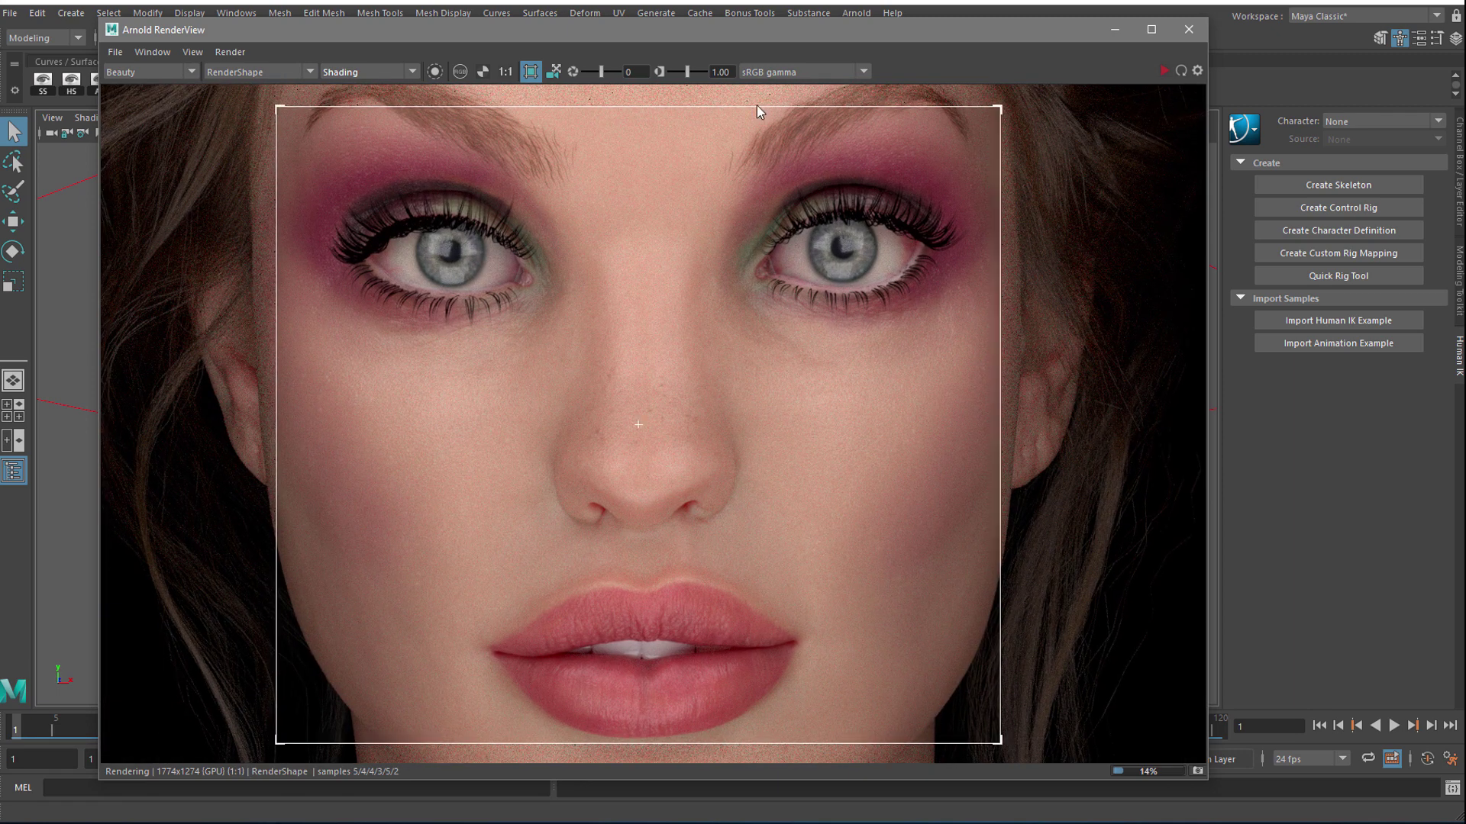
click(530, 72)
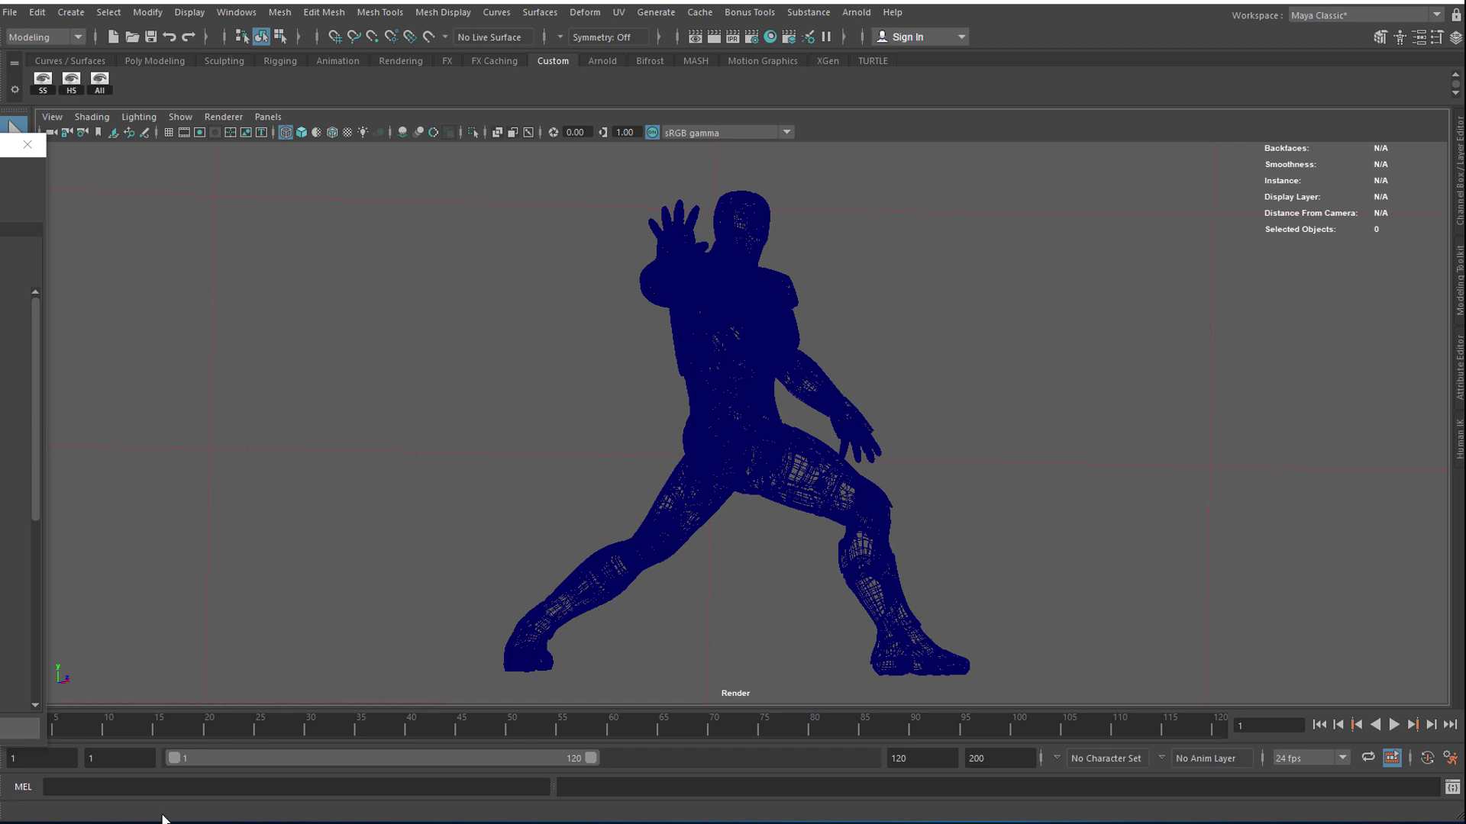
Step: Show the armored figure in smooth shaded display and orbit the view until it faces forward beside the Harp & Horn storefront
alt+drag(977, 268, 965, 340)
key(5)
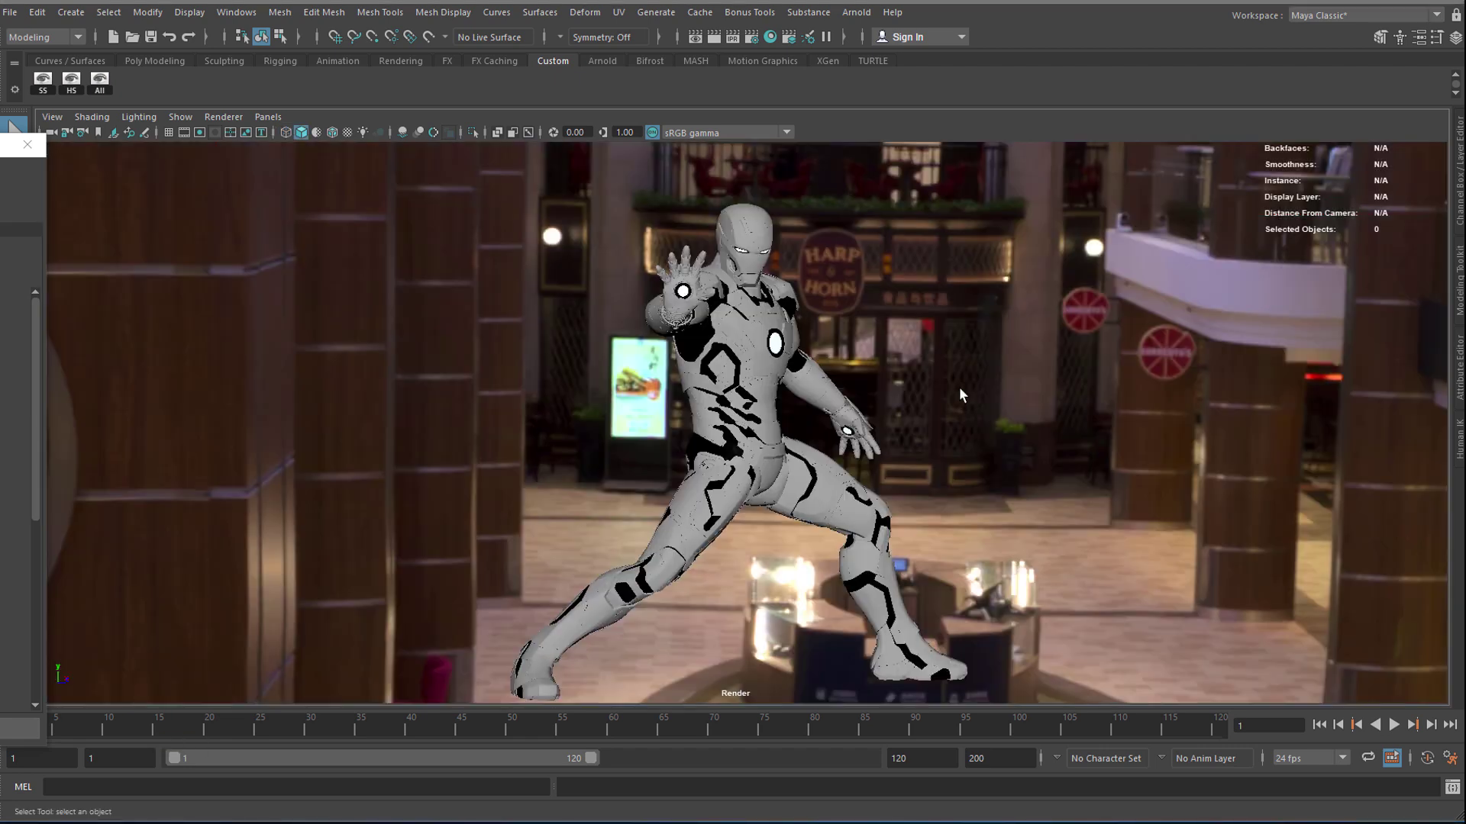
mouse_move(956, 418)
alt+mouse_down()
mouse_move(912, 408)
mouse_move(994, 419)
mouse_move(906, 419)
mouse_move(977, 404)
alt+mouse_up()
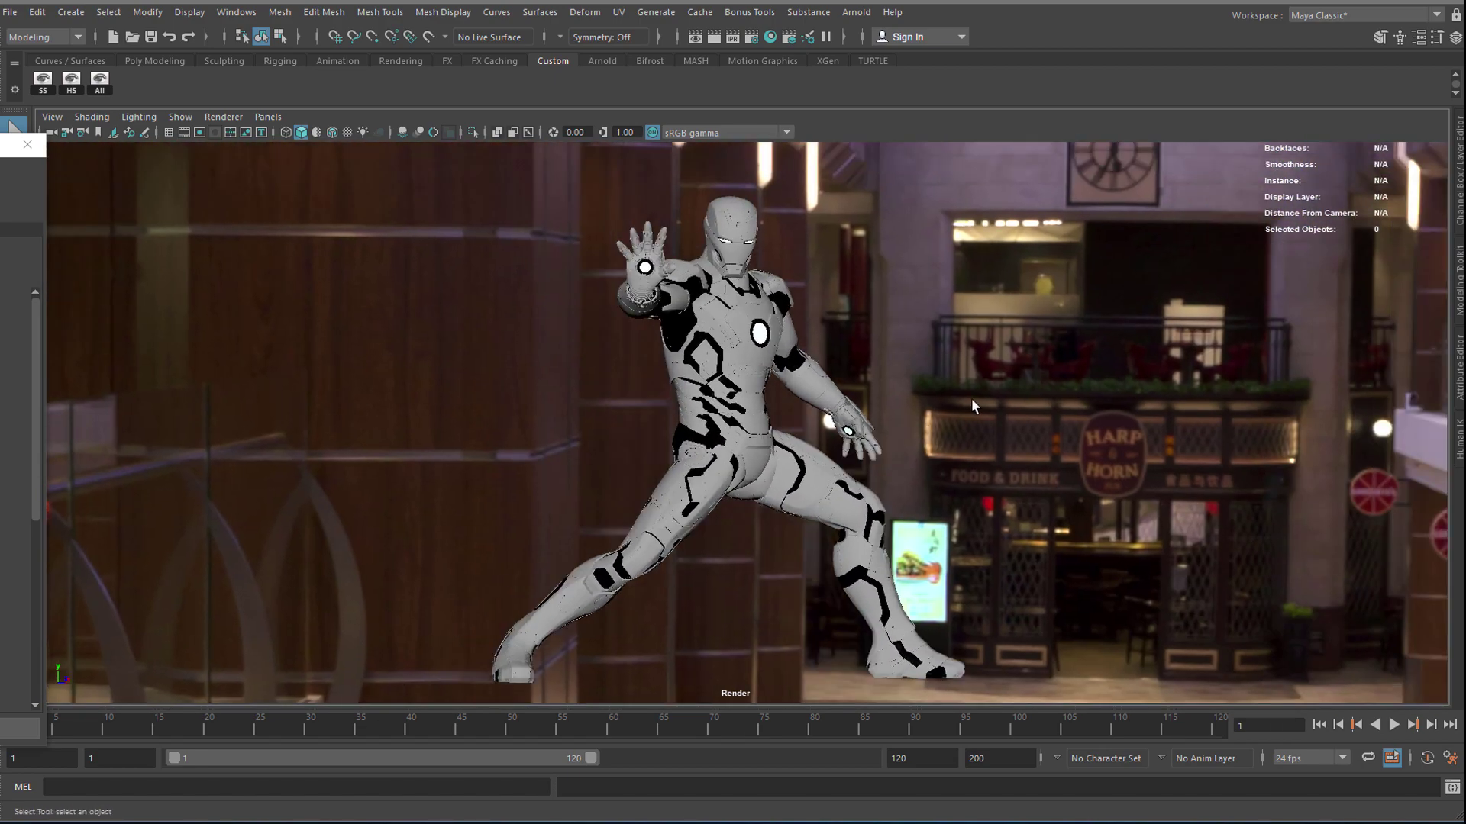
Step: Bring the Render Settings beside the figure and examine the Arnold sampling values and the adaptive sampling options
drag(0, 147, 234, 141)
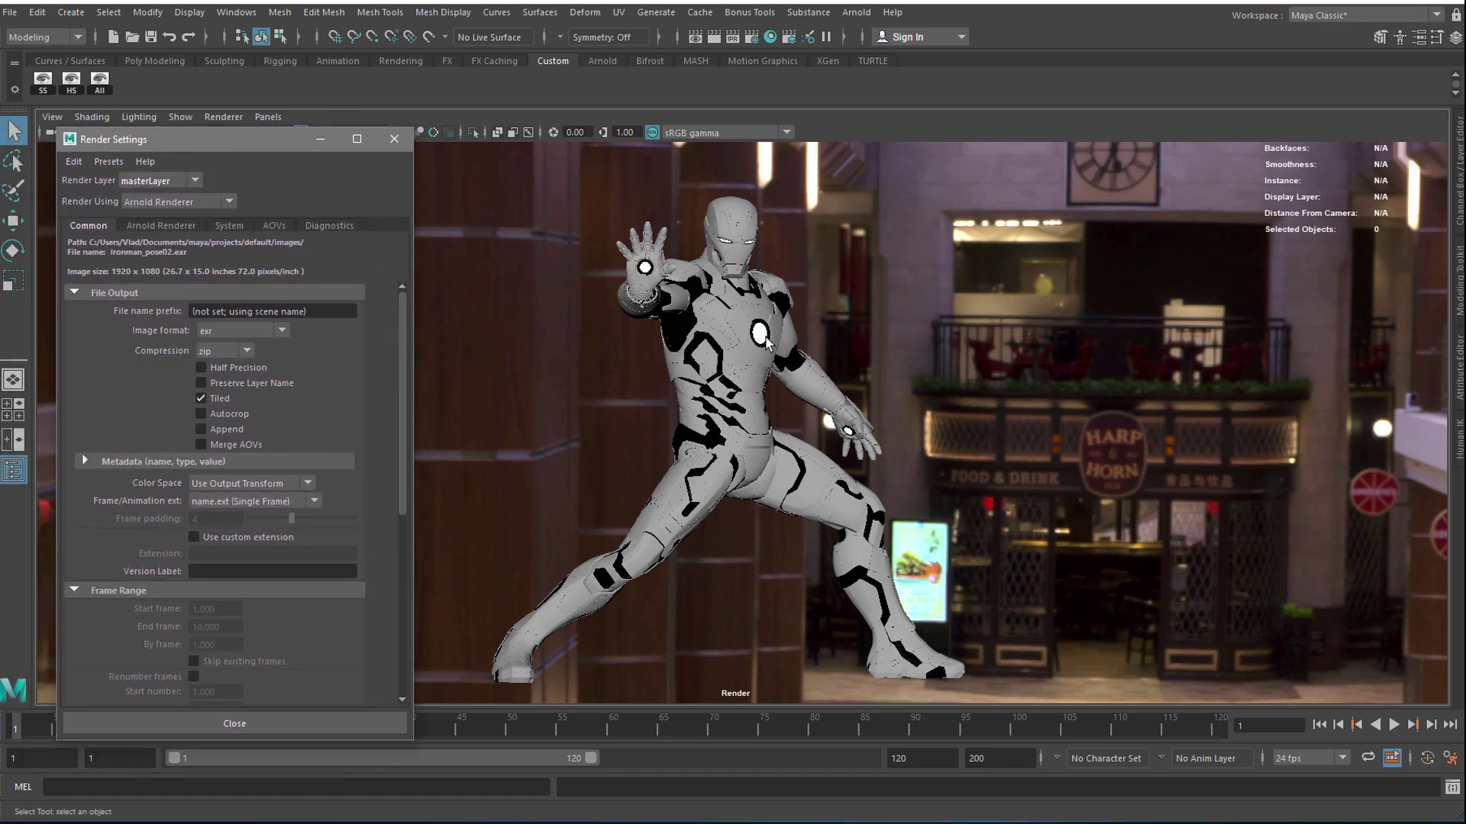
click(190, 228)
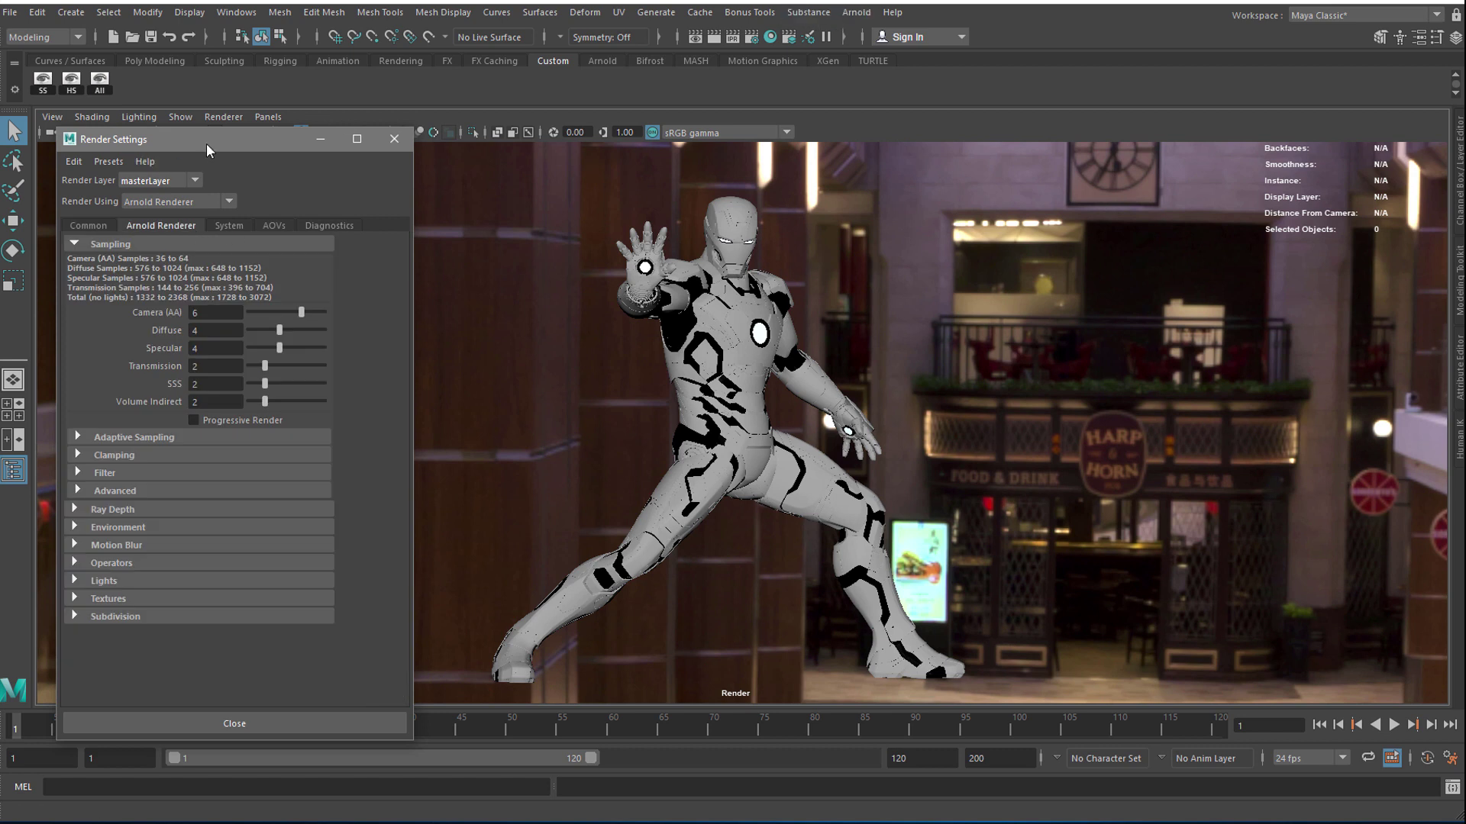
drag(207, 145, 185, 143)
click(77, 435)
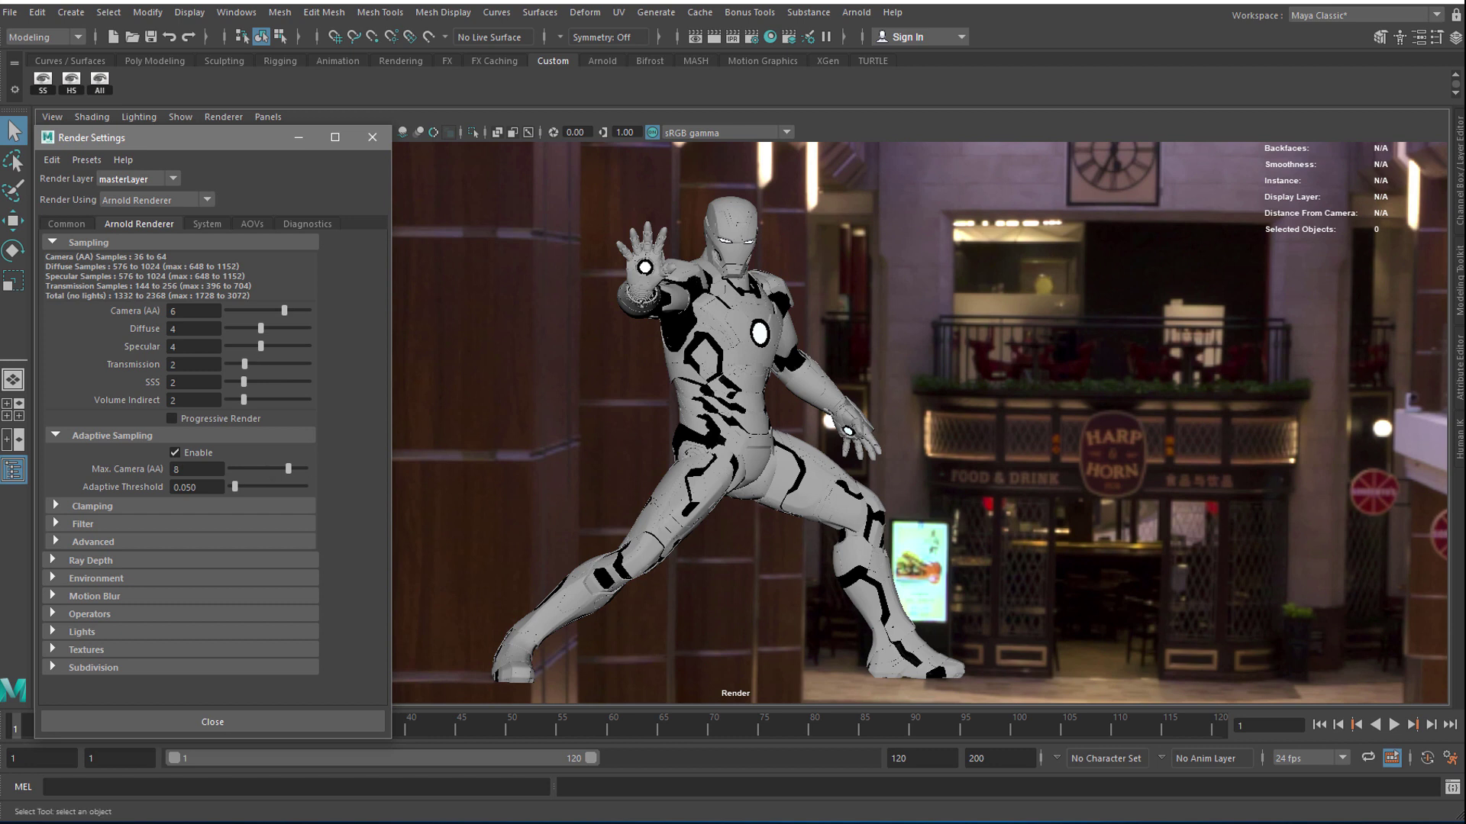
Step: Render the armored figure in Arnold RenderView, frame it from the raised hand to the thighs at 1:1, and stop the render session
click(807, 13)
mouse_move(856, 12)
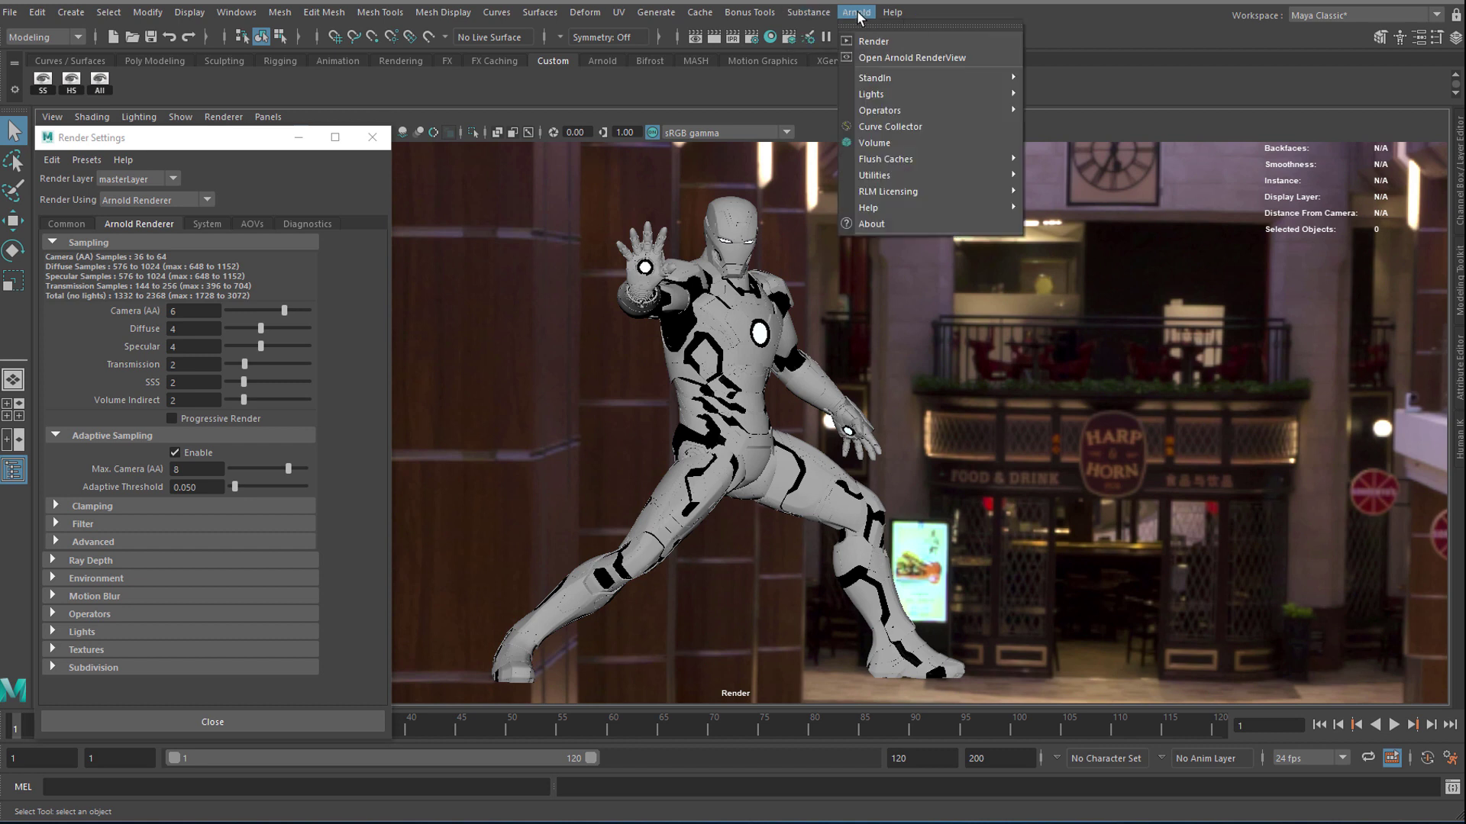
click(871, 41)
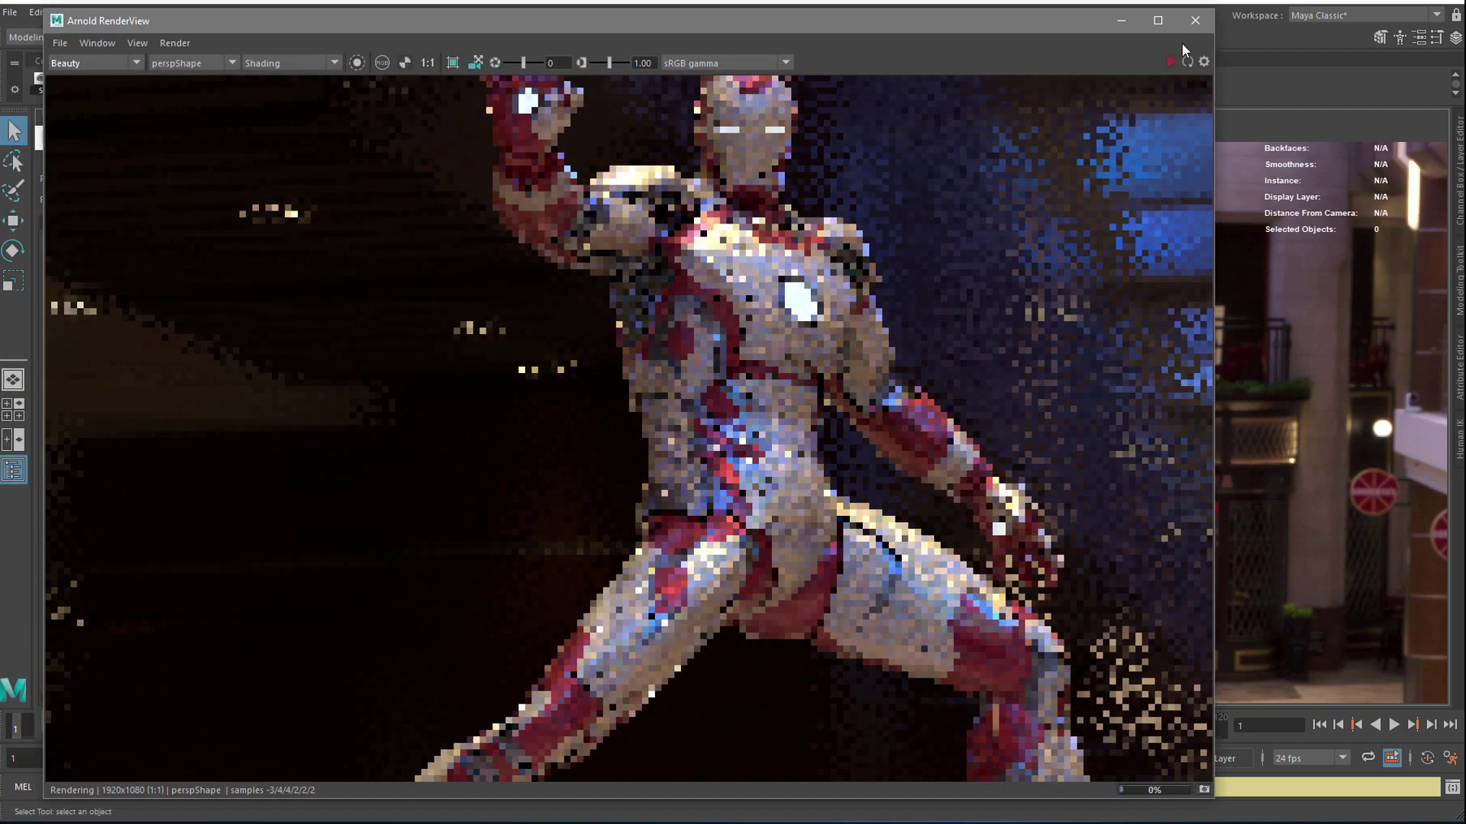
scroll(687, 360, down, 2)
middle_drag(693, 360, 566, 447)
scroll(594, 374, up, 1)
drag(310, 21, 404, 15)
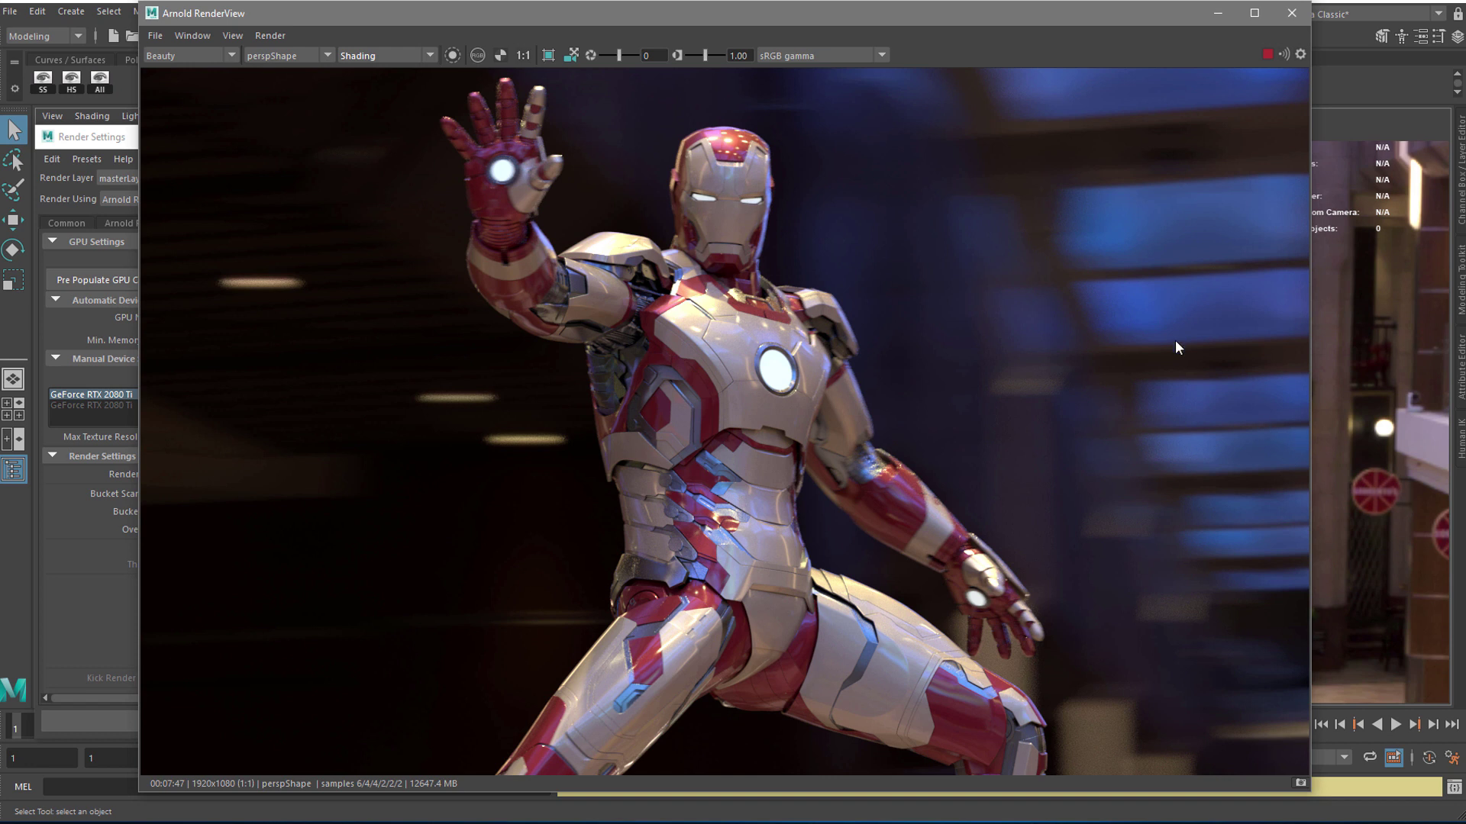
click(1268, 54)
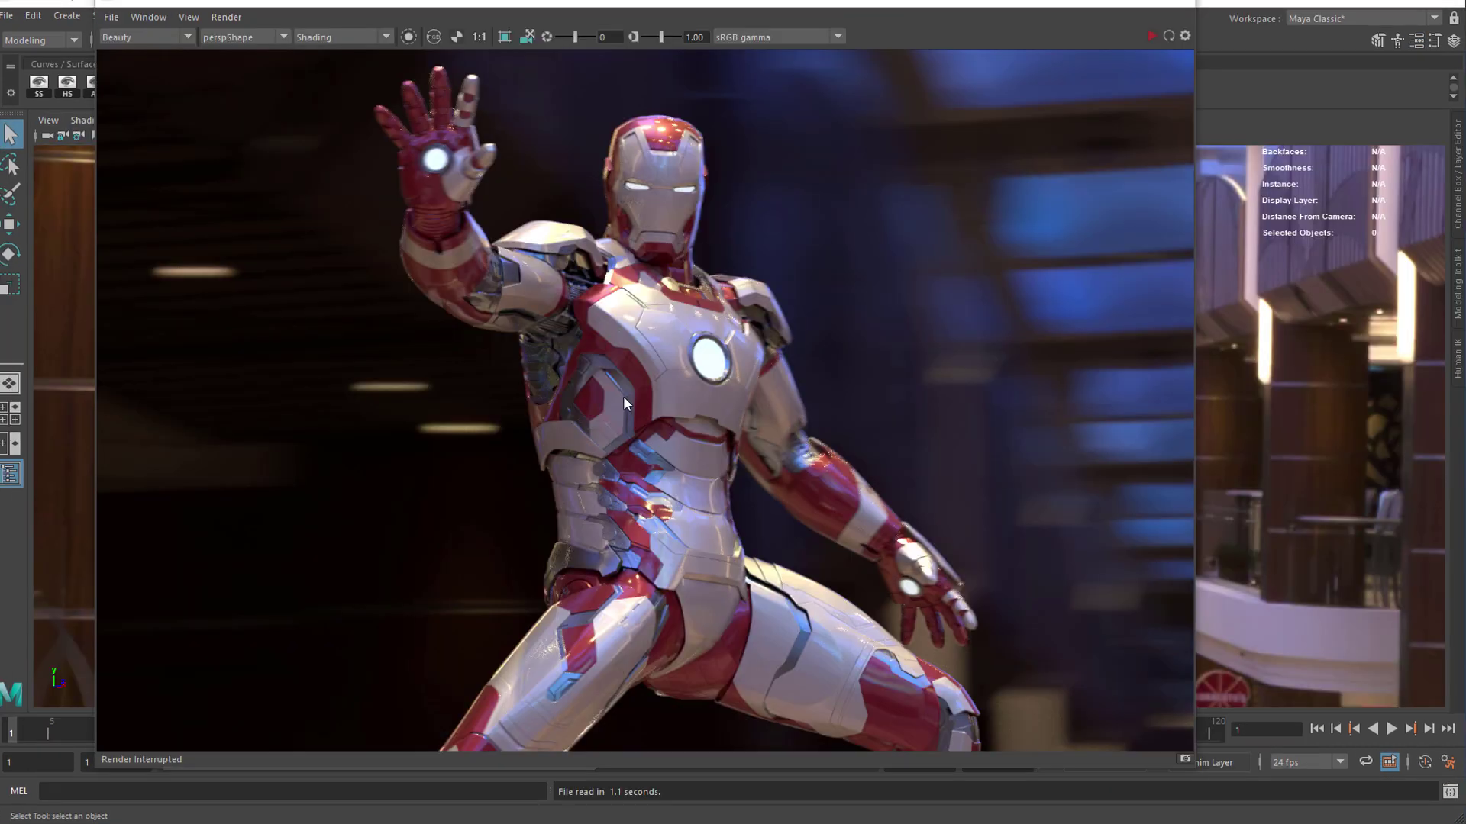
Step: Review the Arnold sampling, adaptive sampling and GPU device settings, briefly switching adaptive sampling off and back on
drag(0, 120, 279, 117)
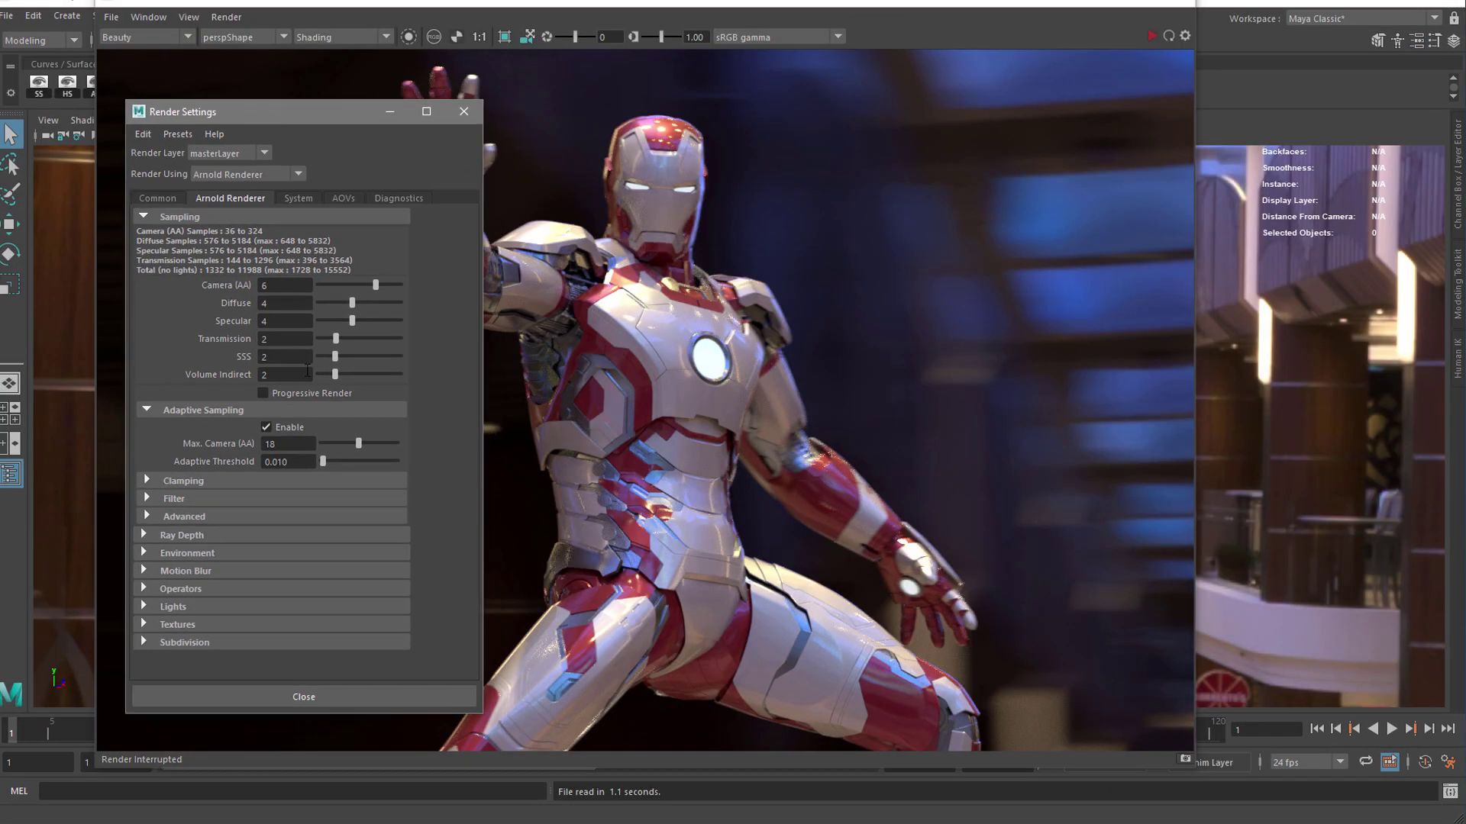
click(286, 289)
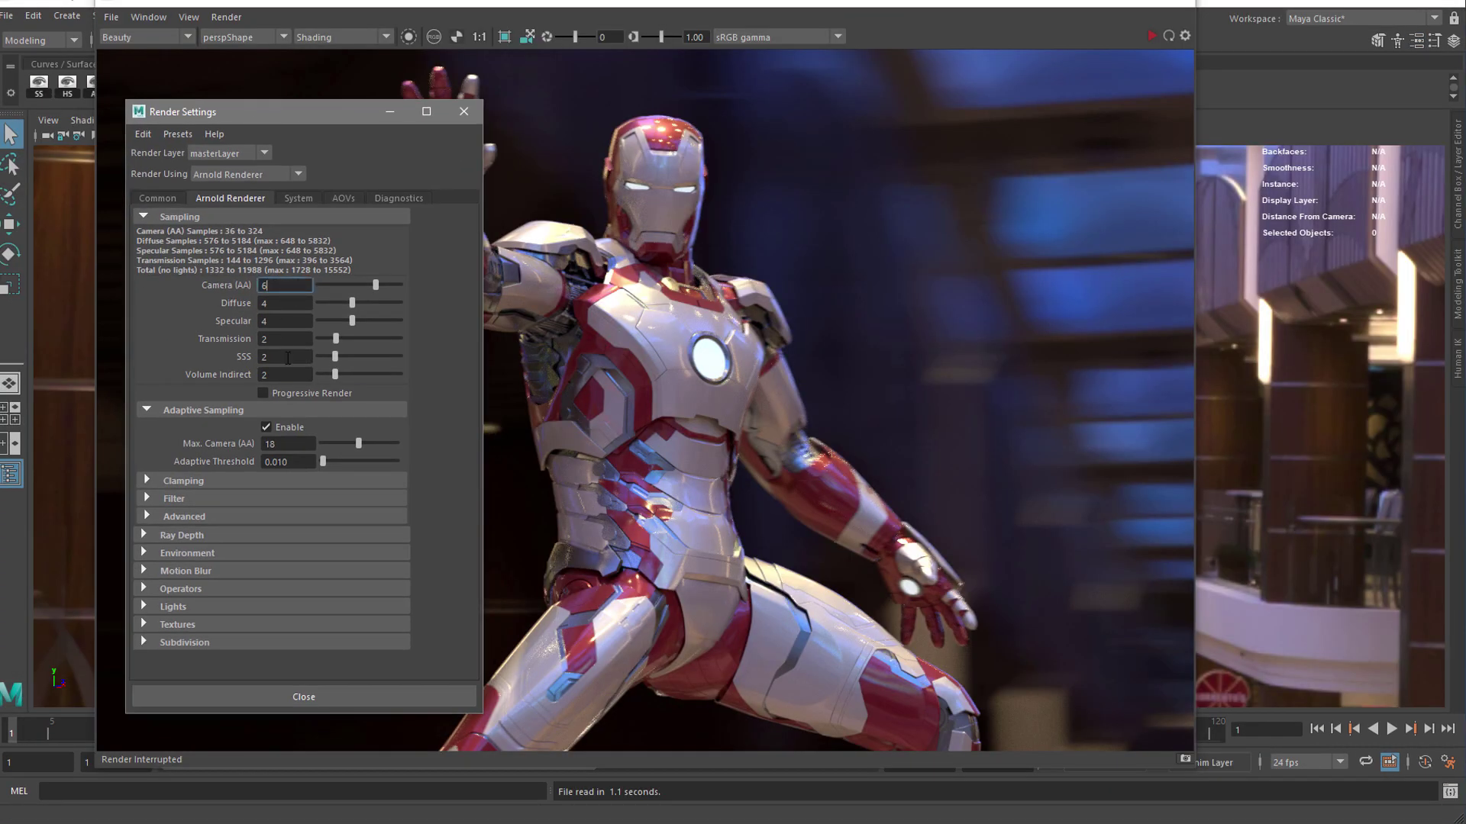
click(268, 427)
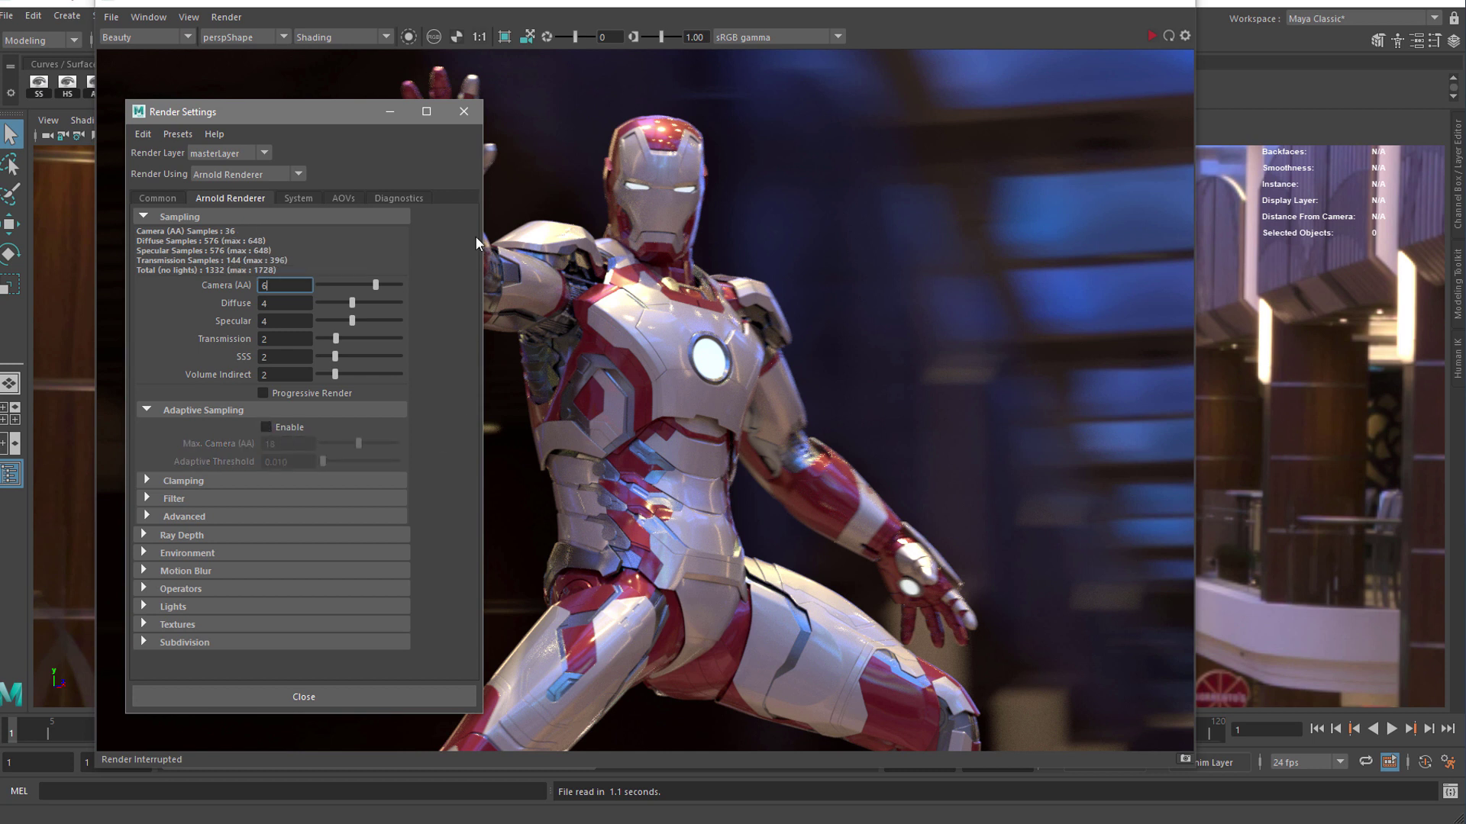
click(298, 199)
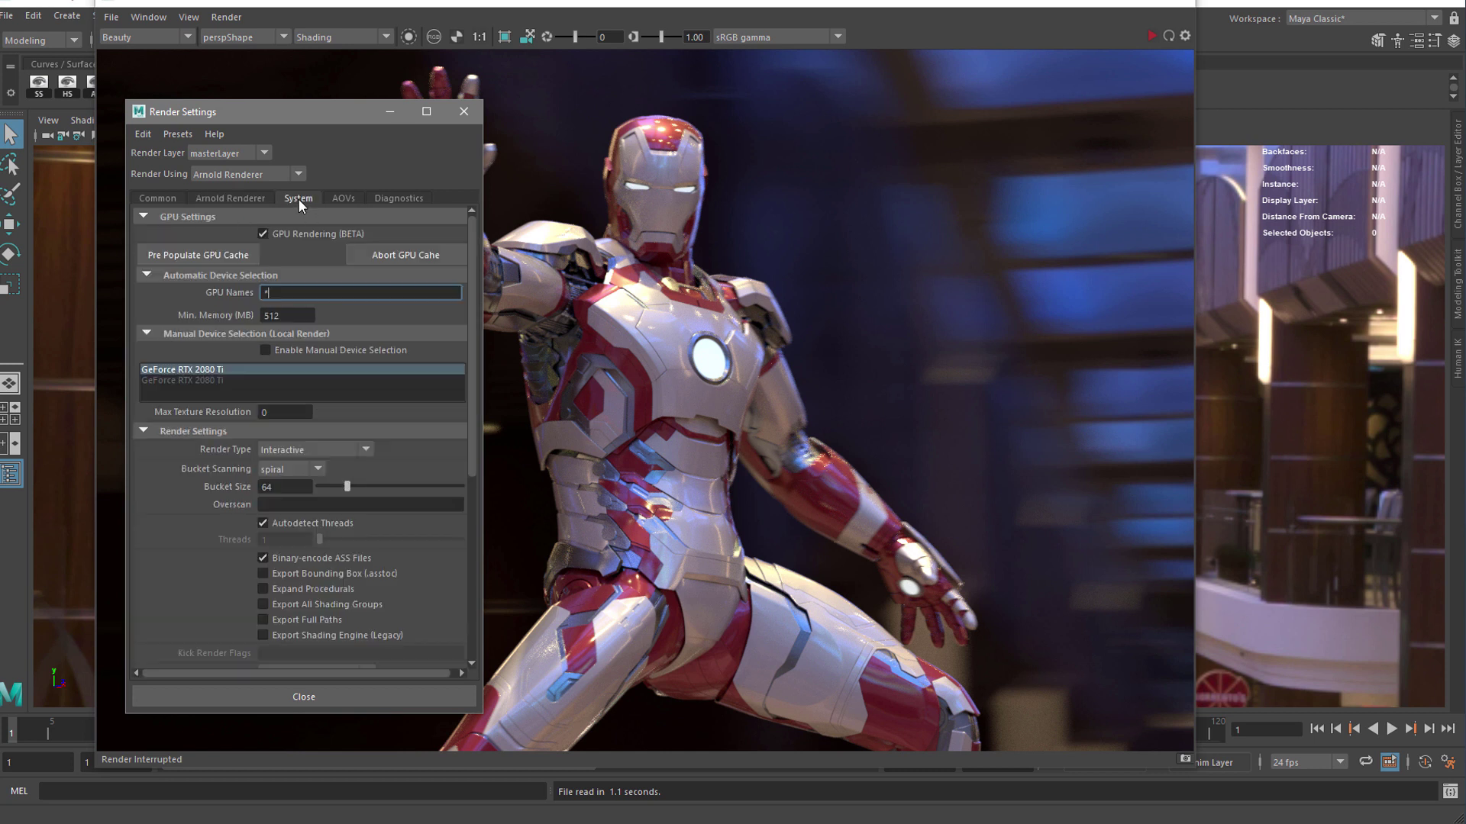
click(243, 199)
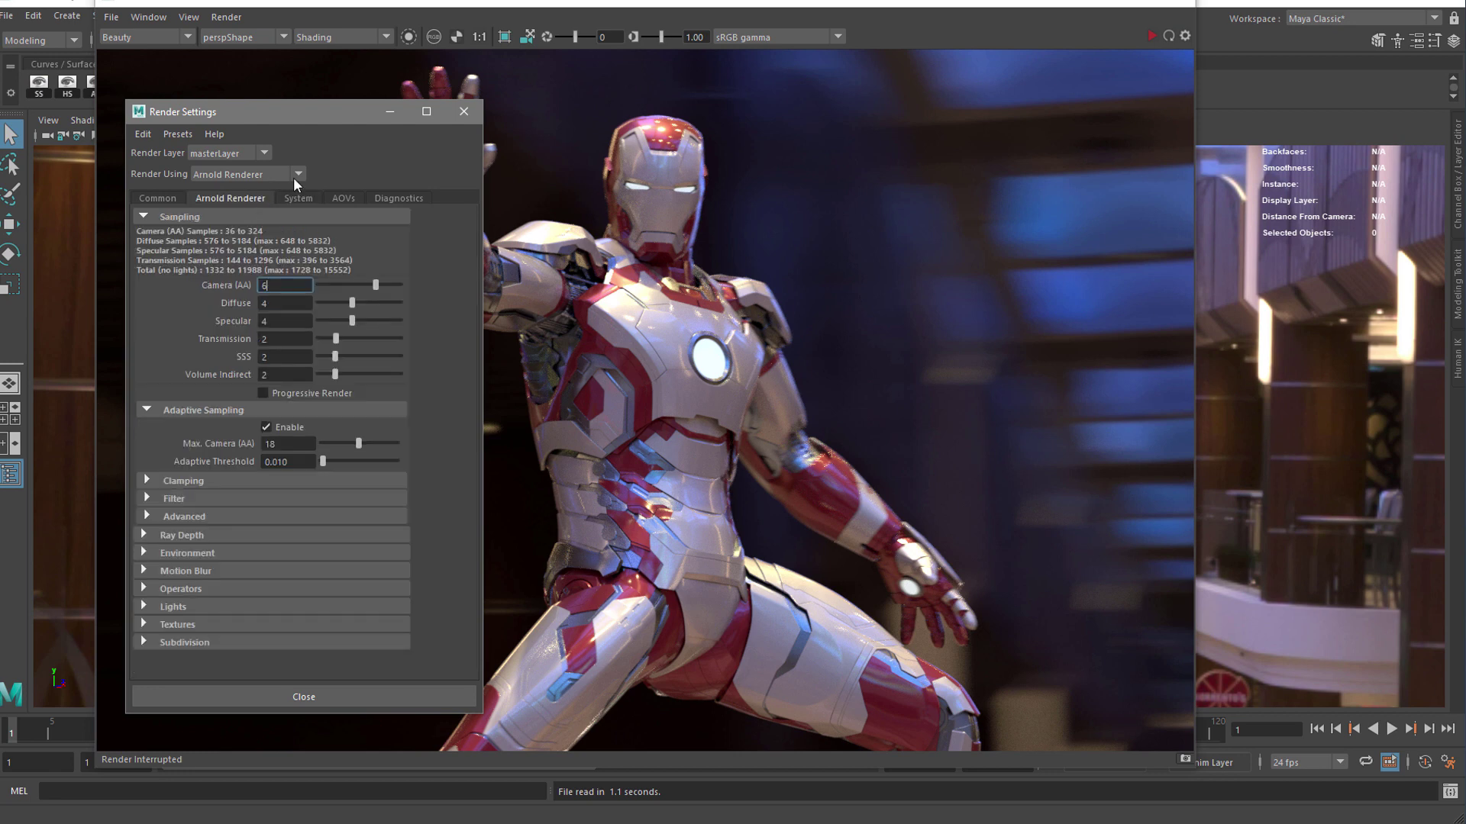
drag(336, 115, 0, 120)
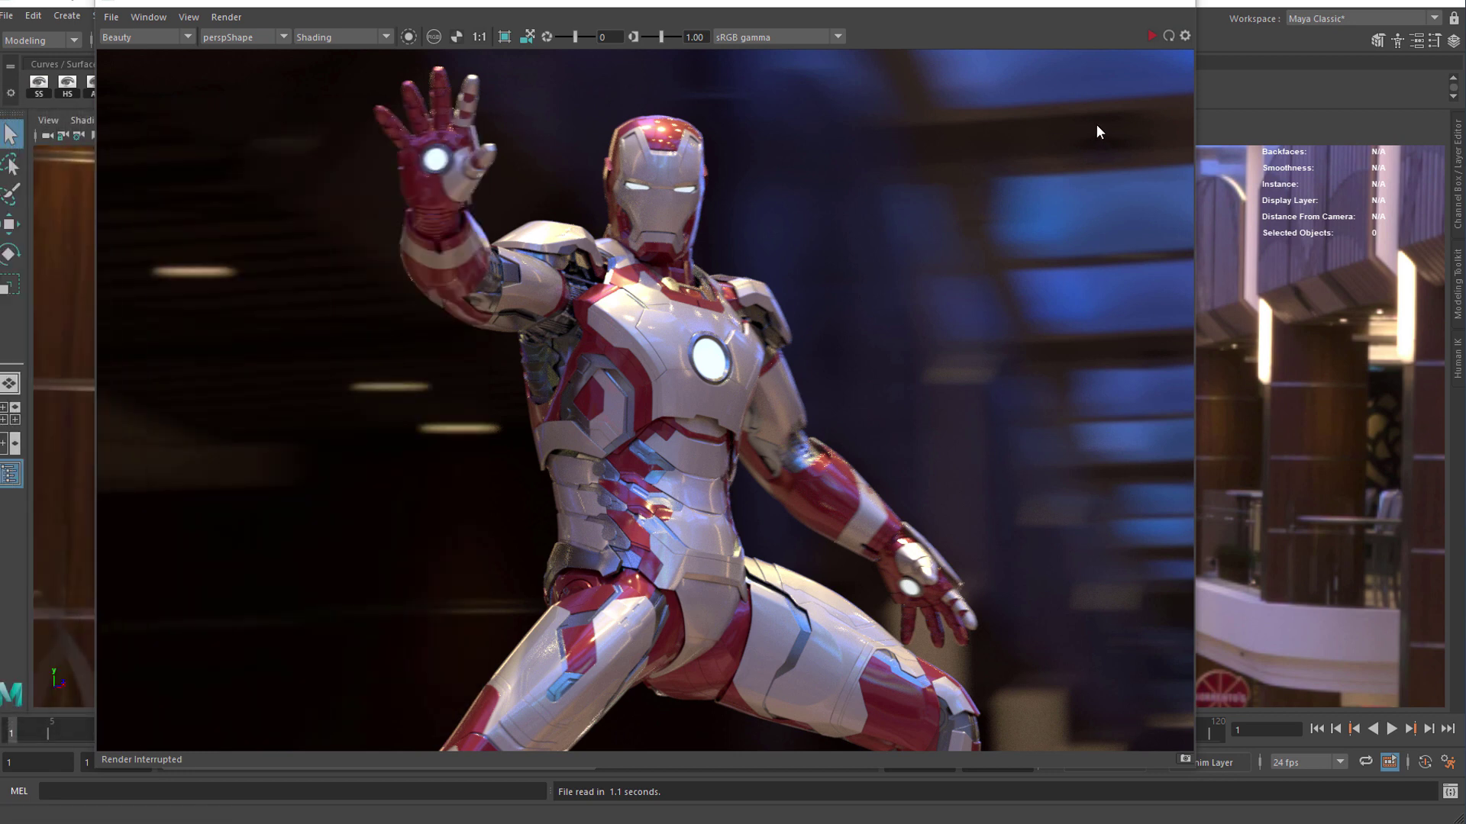
Step: Render the armored figure on the GPU with the reviewed settings and stop the render session
click(1150, 36)
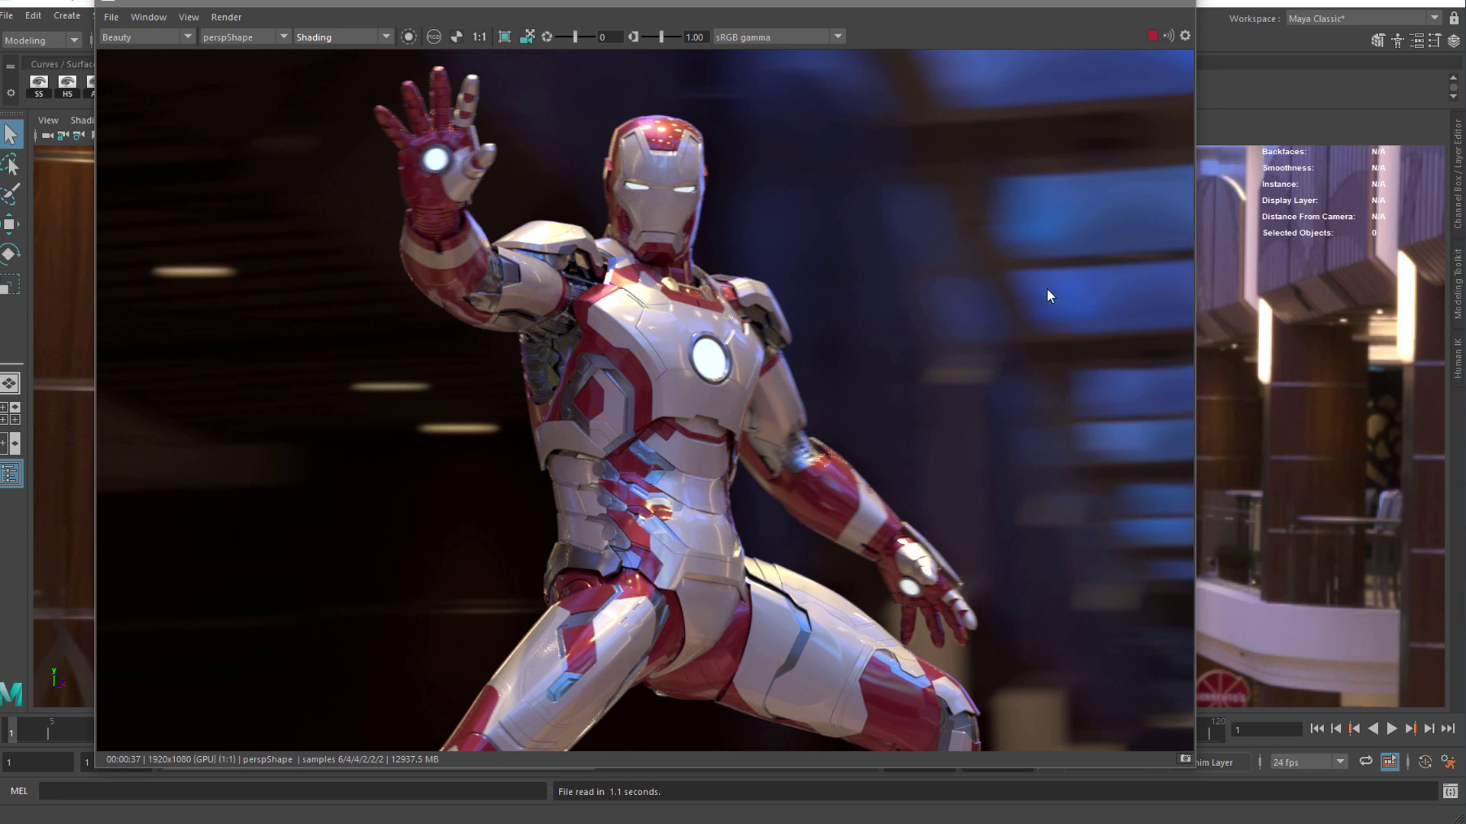
click(1152, 36)
Step: In the portrait scene, define a crop region from the brows to below the nose and render it
alt+middle_drag(665, 553, 680, 496)
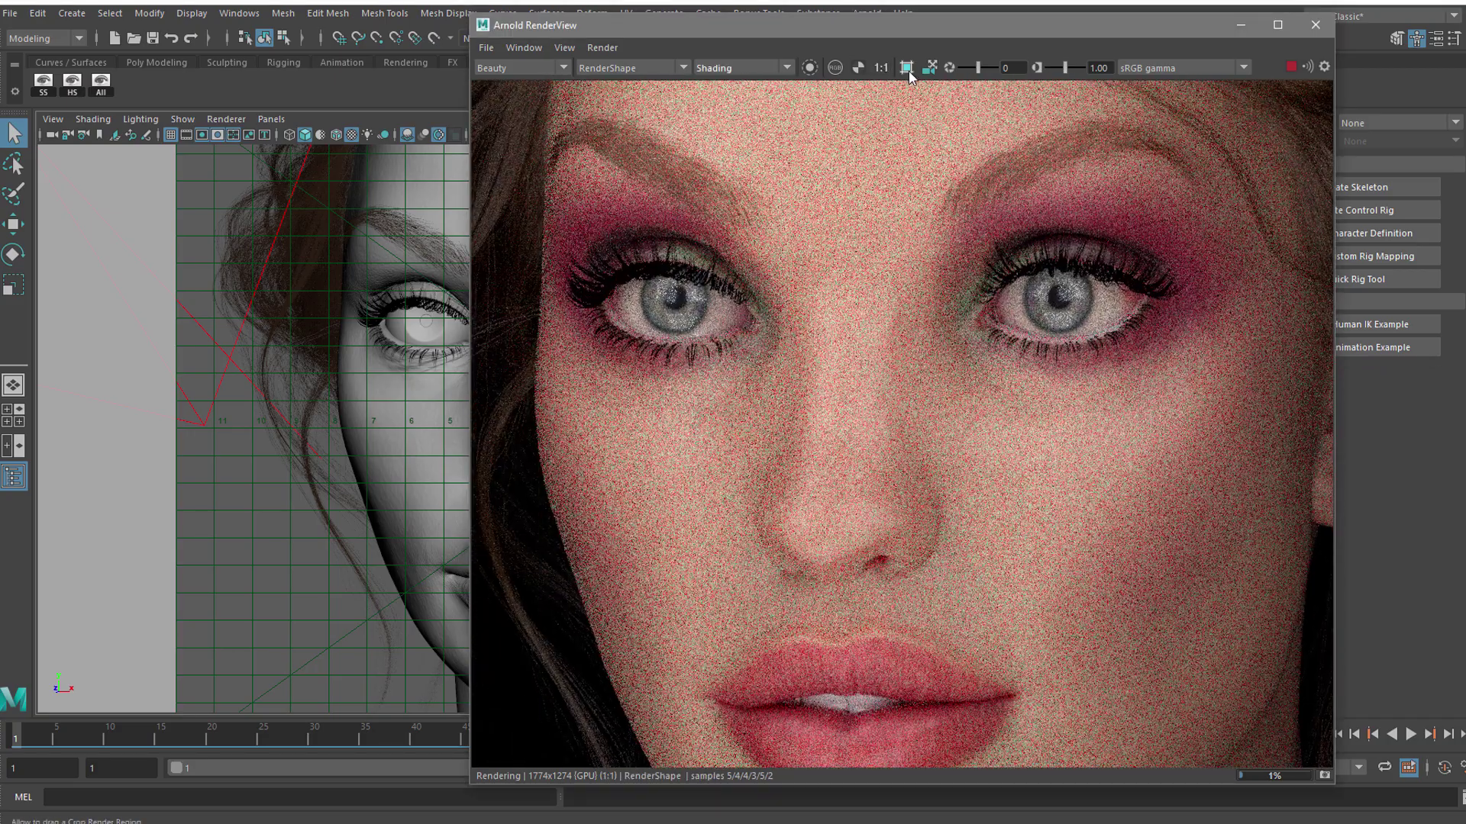
drag(526, 99, 1246, 610)
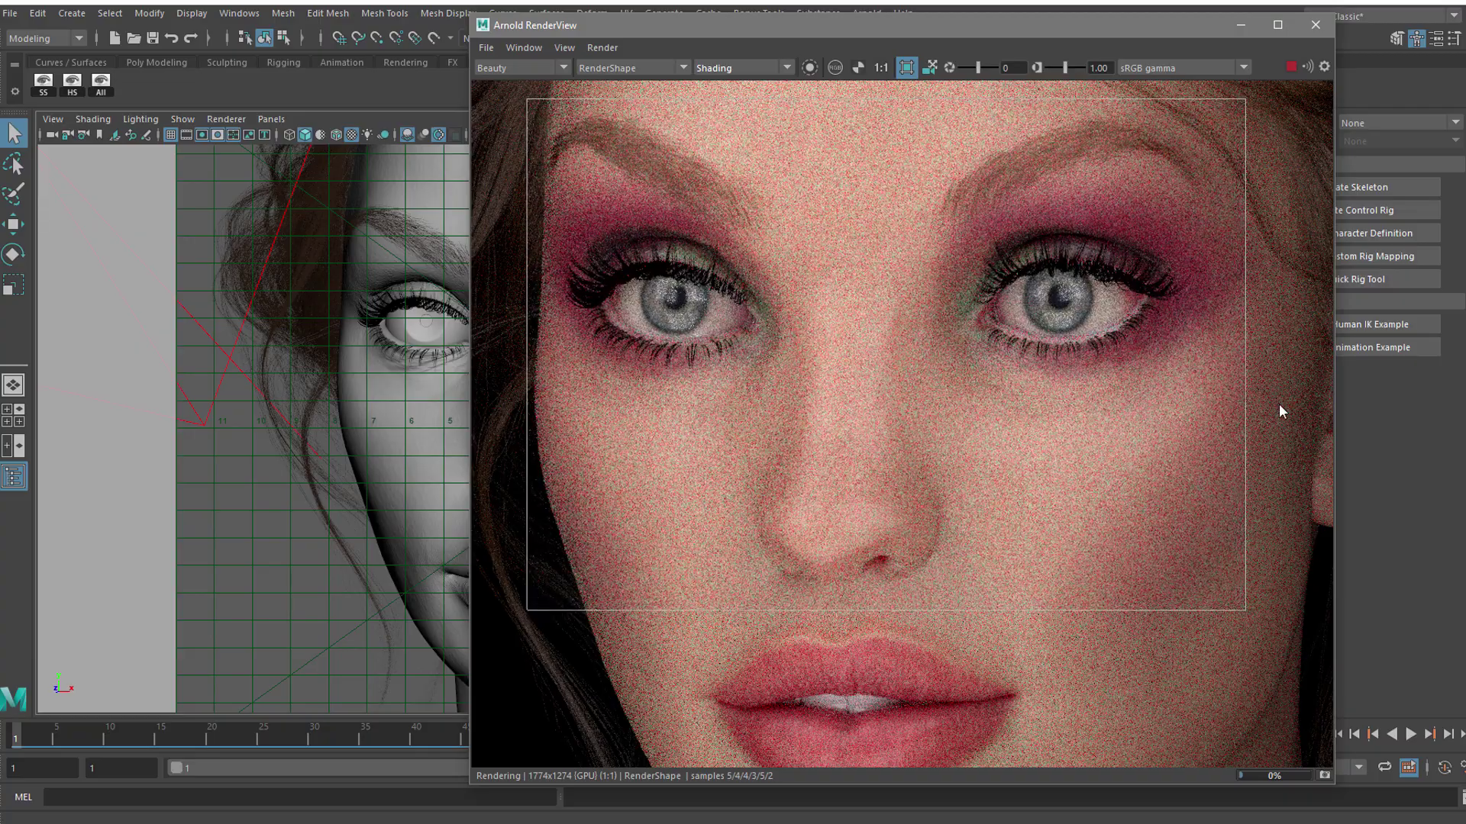
click(1283, 77)
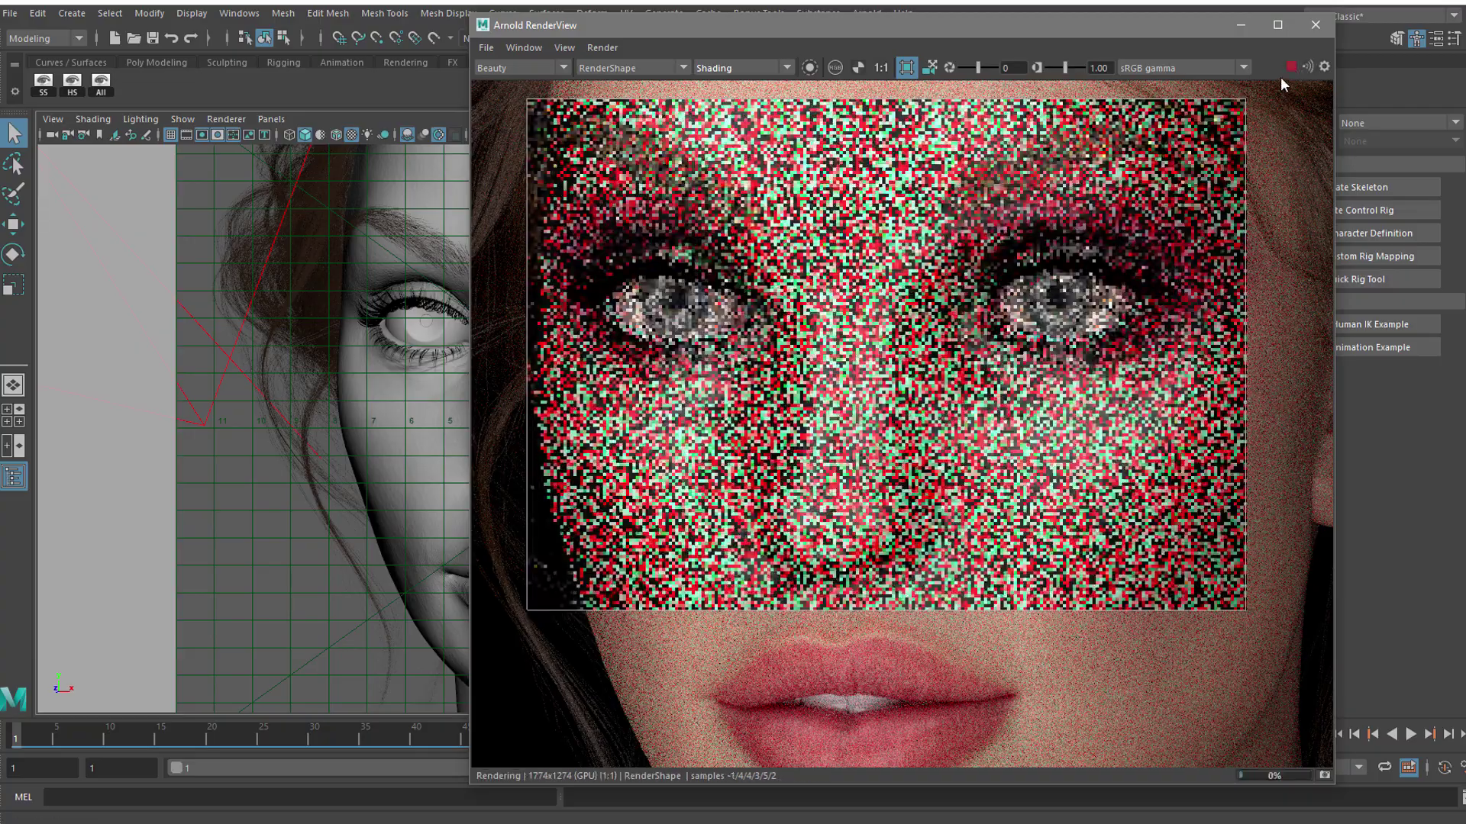